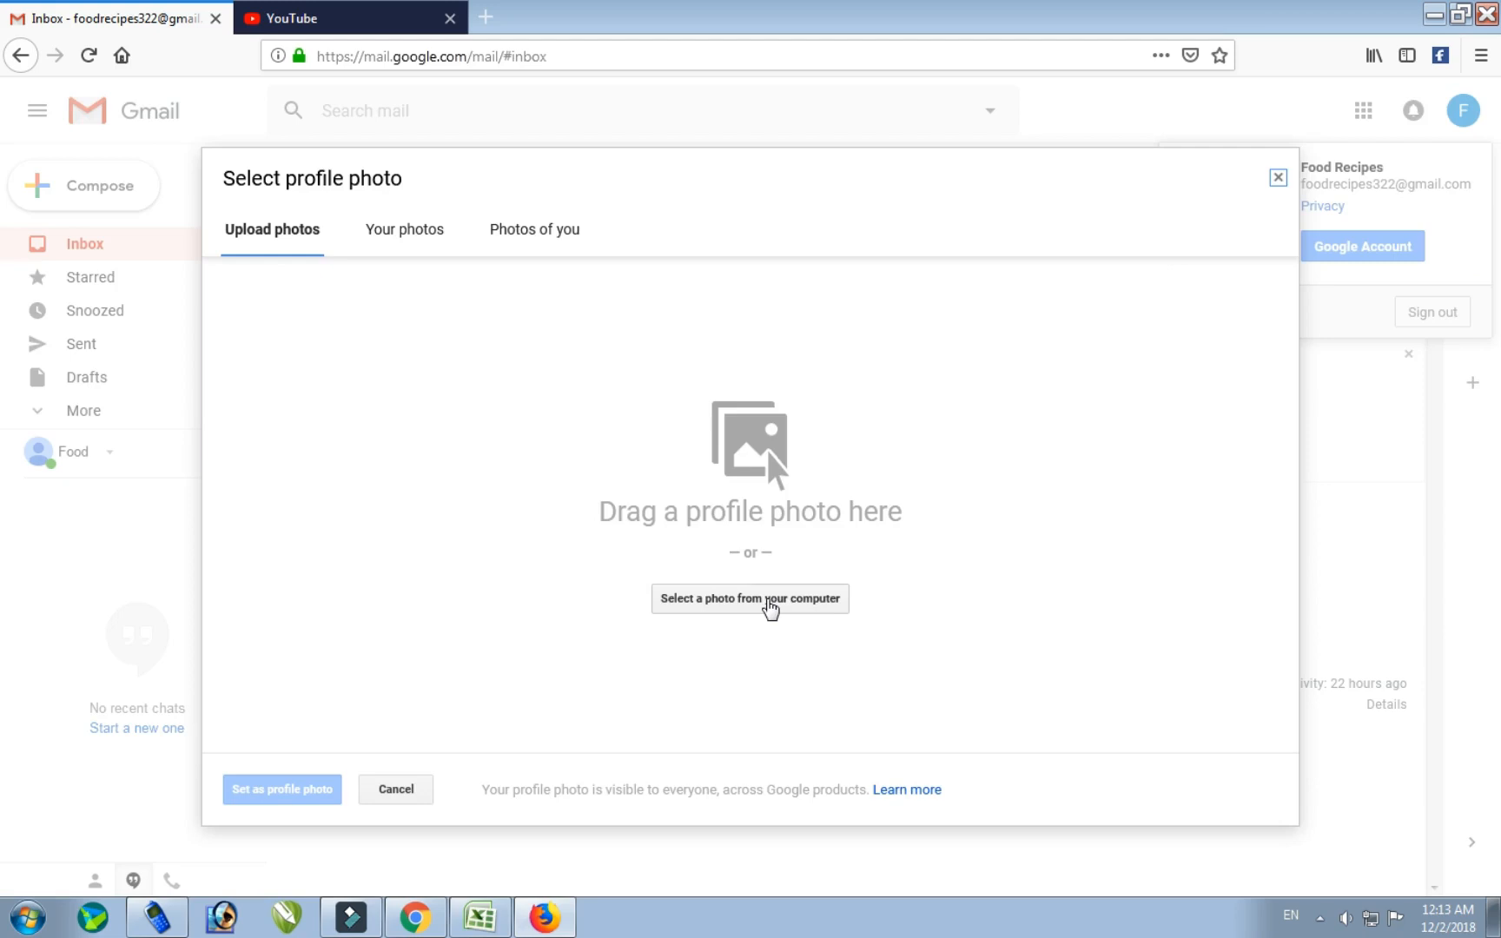
Step: Upload the Profile image from the Food Recipes folder as the new profile photo
click(771, 606)
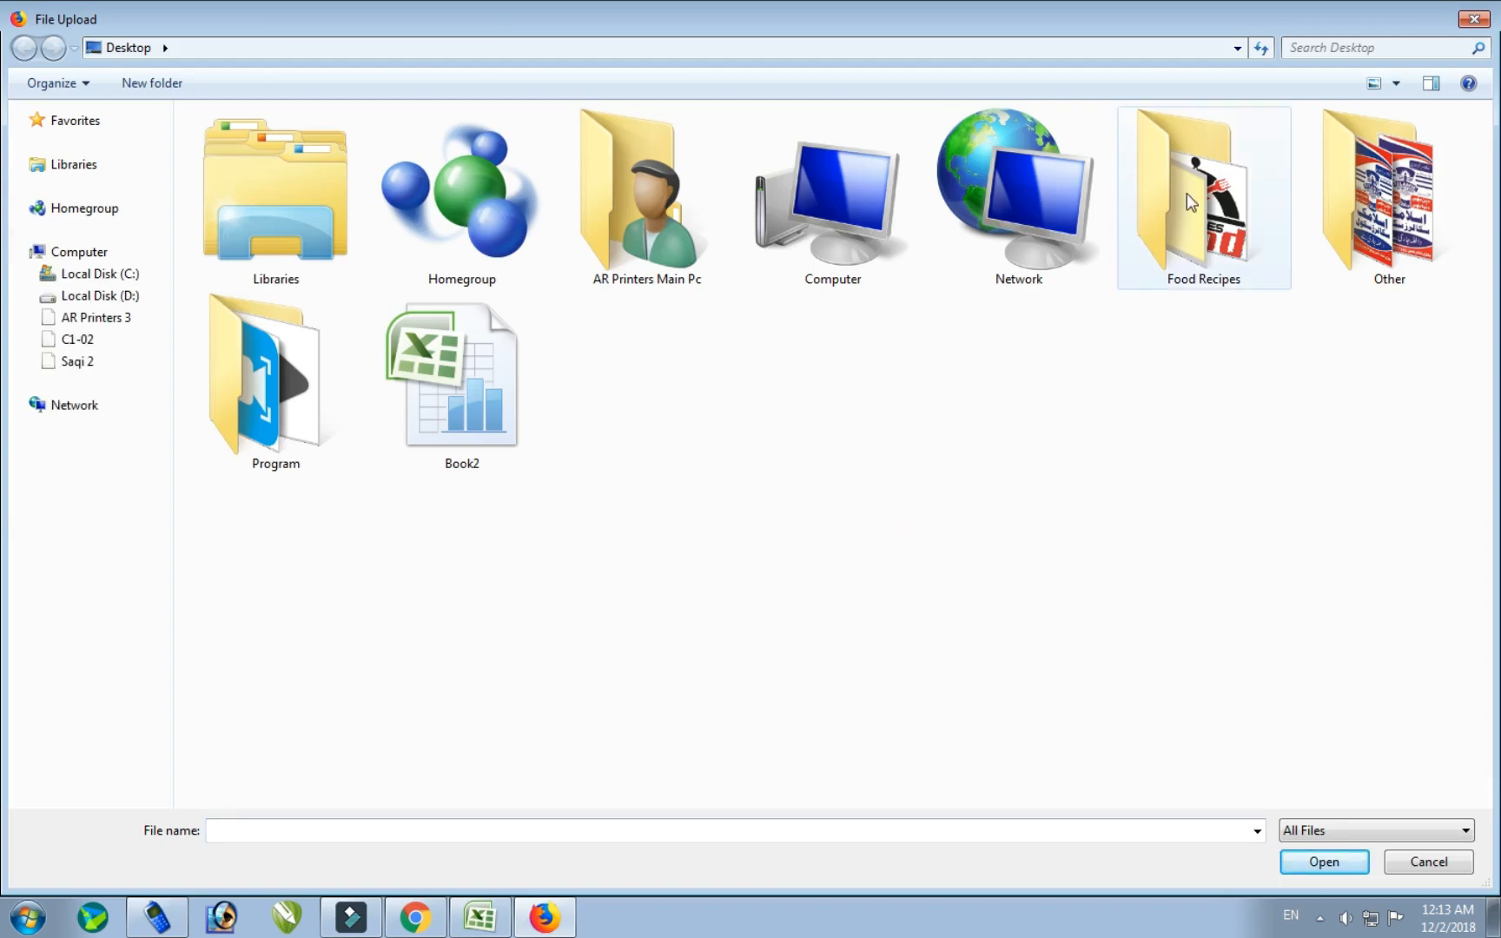
double_click(1187, 192)
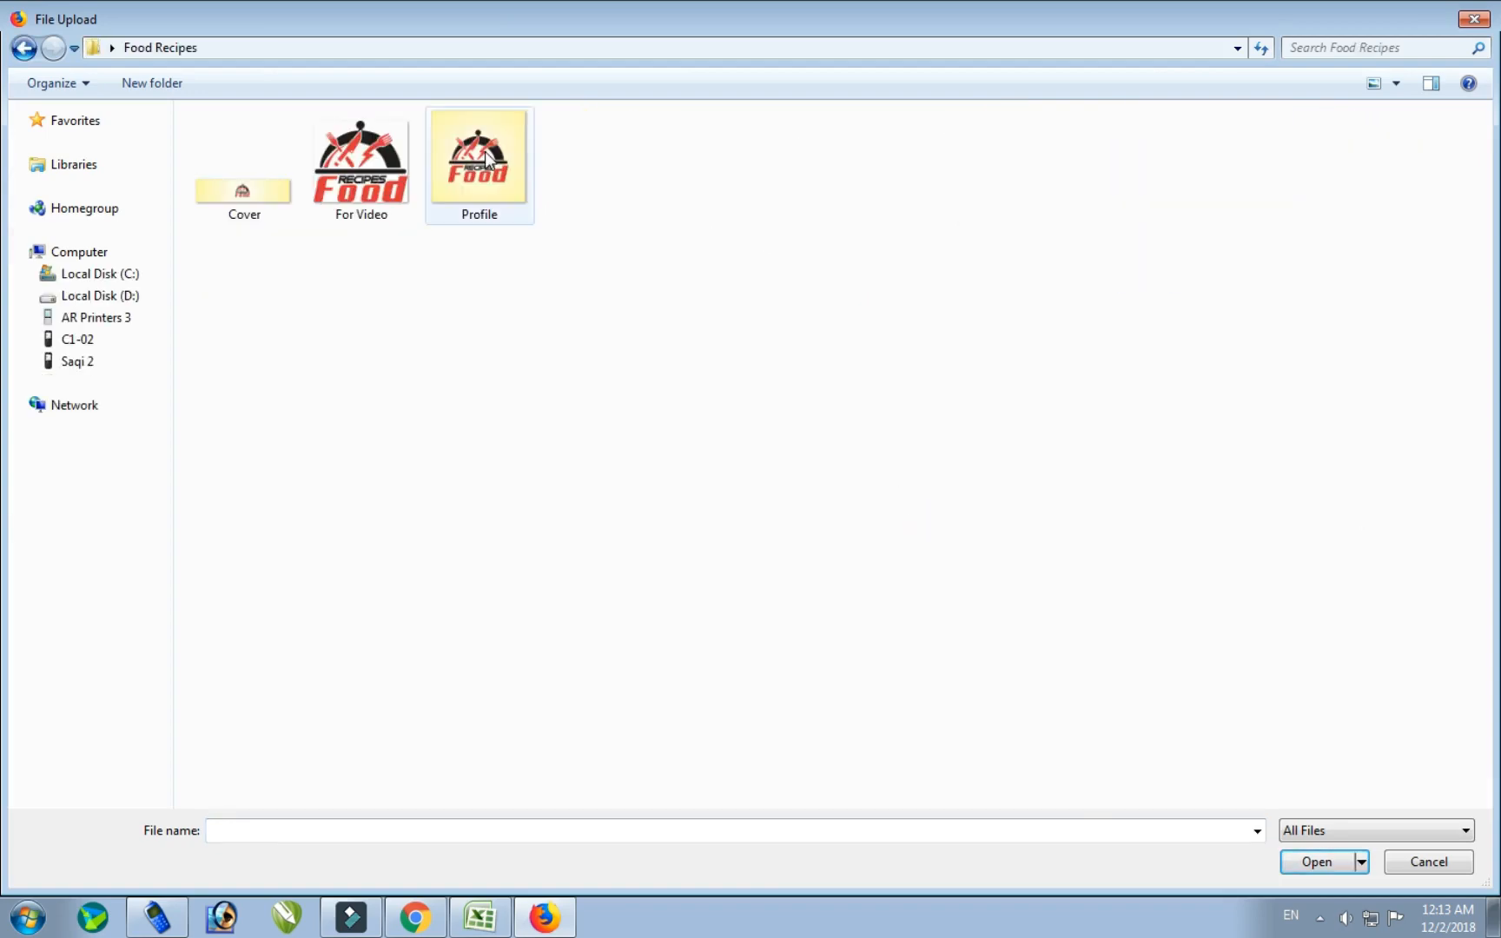
click(486, 159)
key(Return)
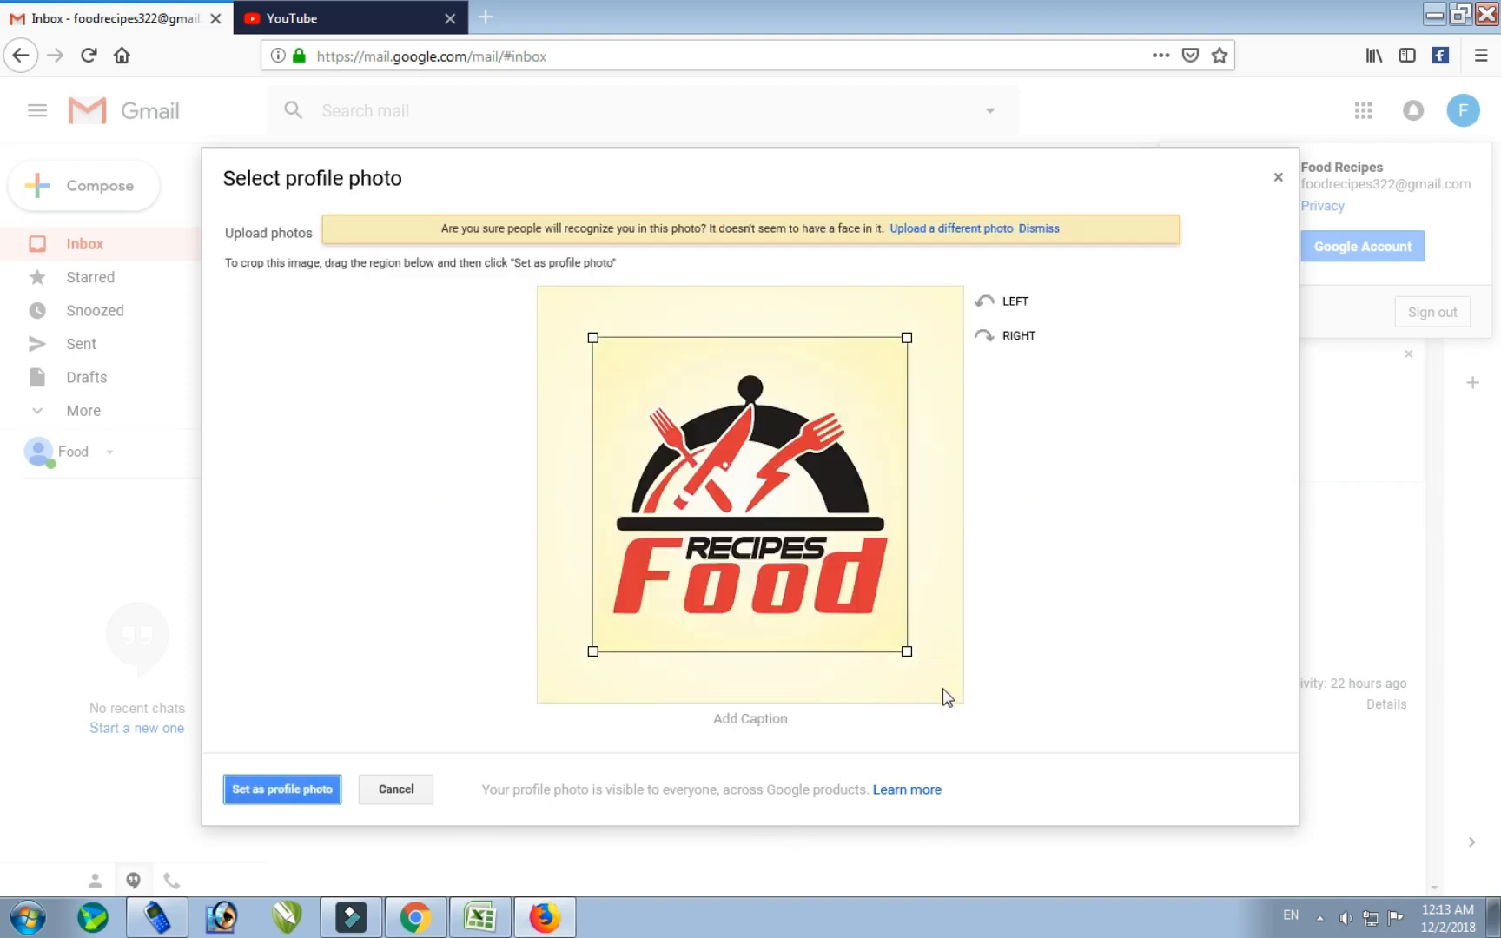
Step: Enlarge and center the crop square on the Food Recipes logo and save it as profile photo
drag(906, 652, 953, 669)
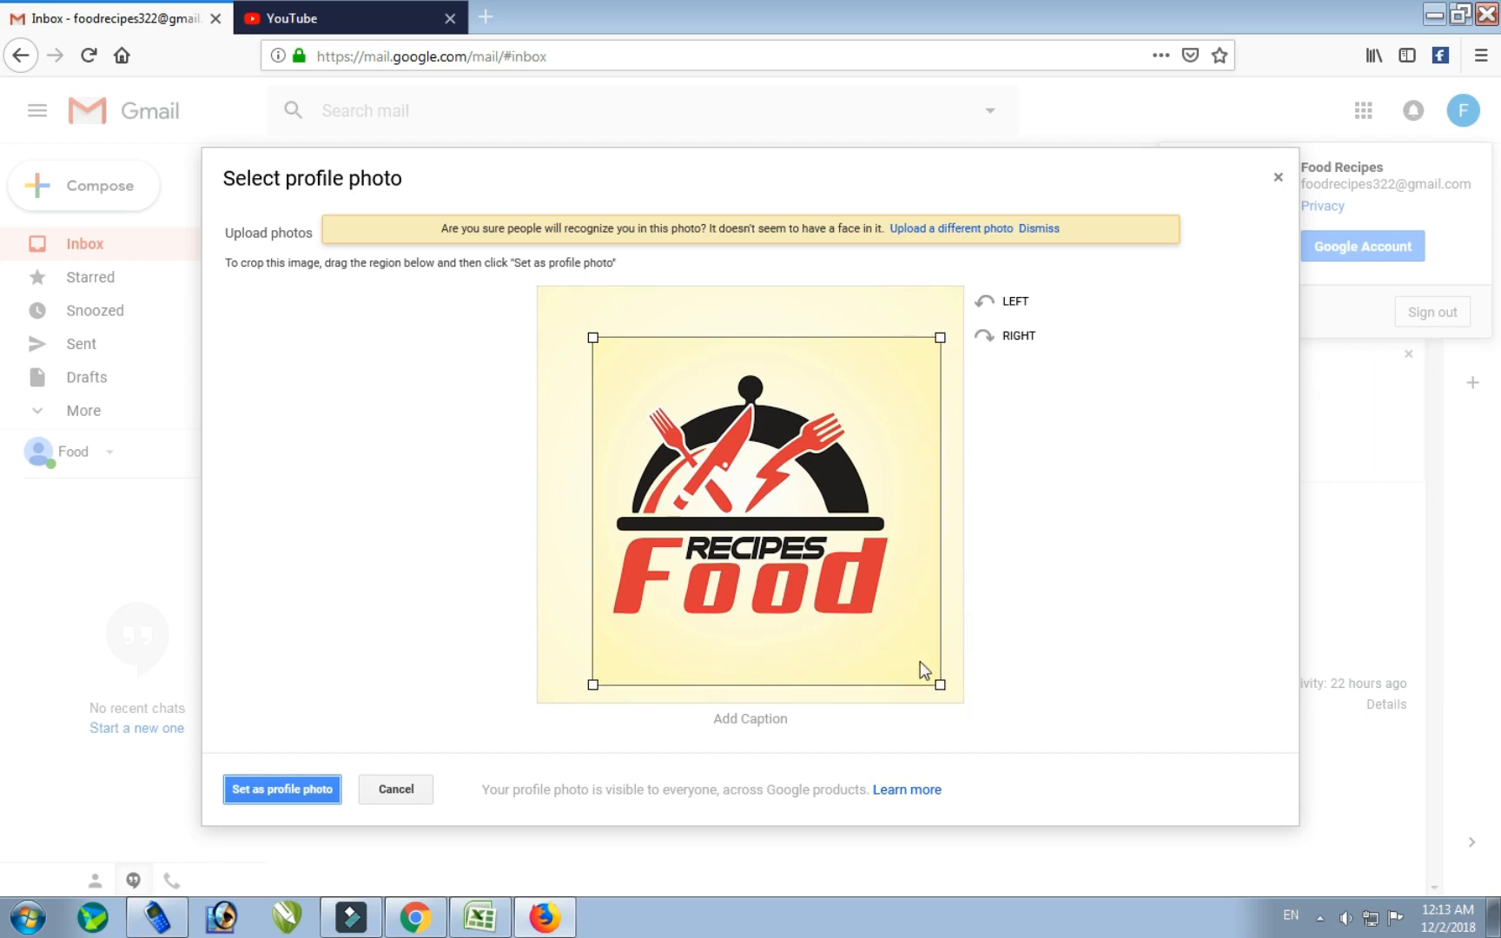
drag(824, 627, 811, 629)
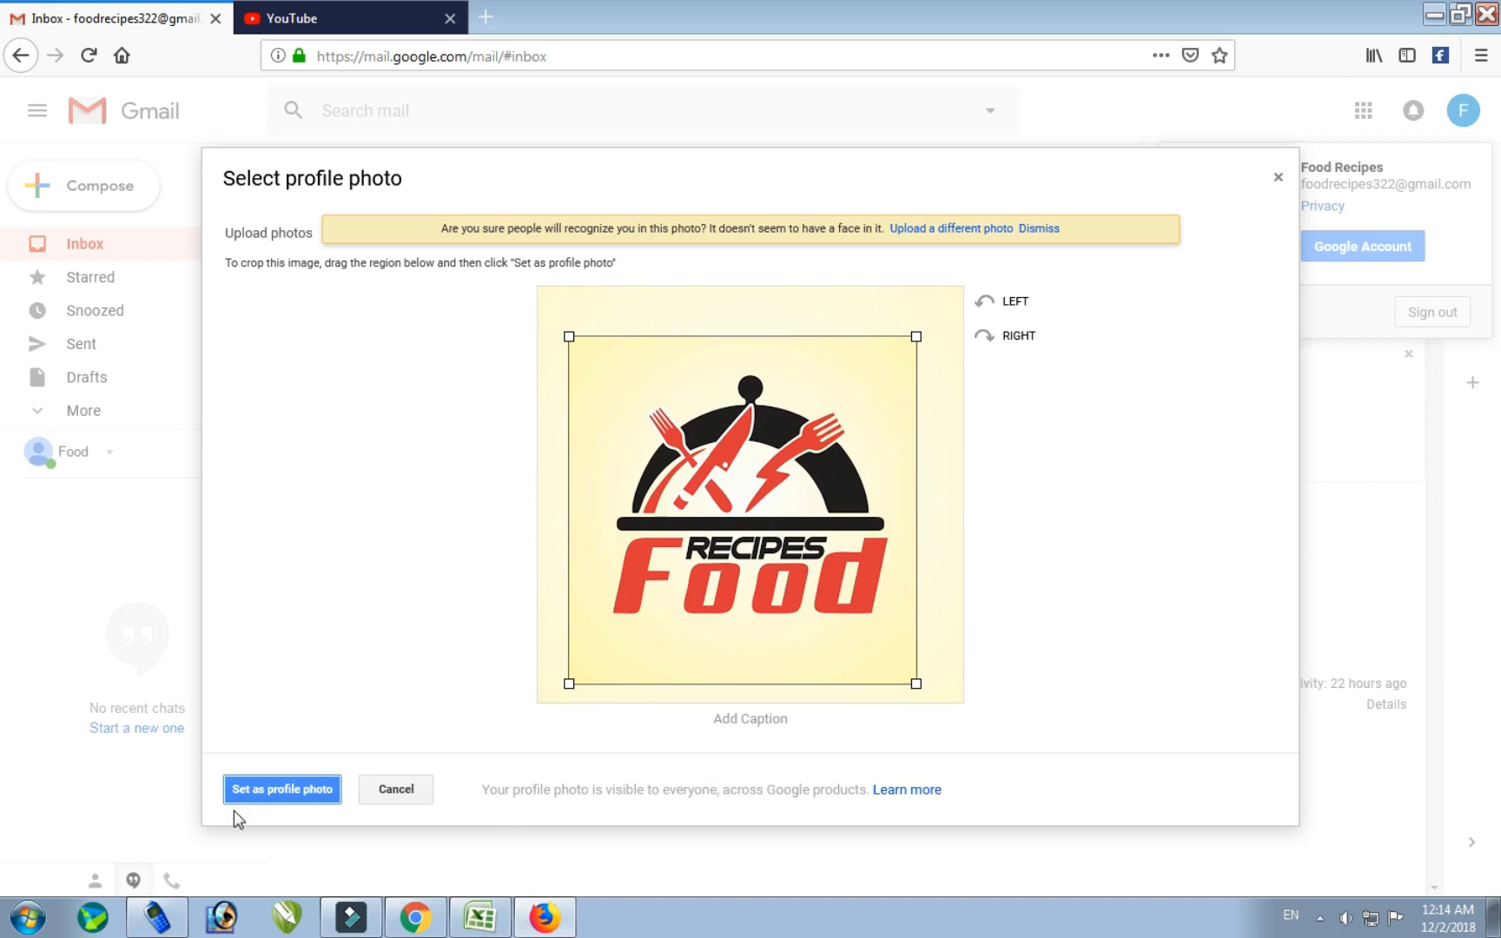
click(276, 798)
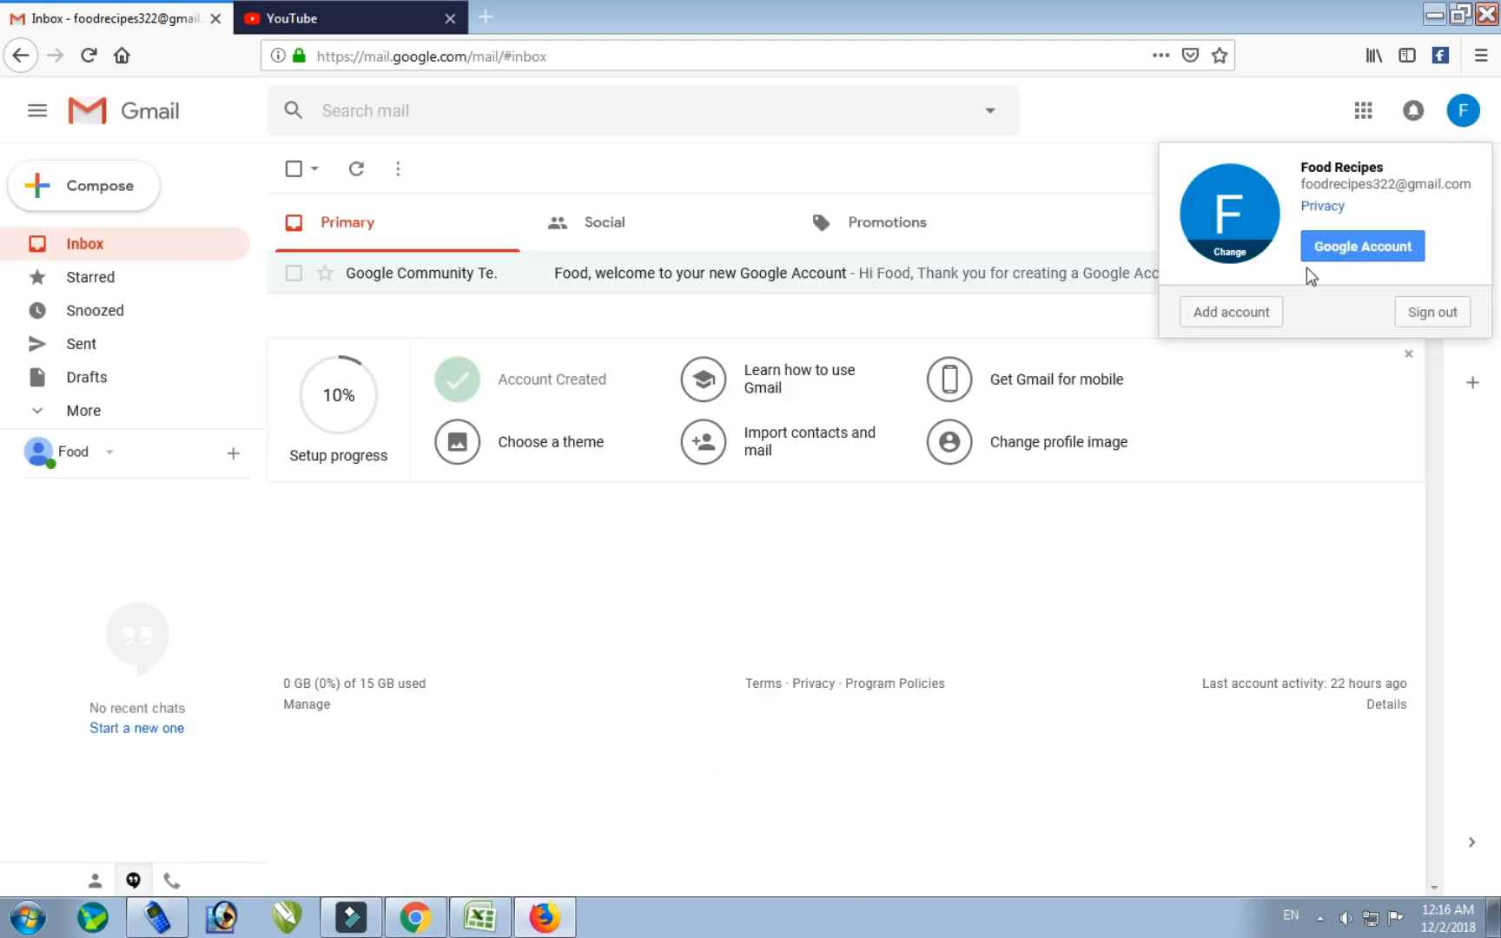
Step: Reload Gmail to confirm the Food logo on the account card, then switch to the YouTube tab
click(1268, 369)
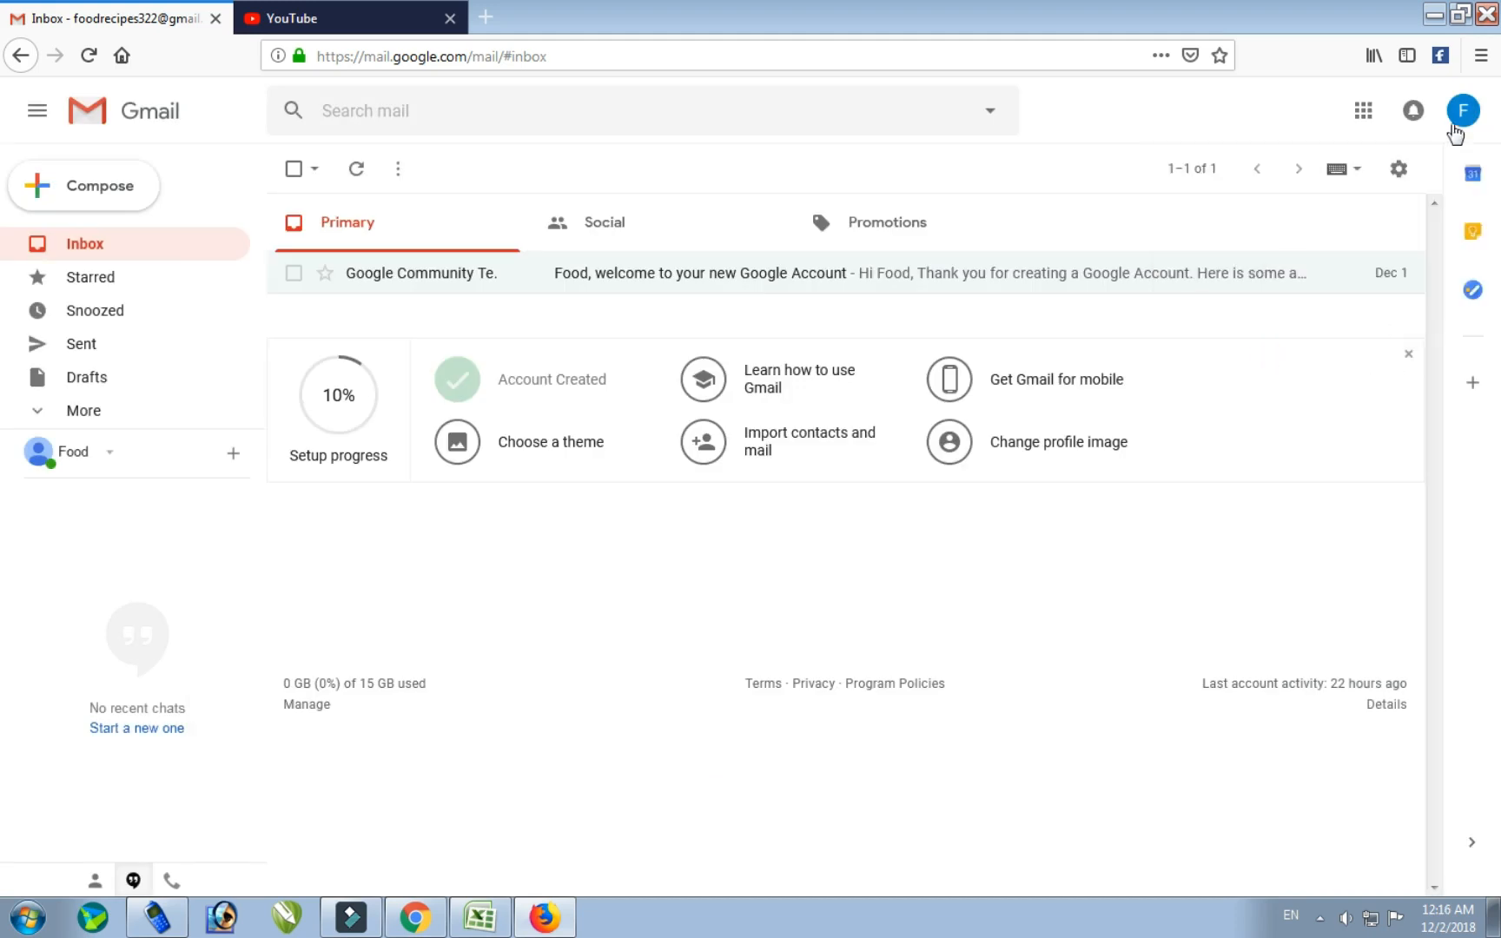
click(89, 56)
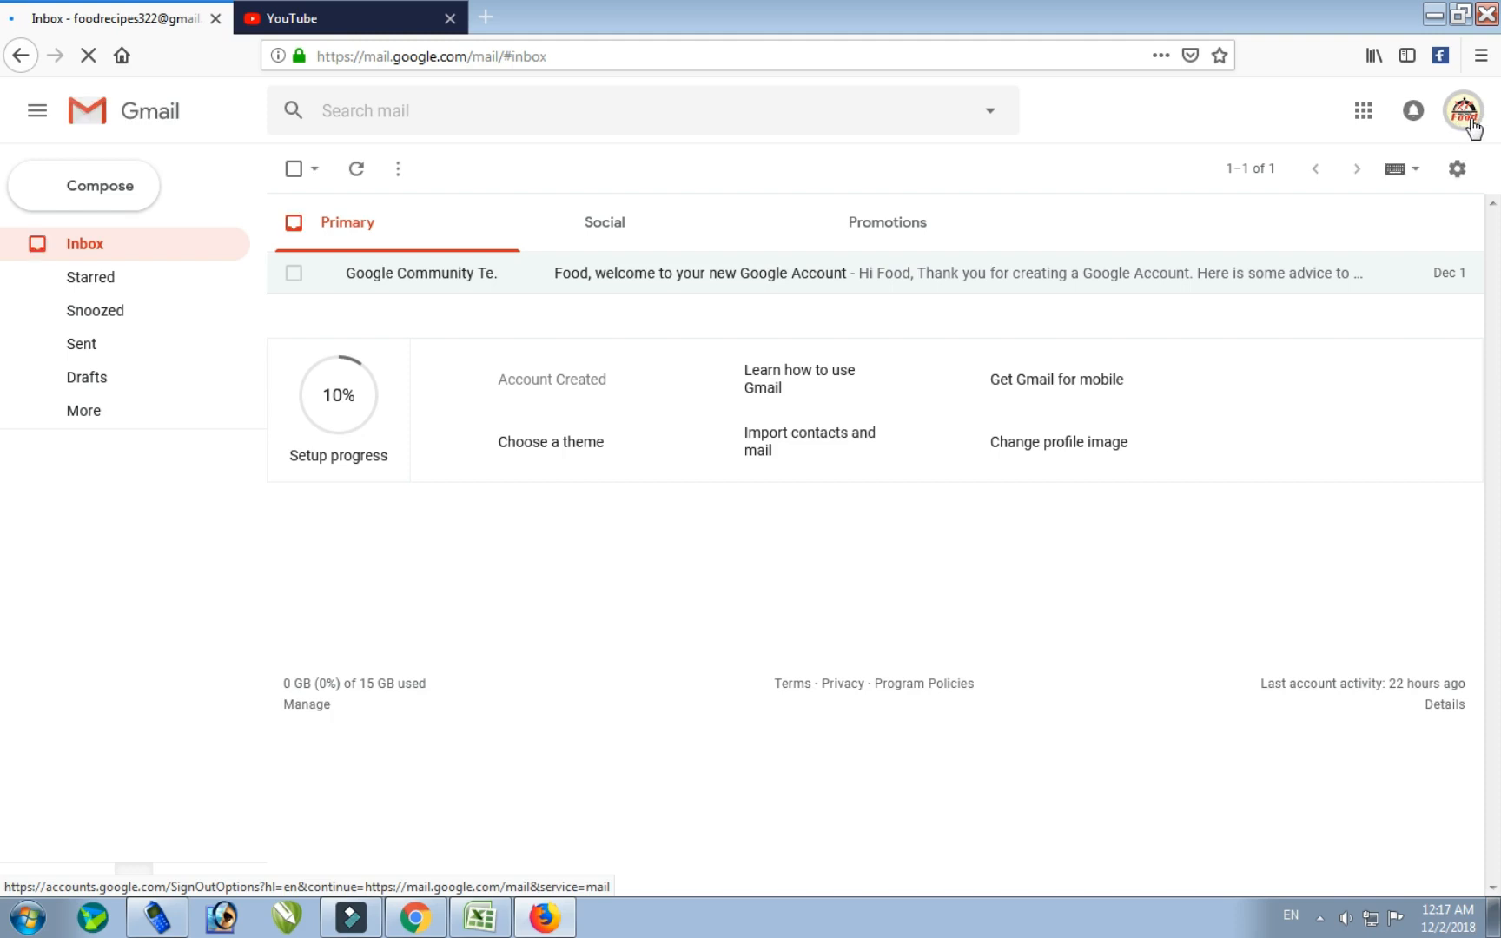
click(1468, 117)
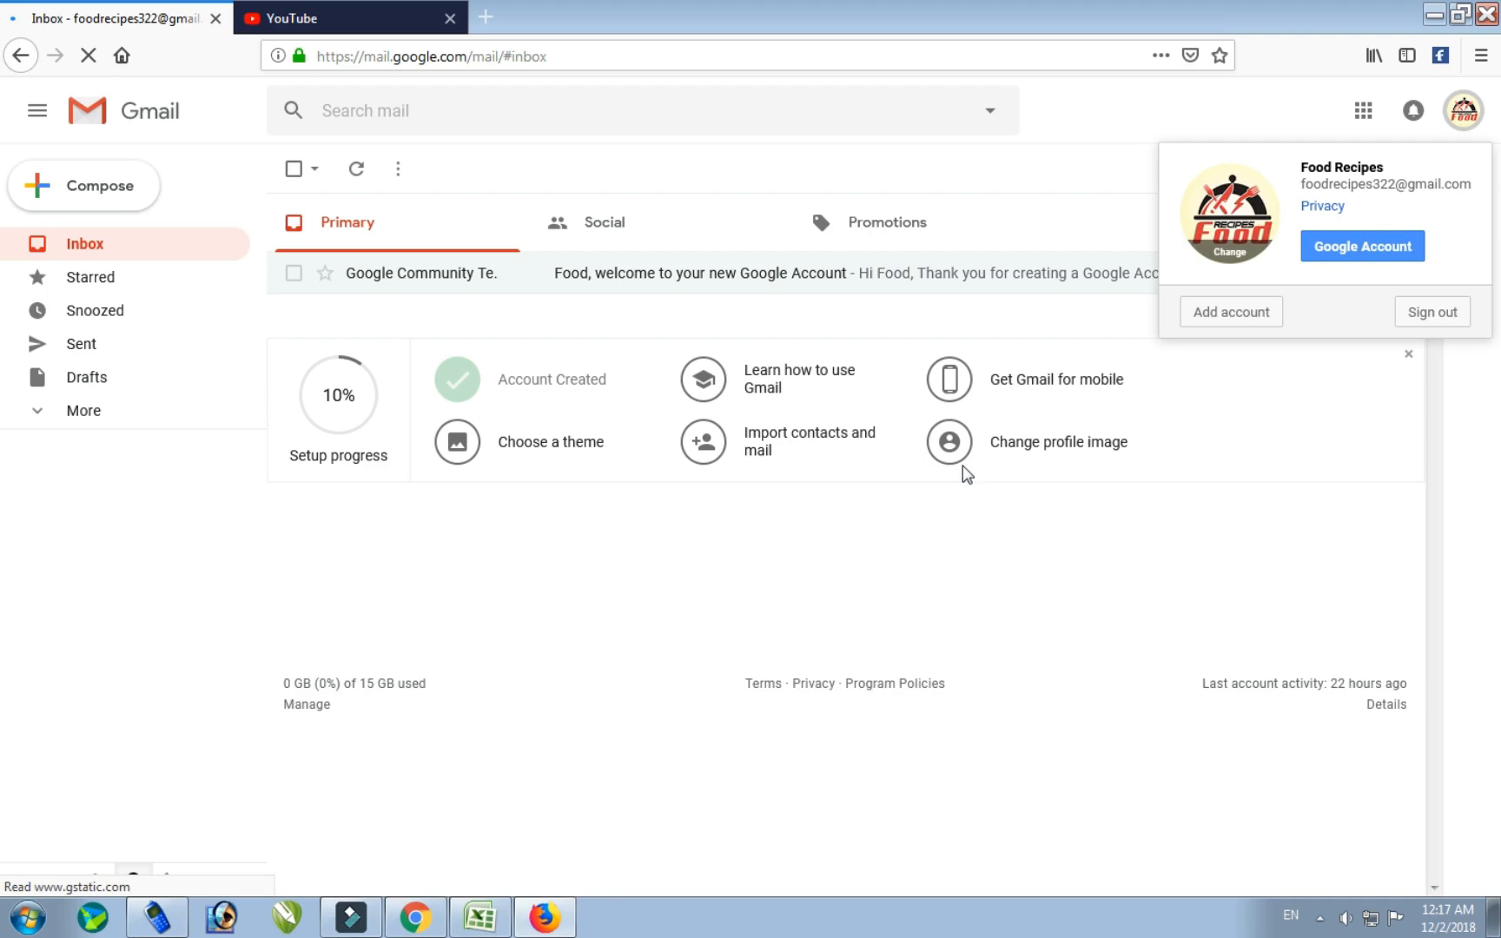
click(348, 19)
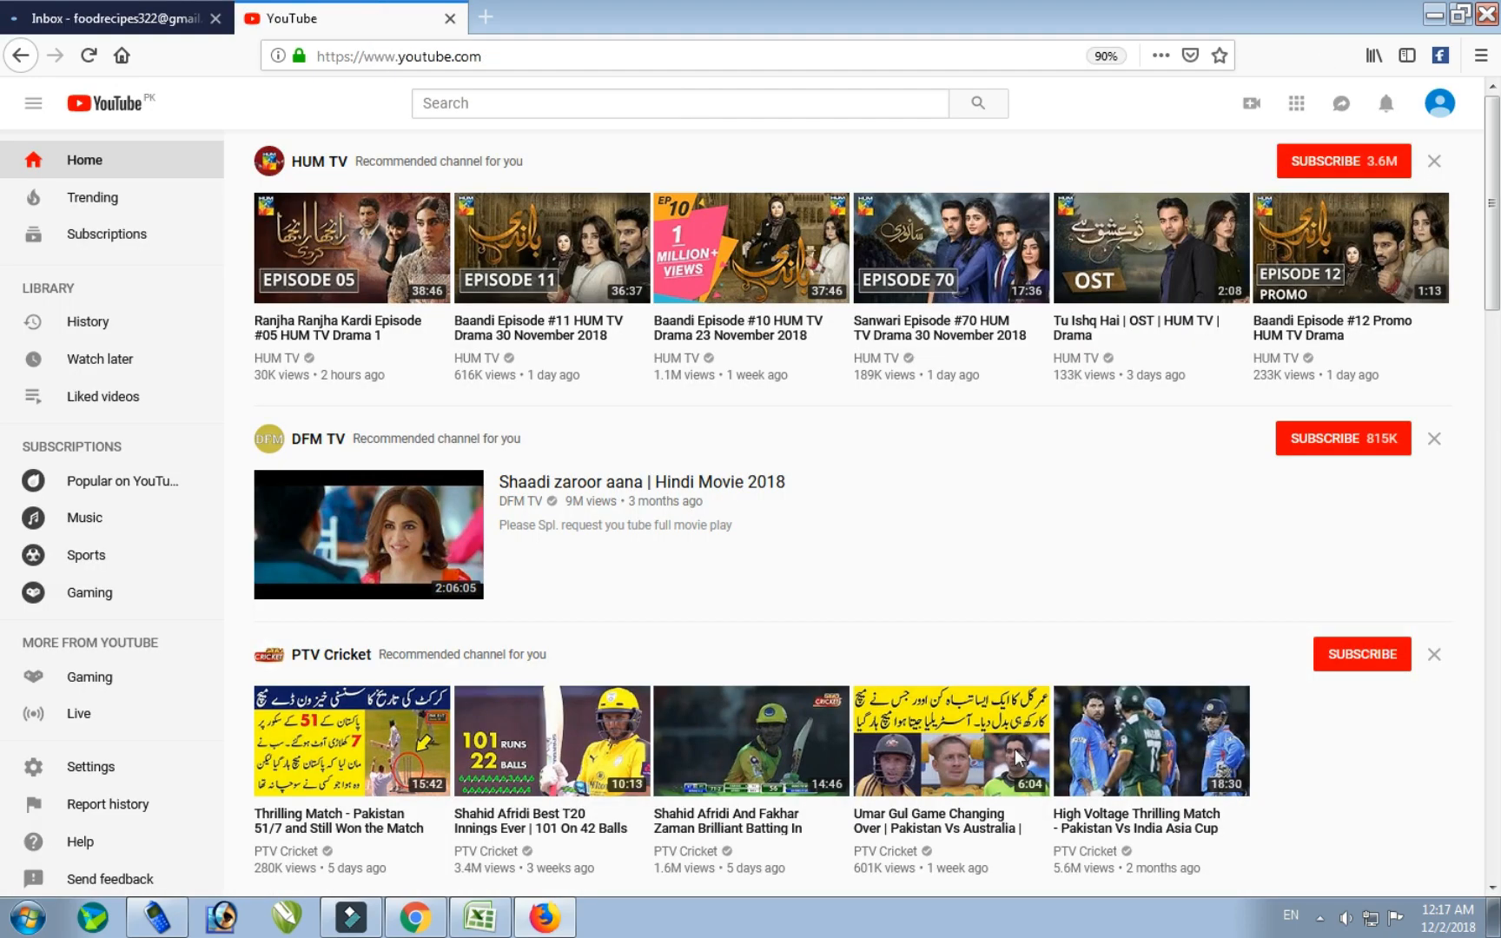
Step: Reload YouTube and choose YouTube Studio (beta) from the account menu
click(89, 55)
click(1438, 104)
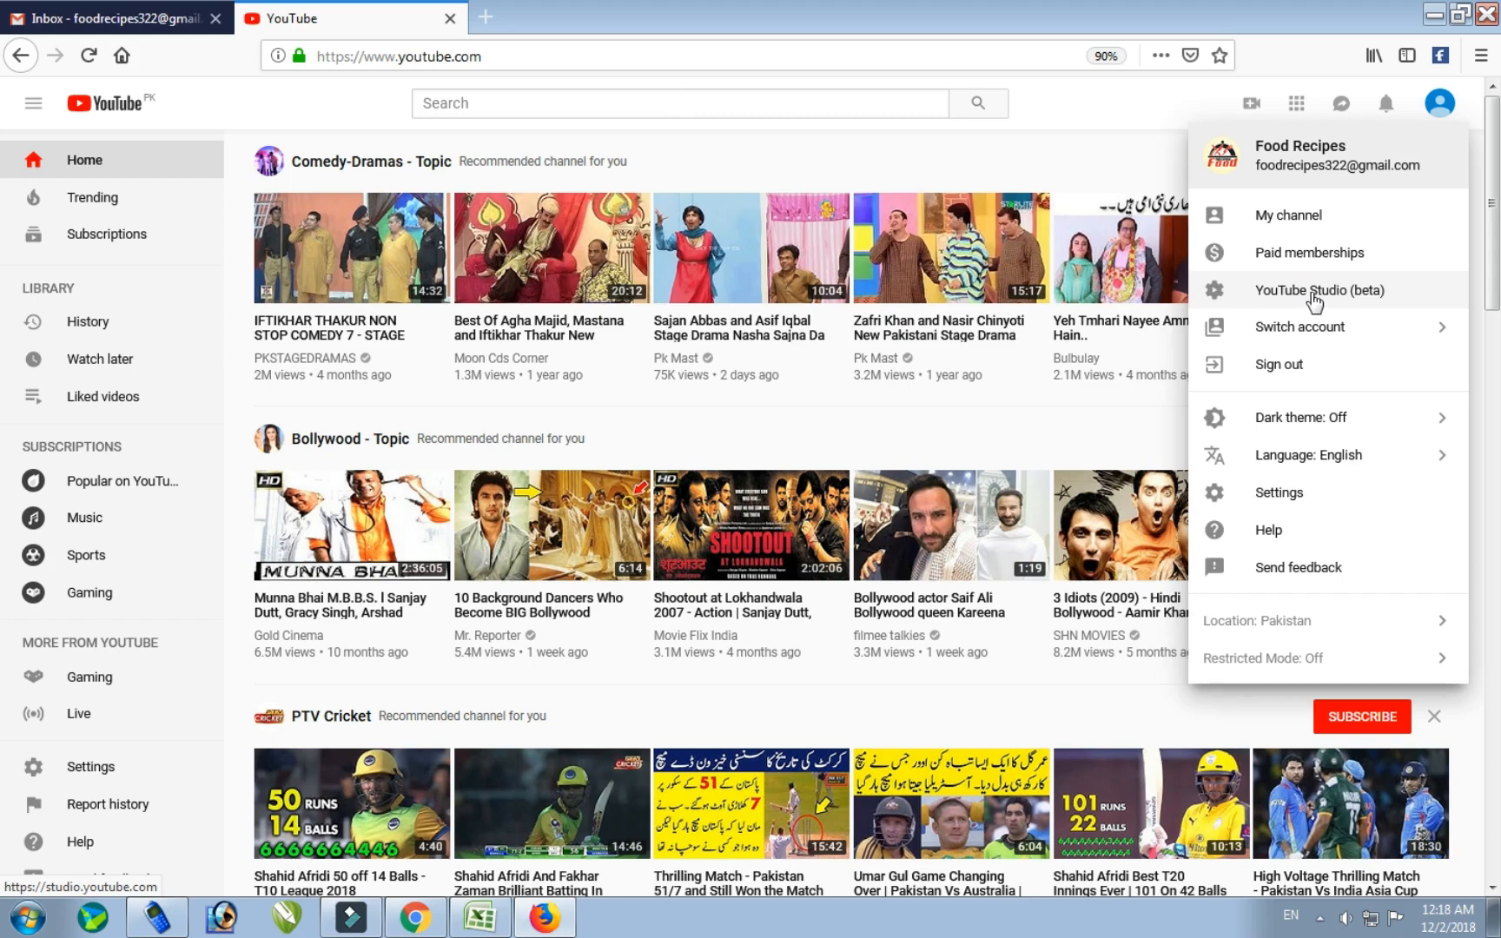
click(1313, 297)
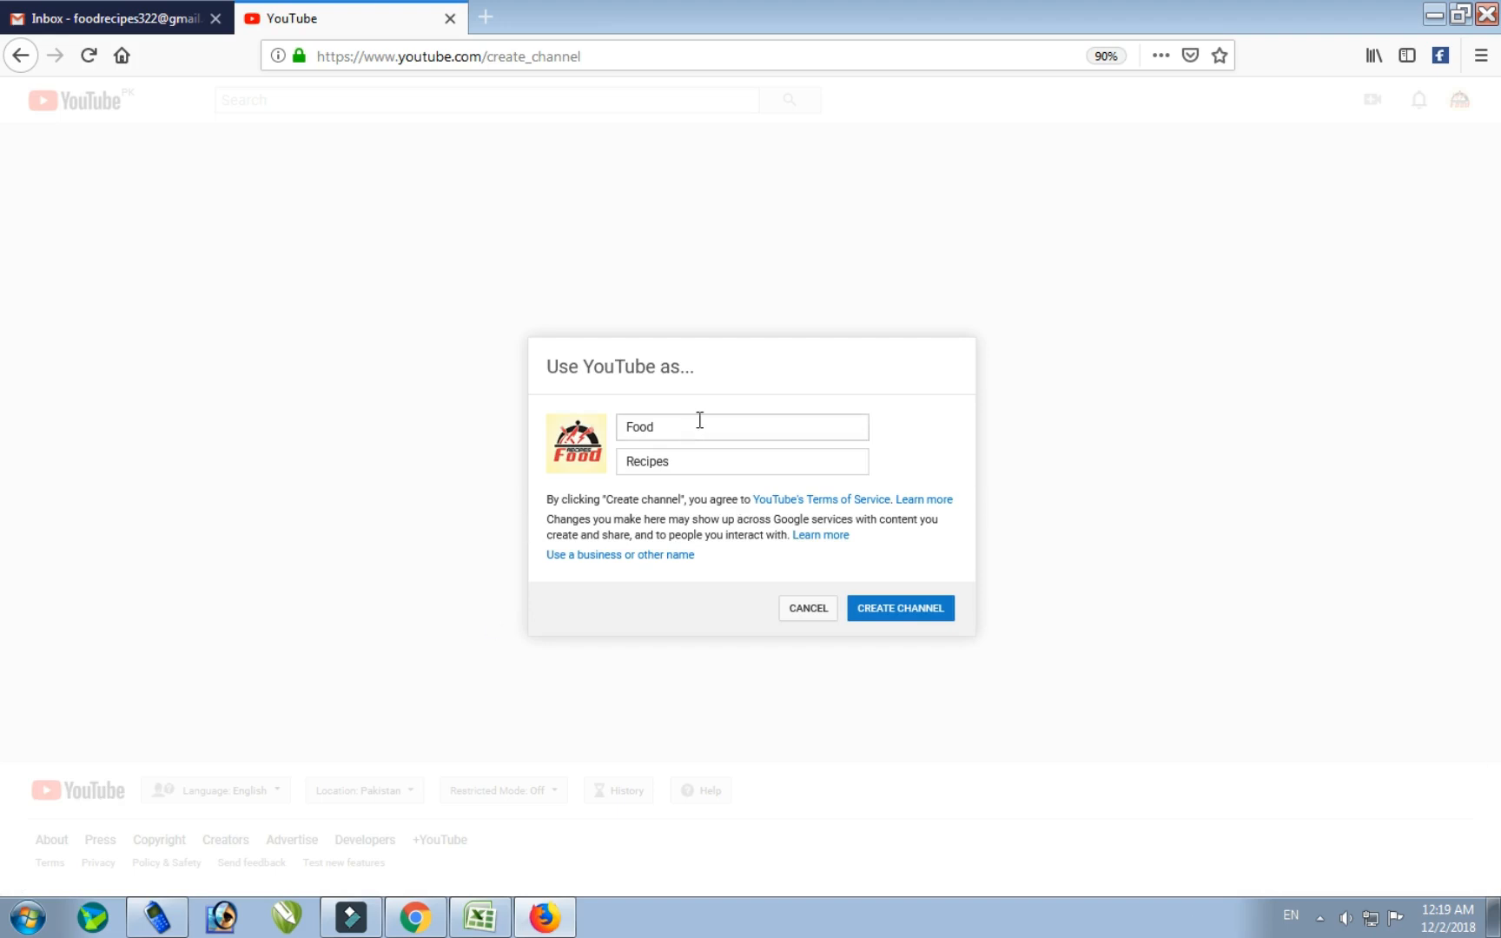
Step: Check the first name Food and last name Recipes, then create the Food Recipes channel
double_click(618, 435)
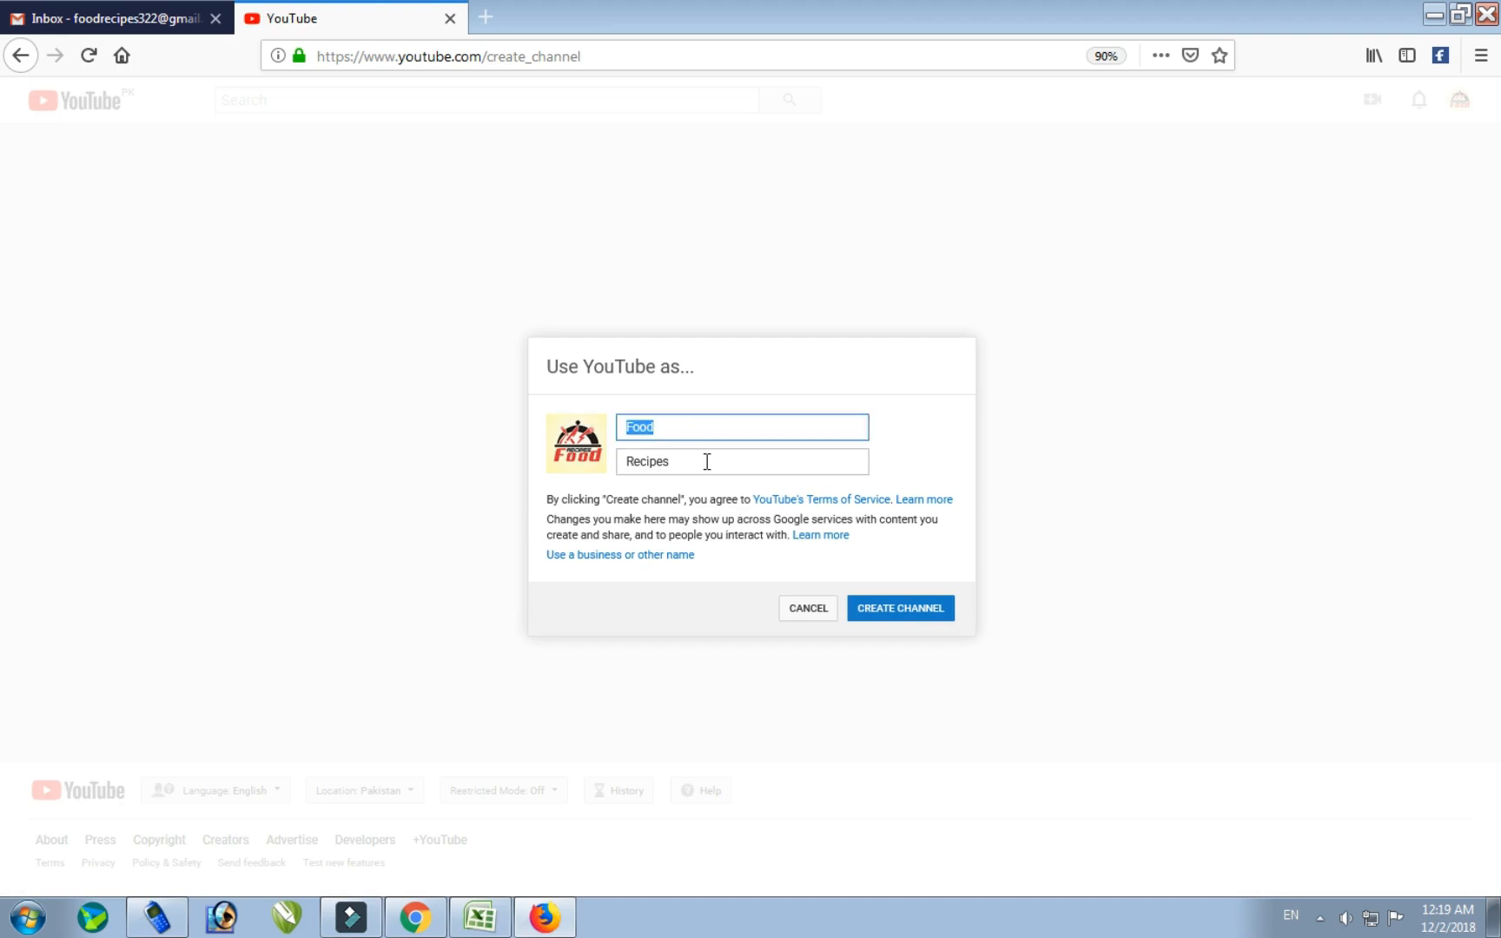
double_click(709, 462)
click(871, 614)
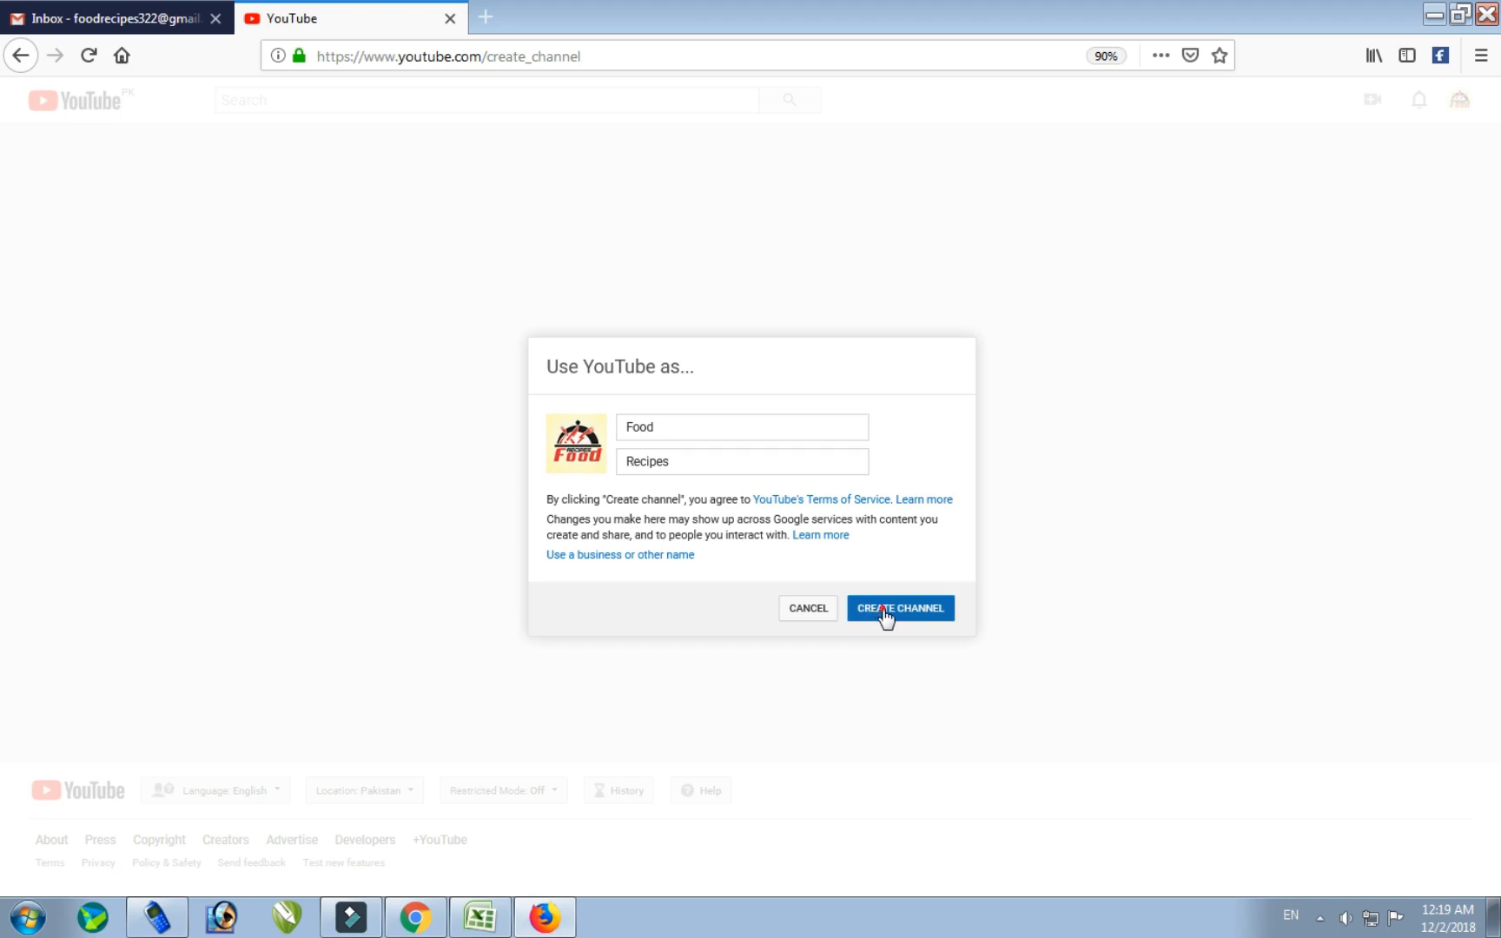
click(882, 611)
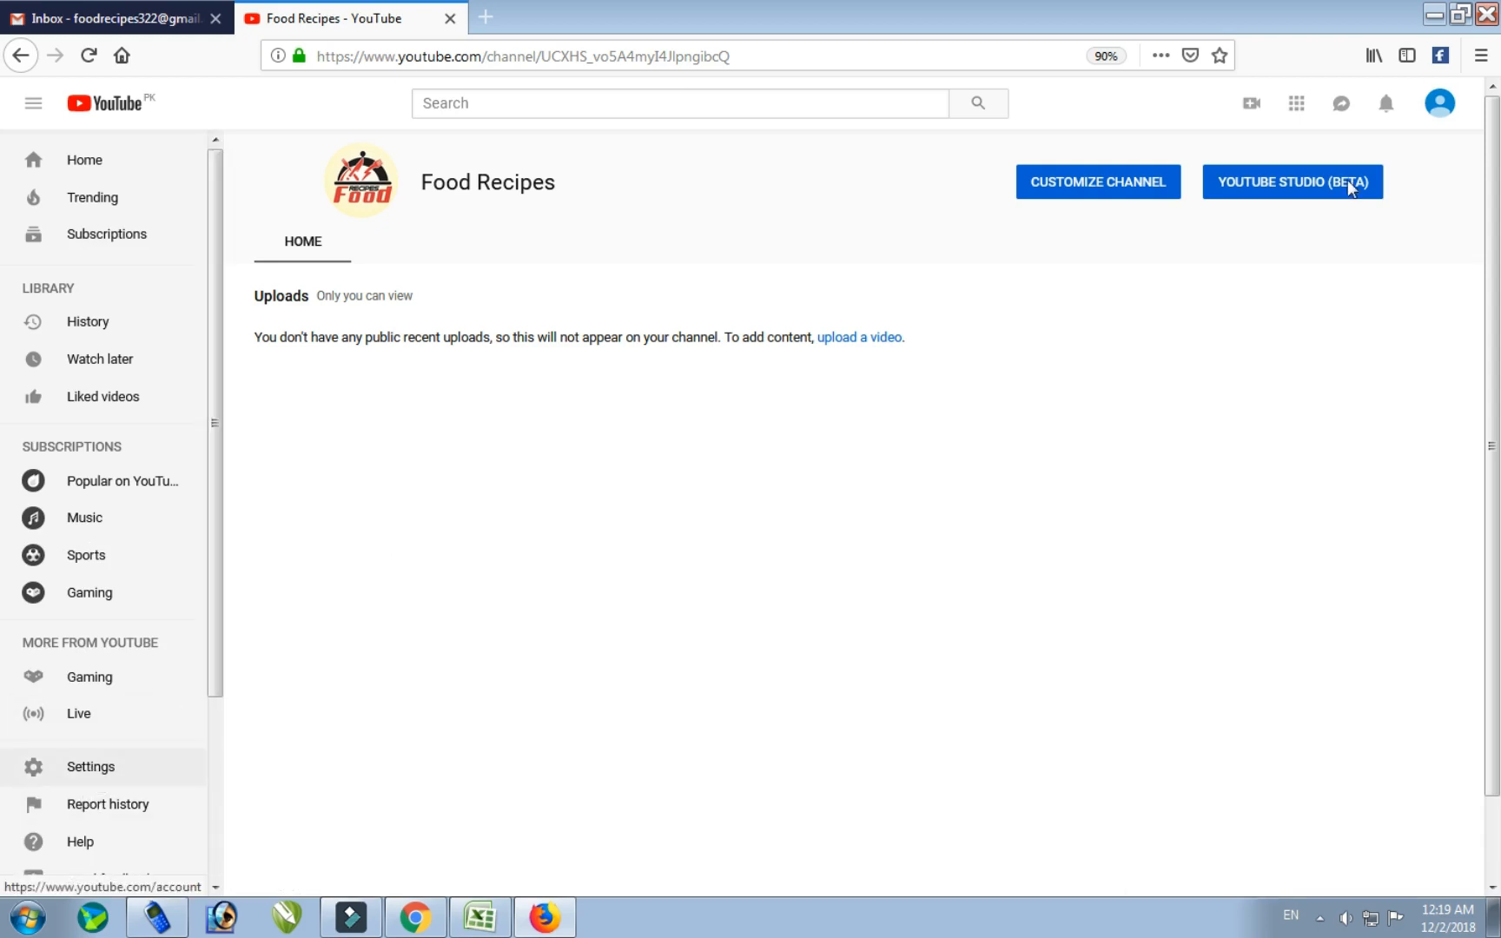
Step: Go to YouTube Settings from the left sidebar to view the Food Recipes account
click(1439, 105)
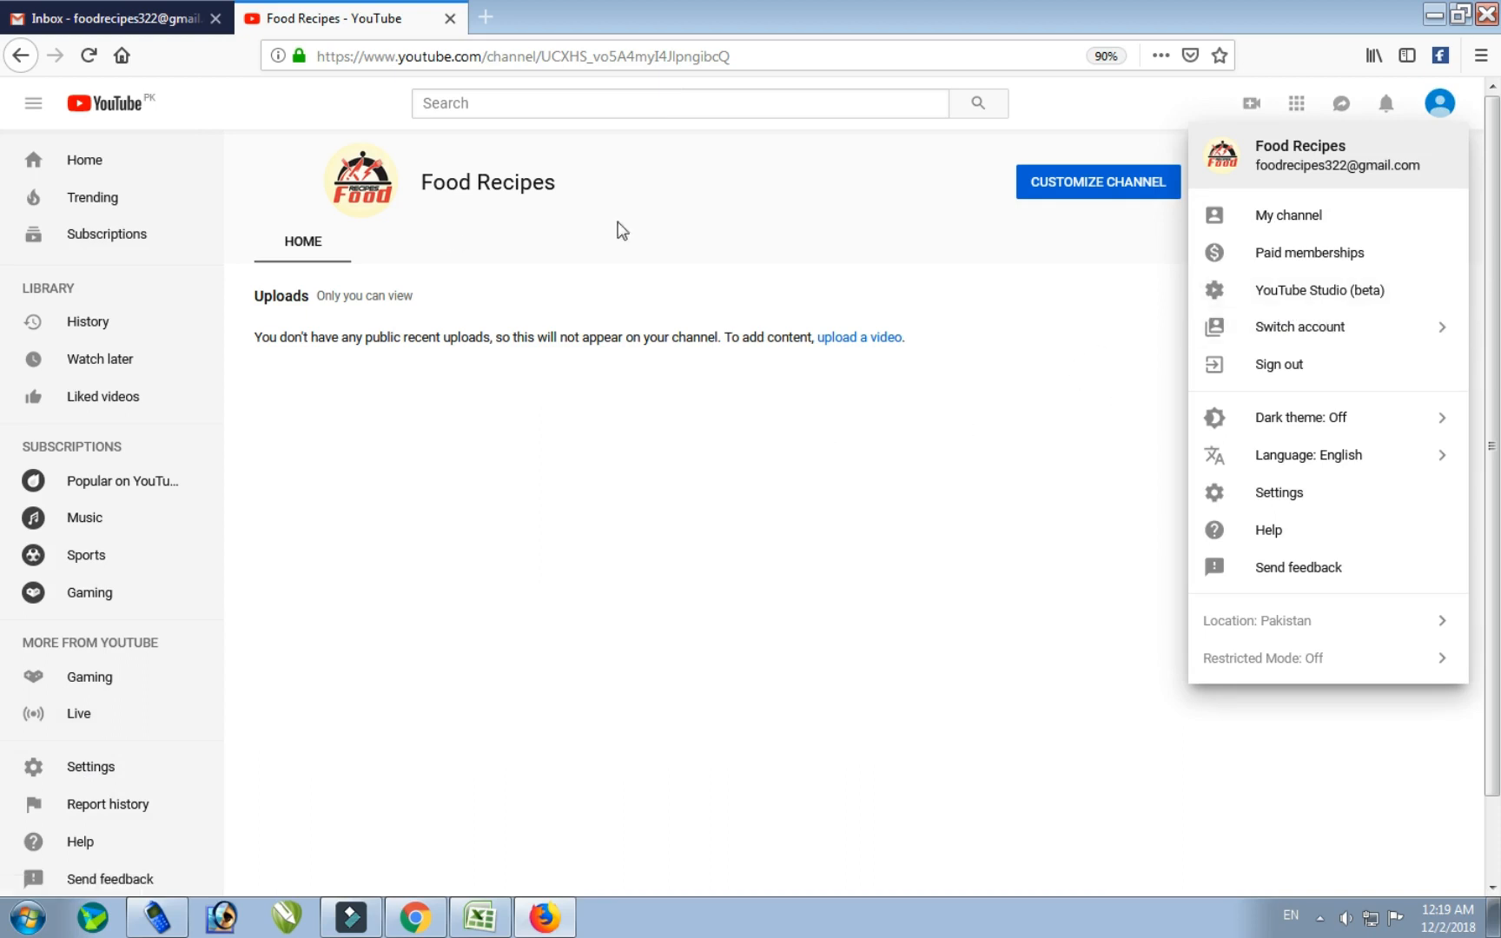
click(1105, 439)
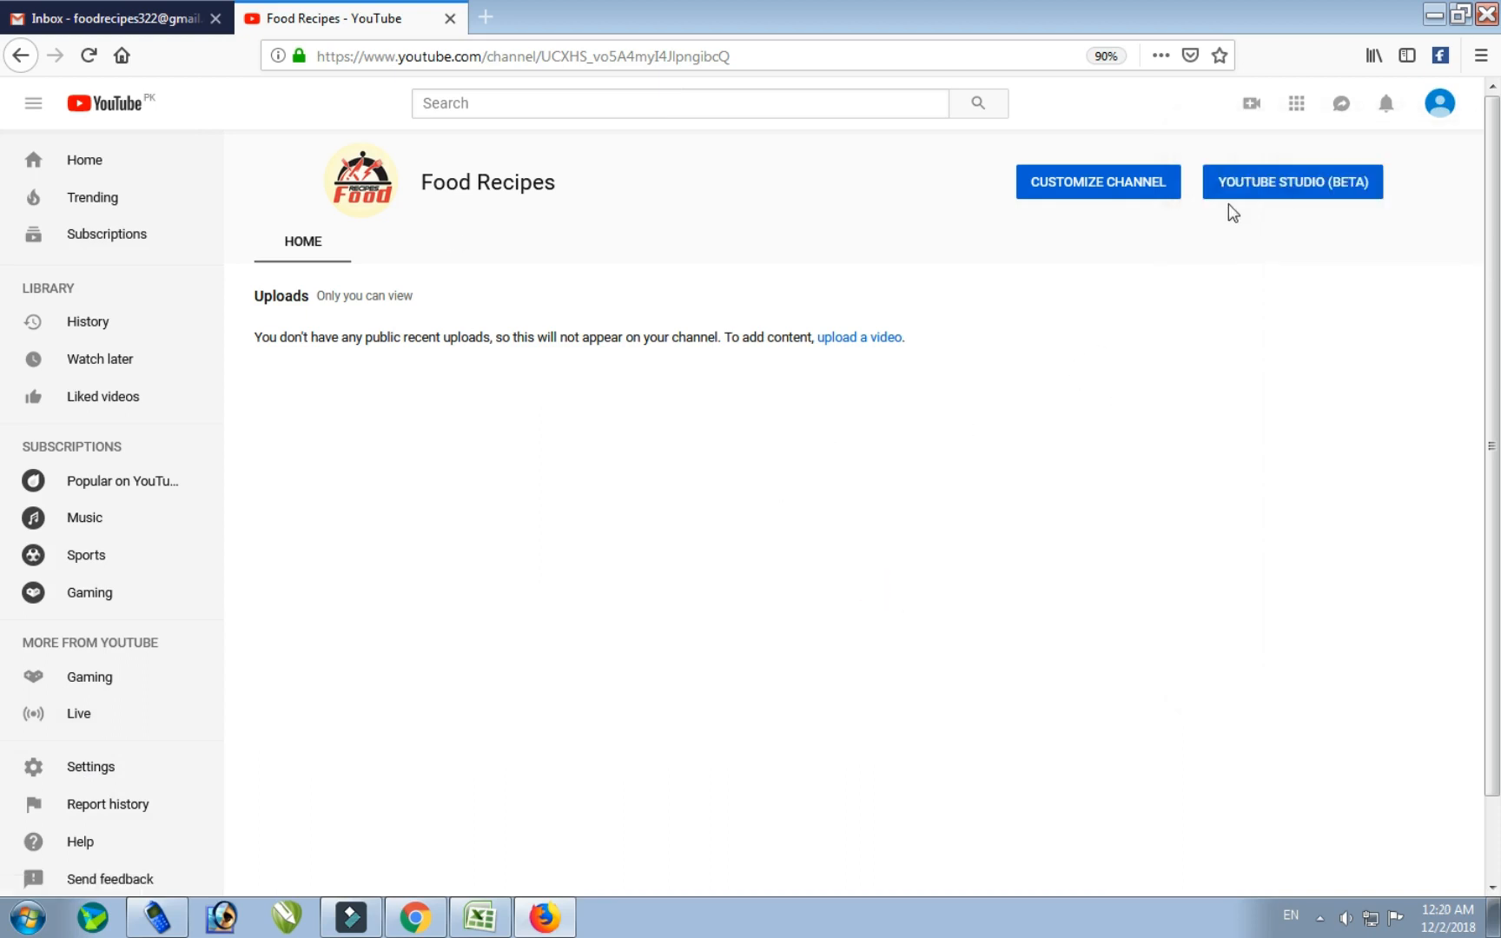
click(95, 768)
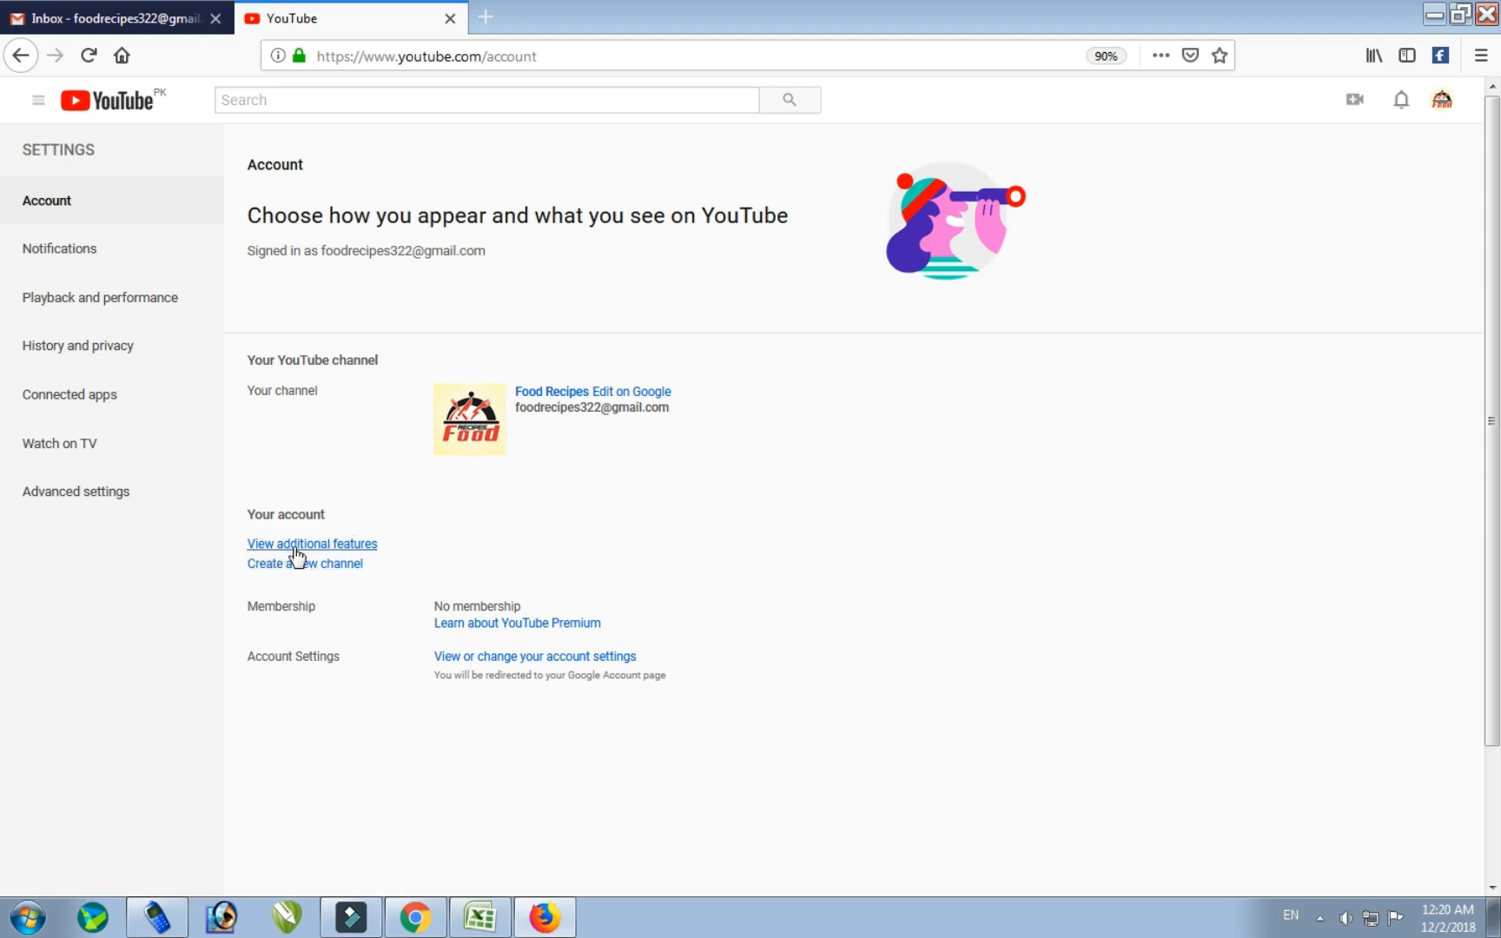
Step: Open the channel's additional features and begin verification for Food Recipes
click(320, 547)
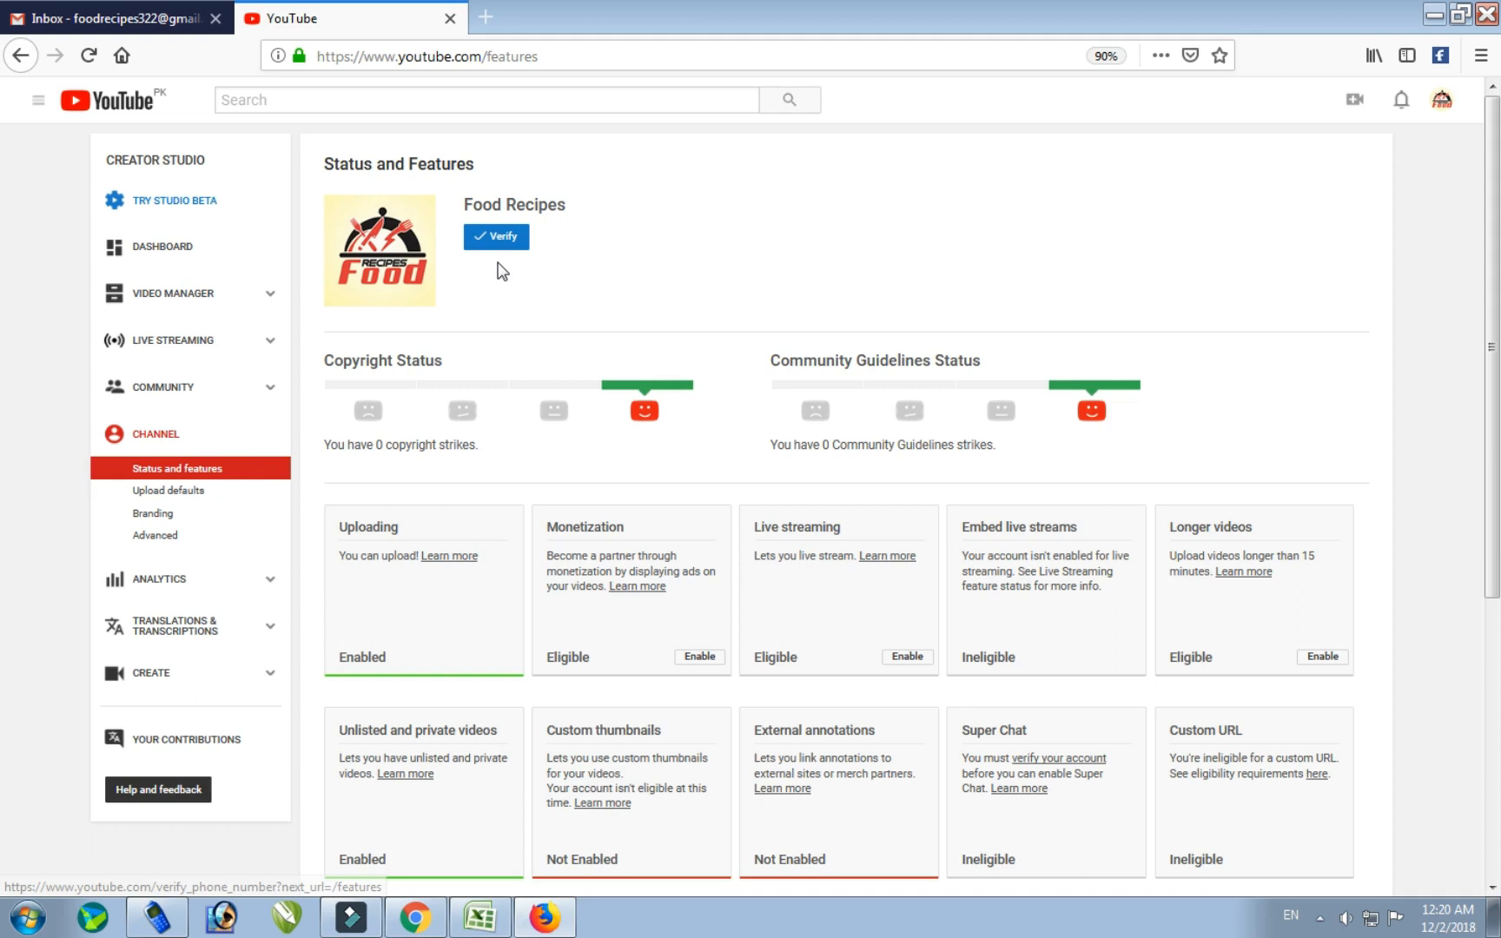
key(ctrl+Tab)
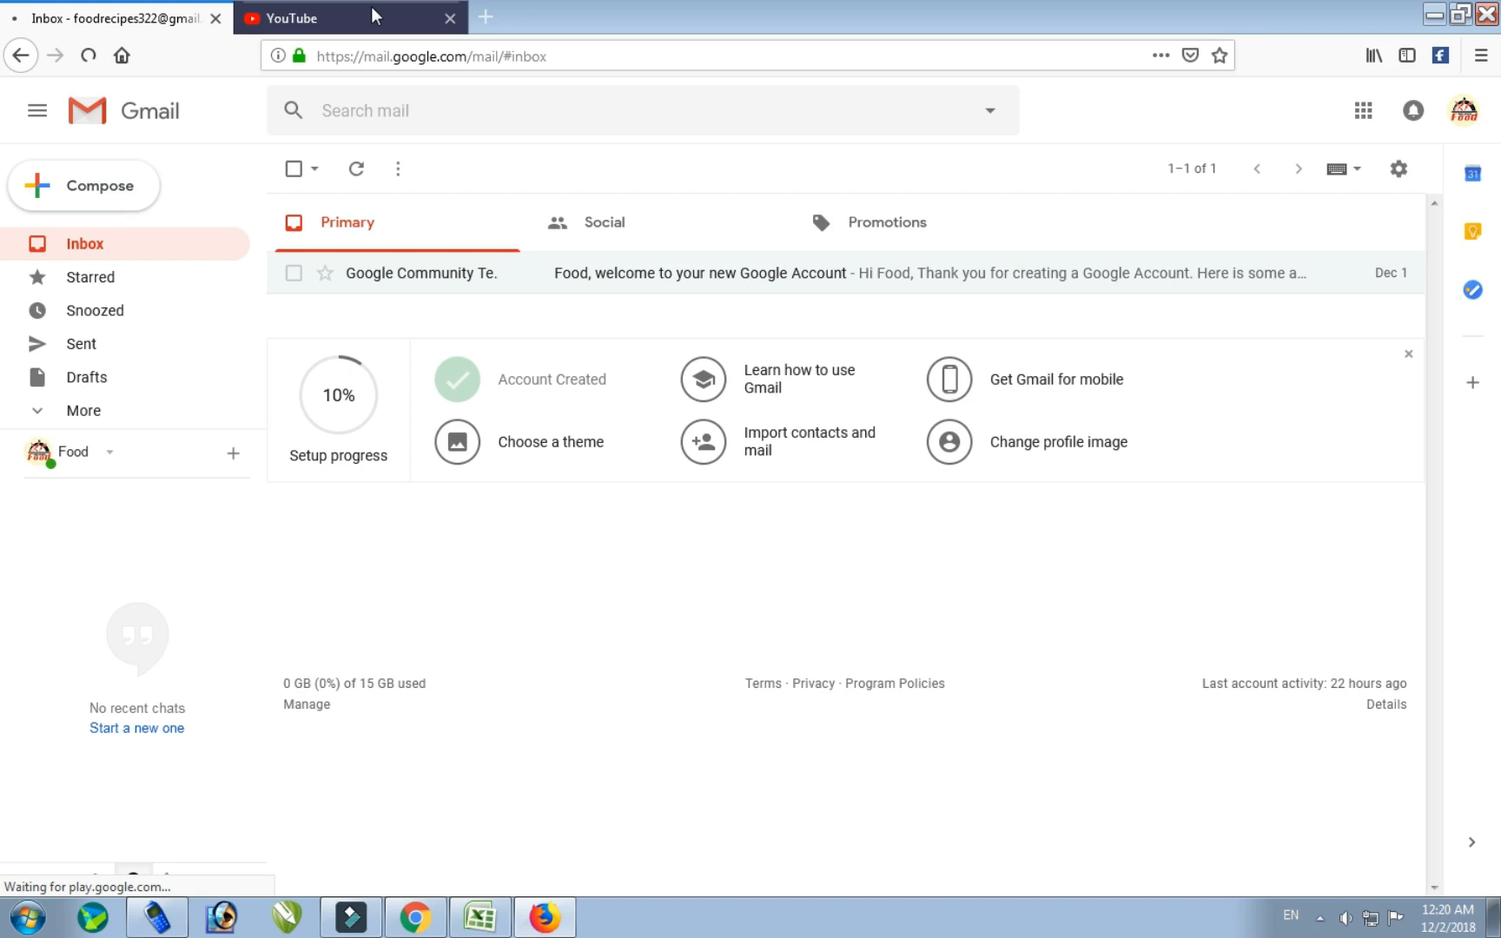
click(374, 16)
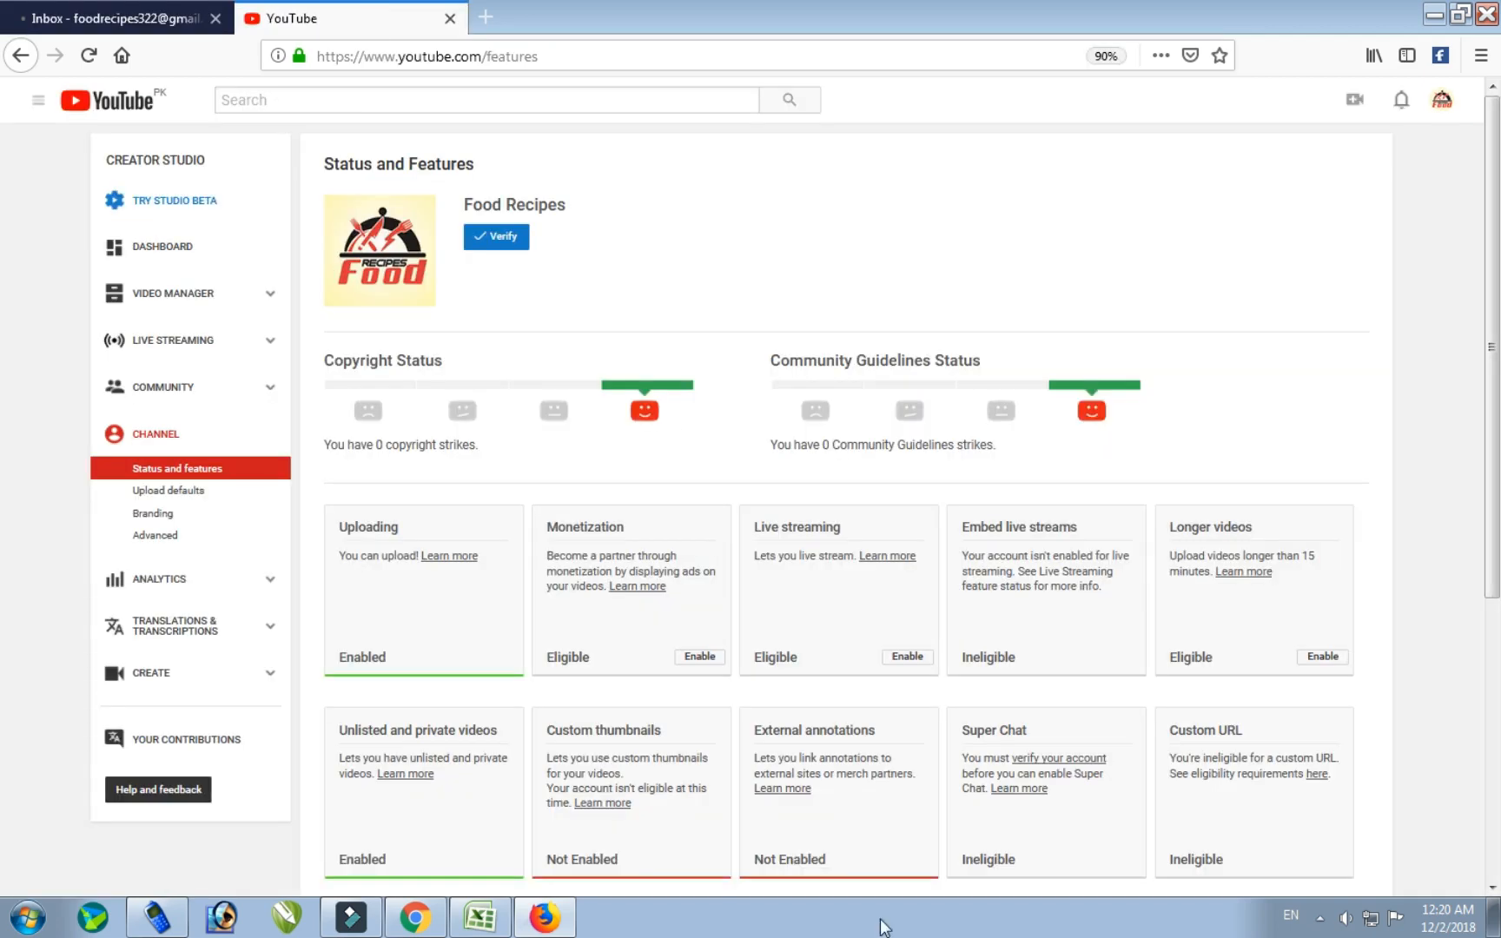
click(500, 243)
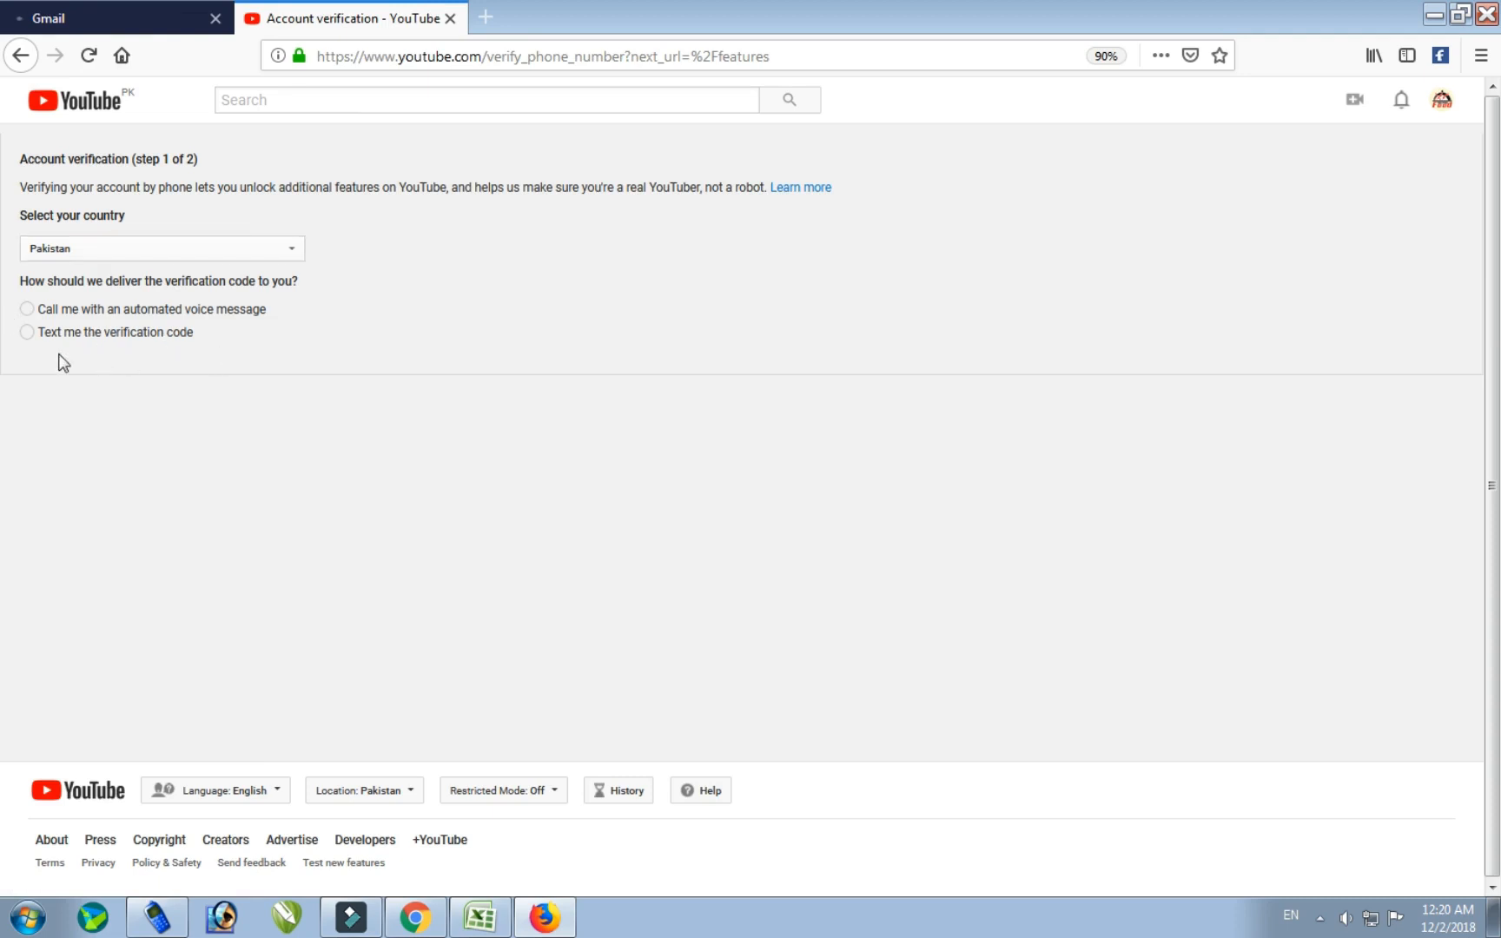
Step: Keep Pakistan as country, choose text message delivery, paste the phone number and request a code
click(104, 248)
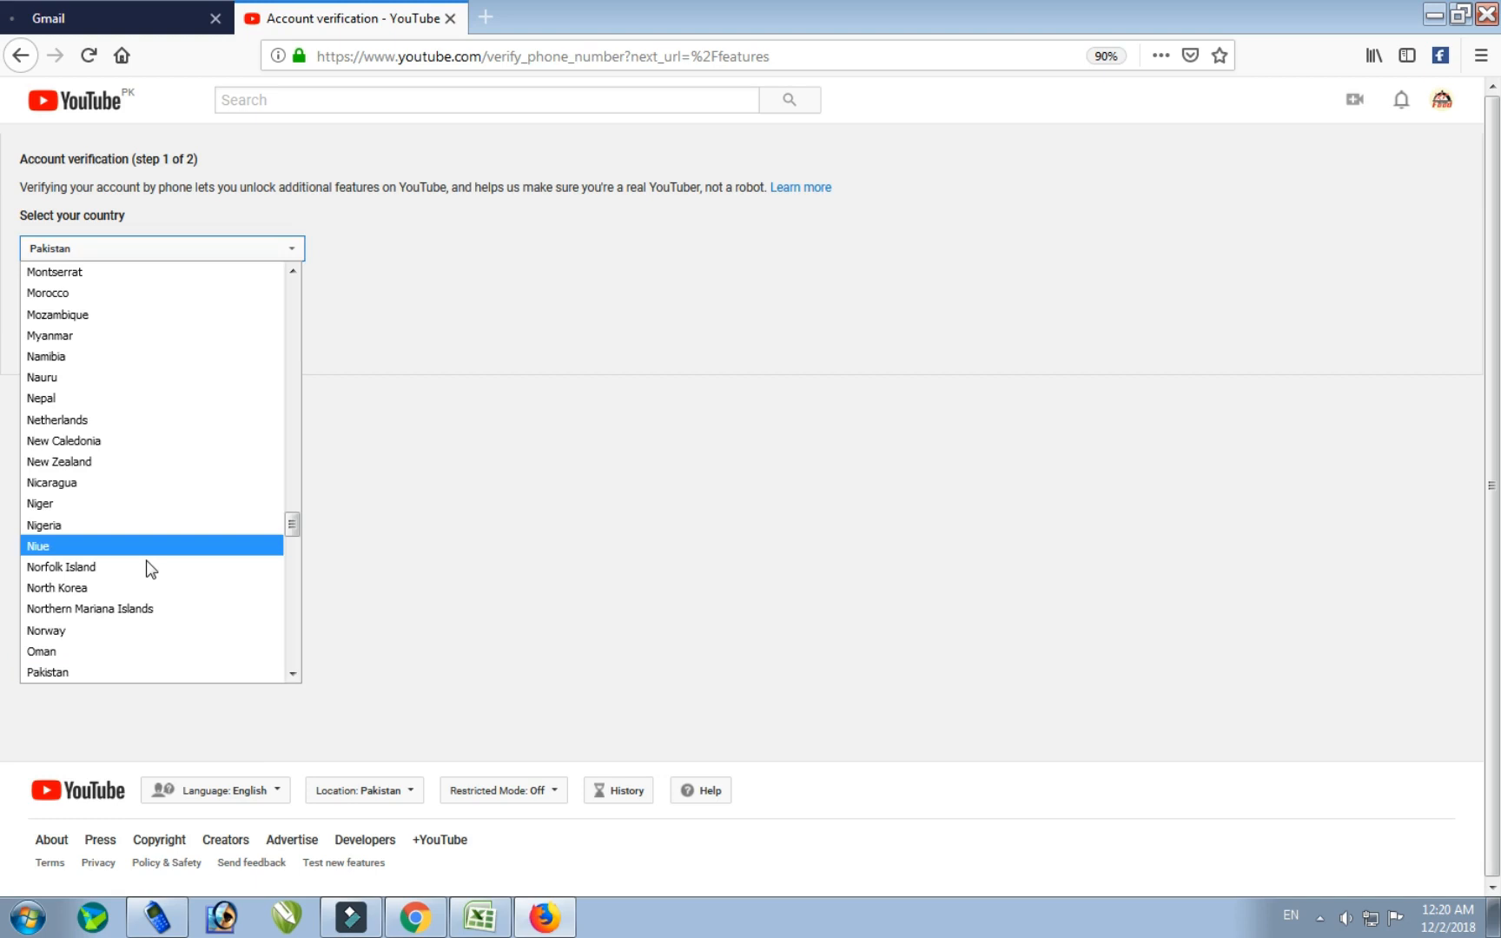
click(98, 674)
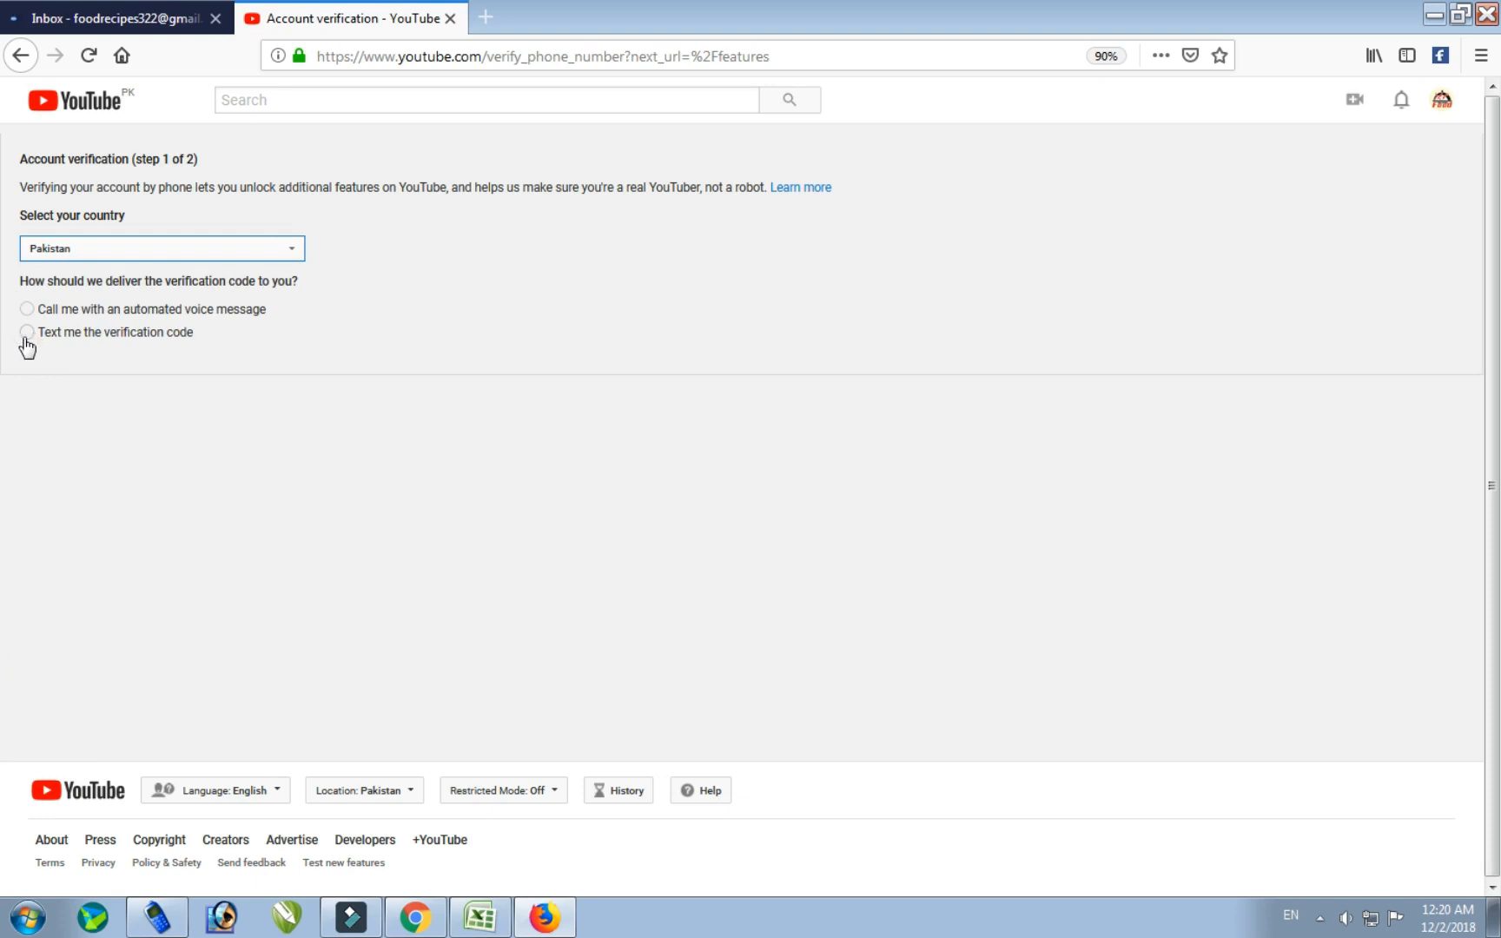
click(27, 334)
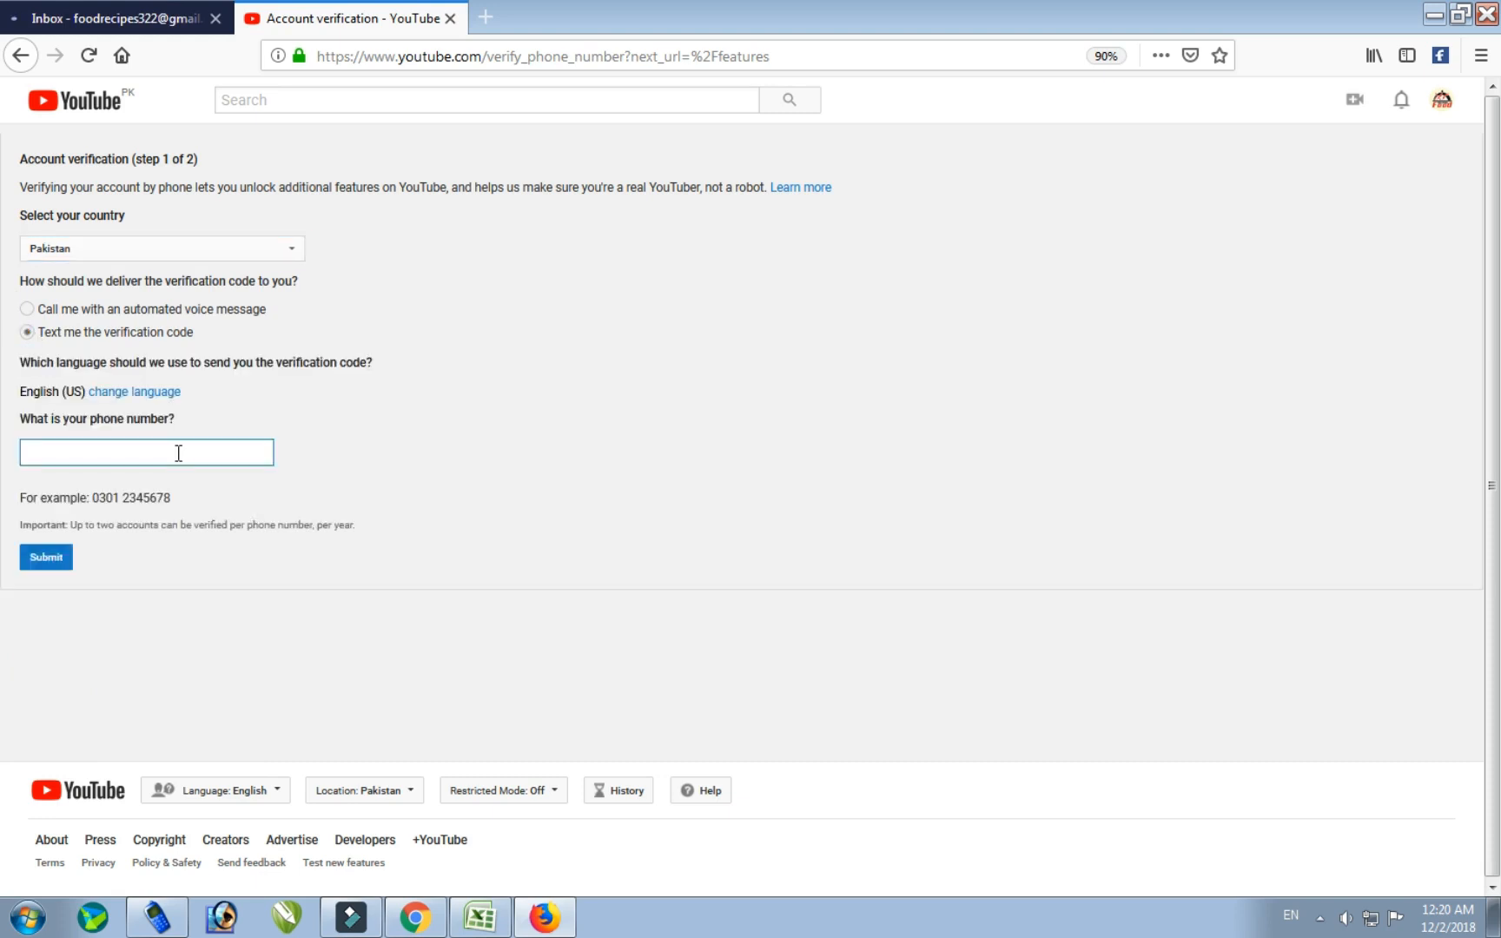
key(ctrl+v)
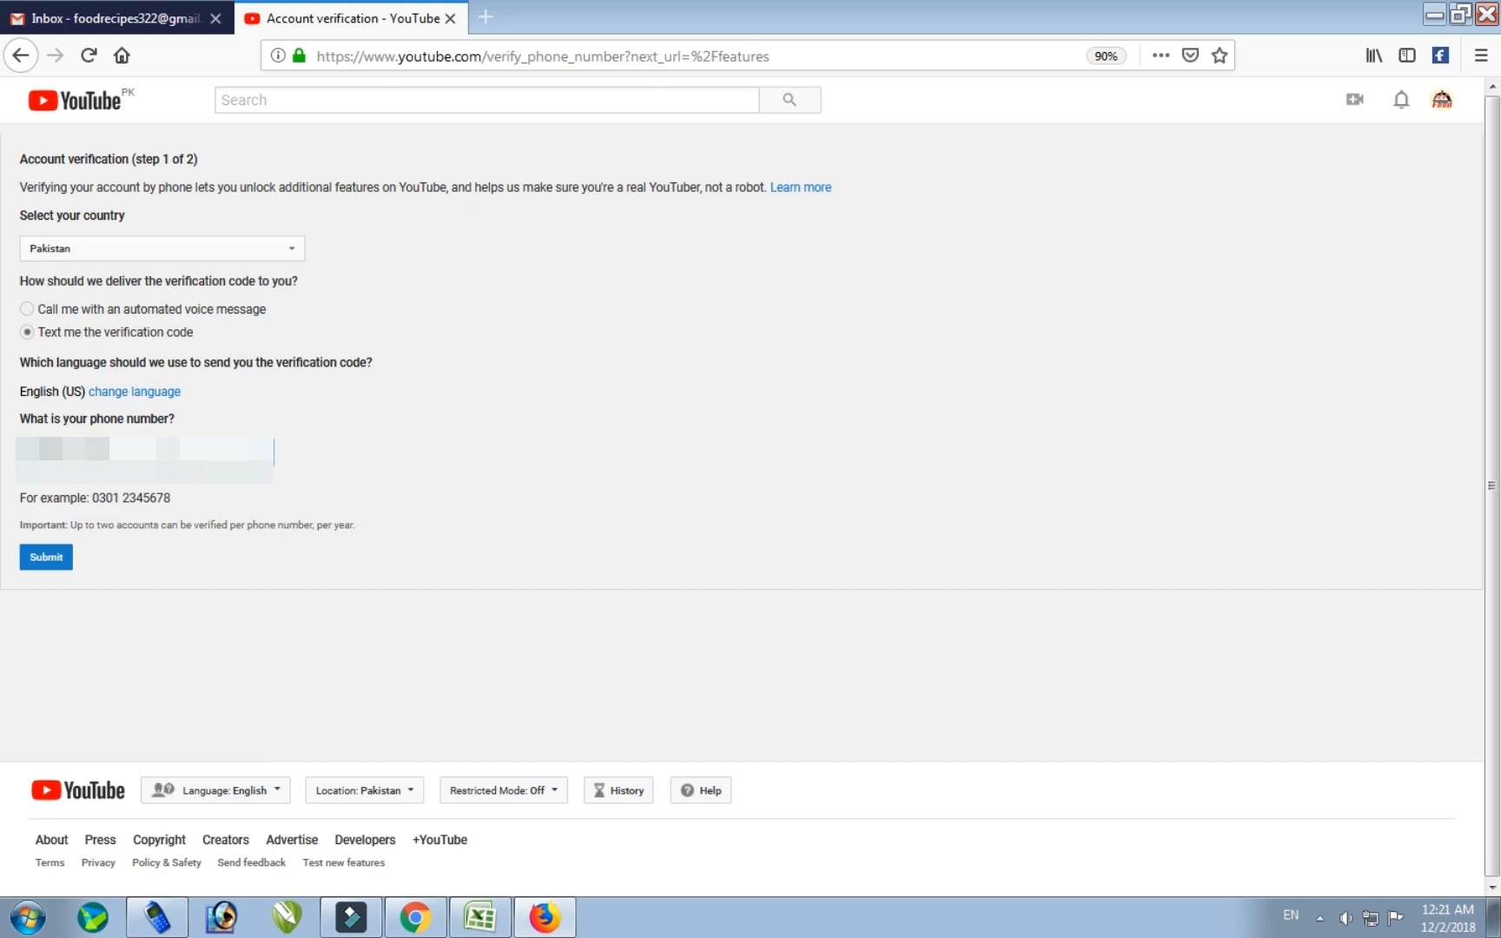
click(35, 557)
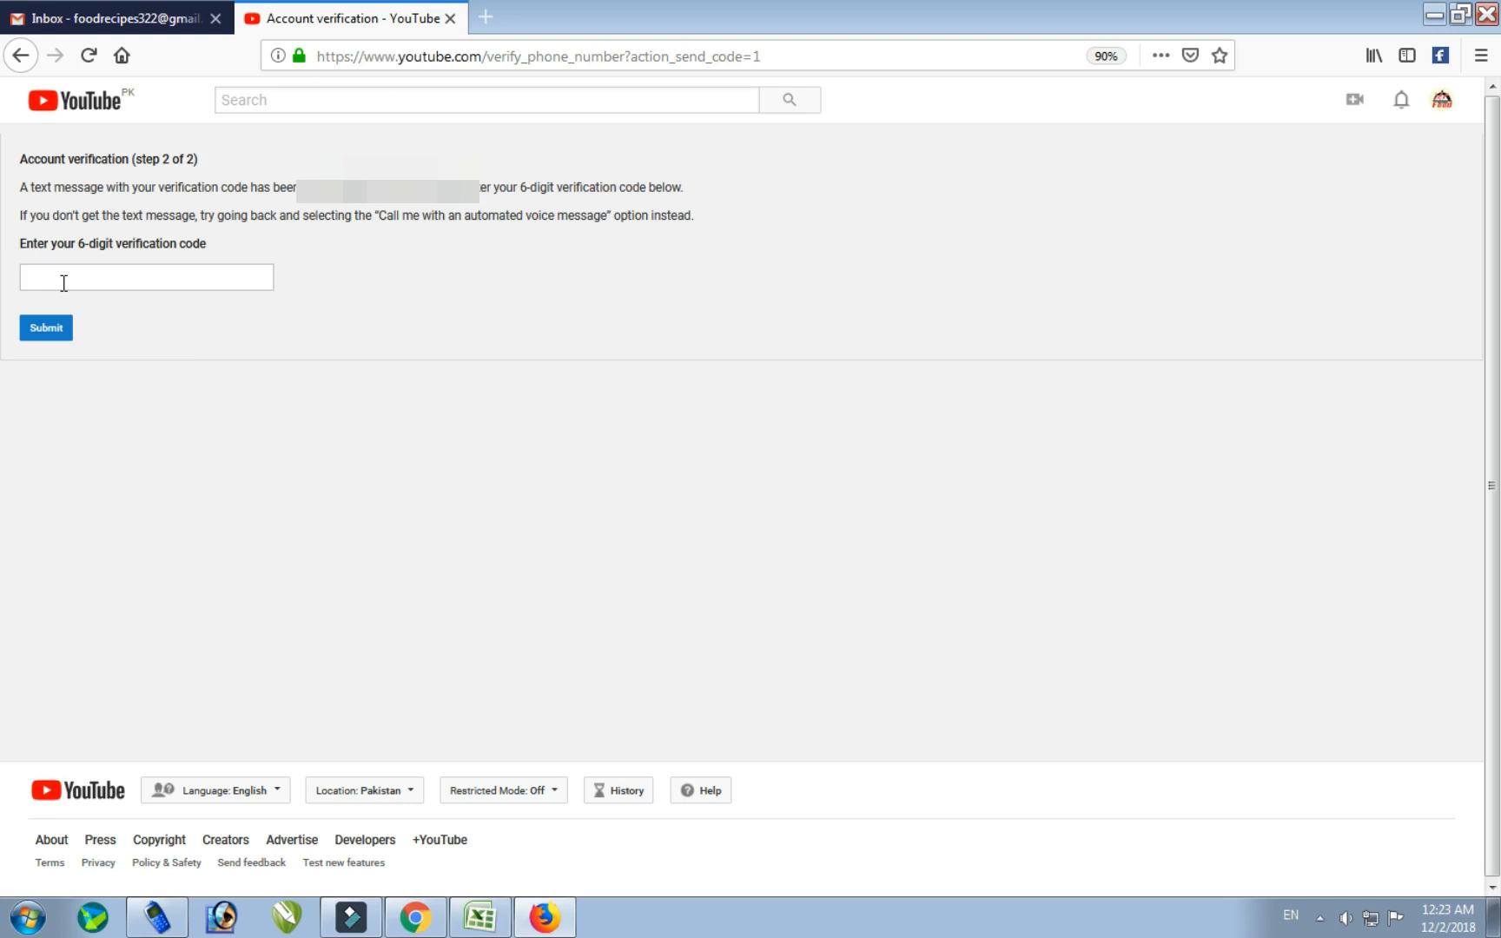
Step: Enter the 6-digit texted verification code and submit it
click(64, 280)
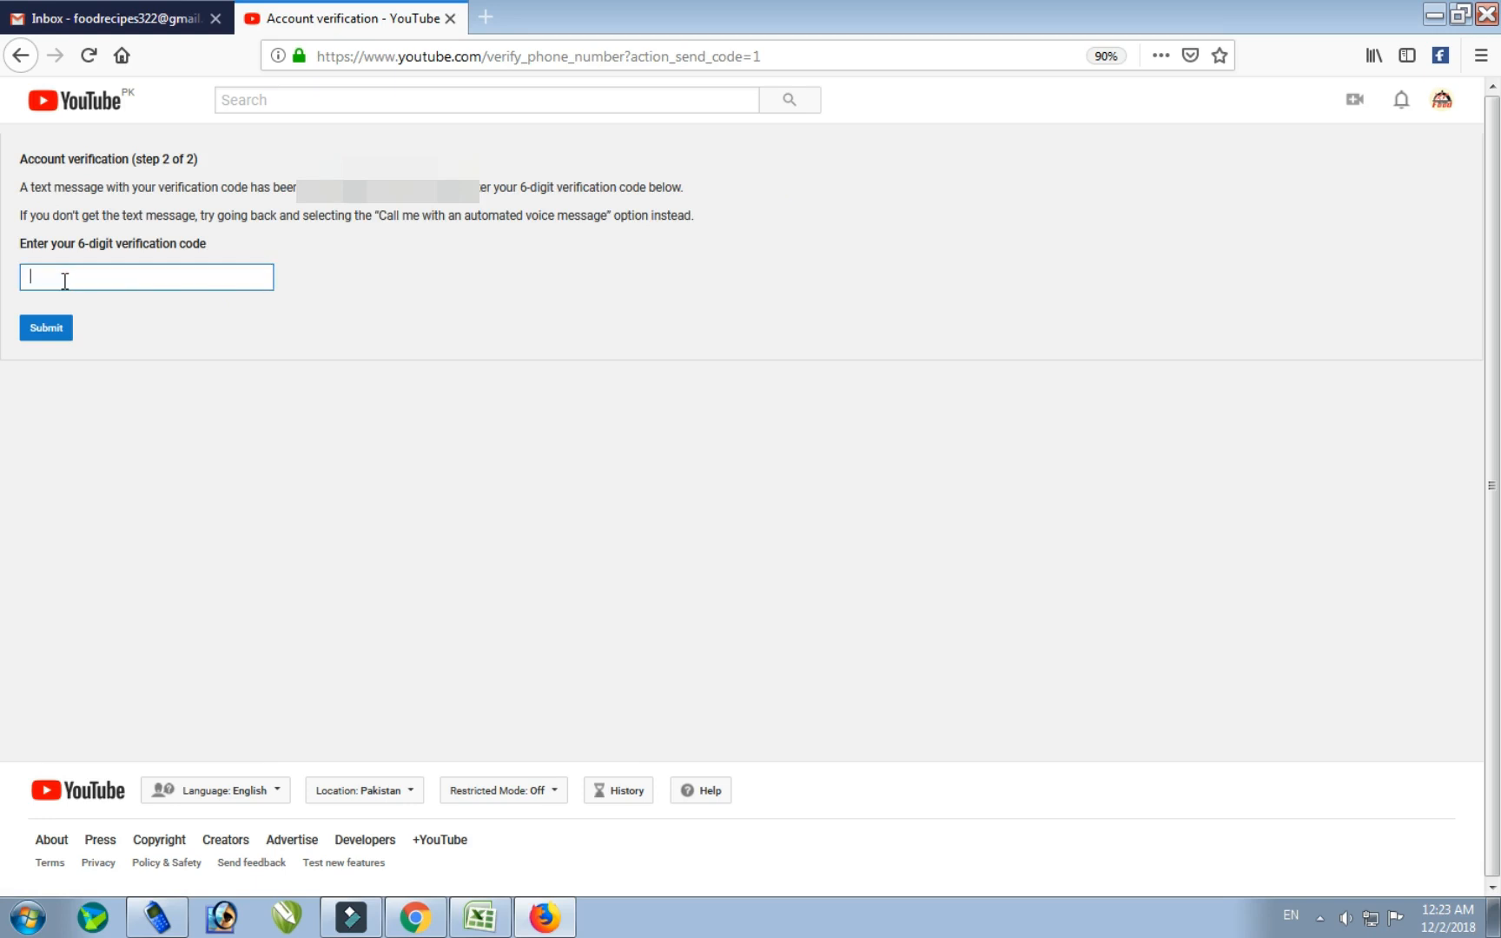
click(46, 330)
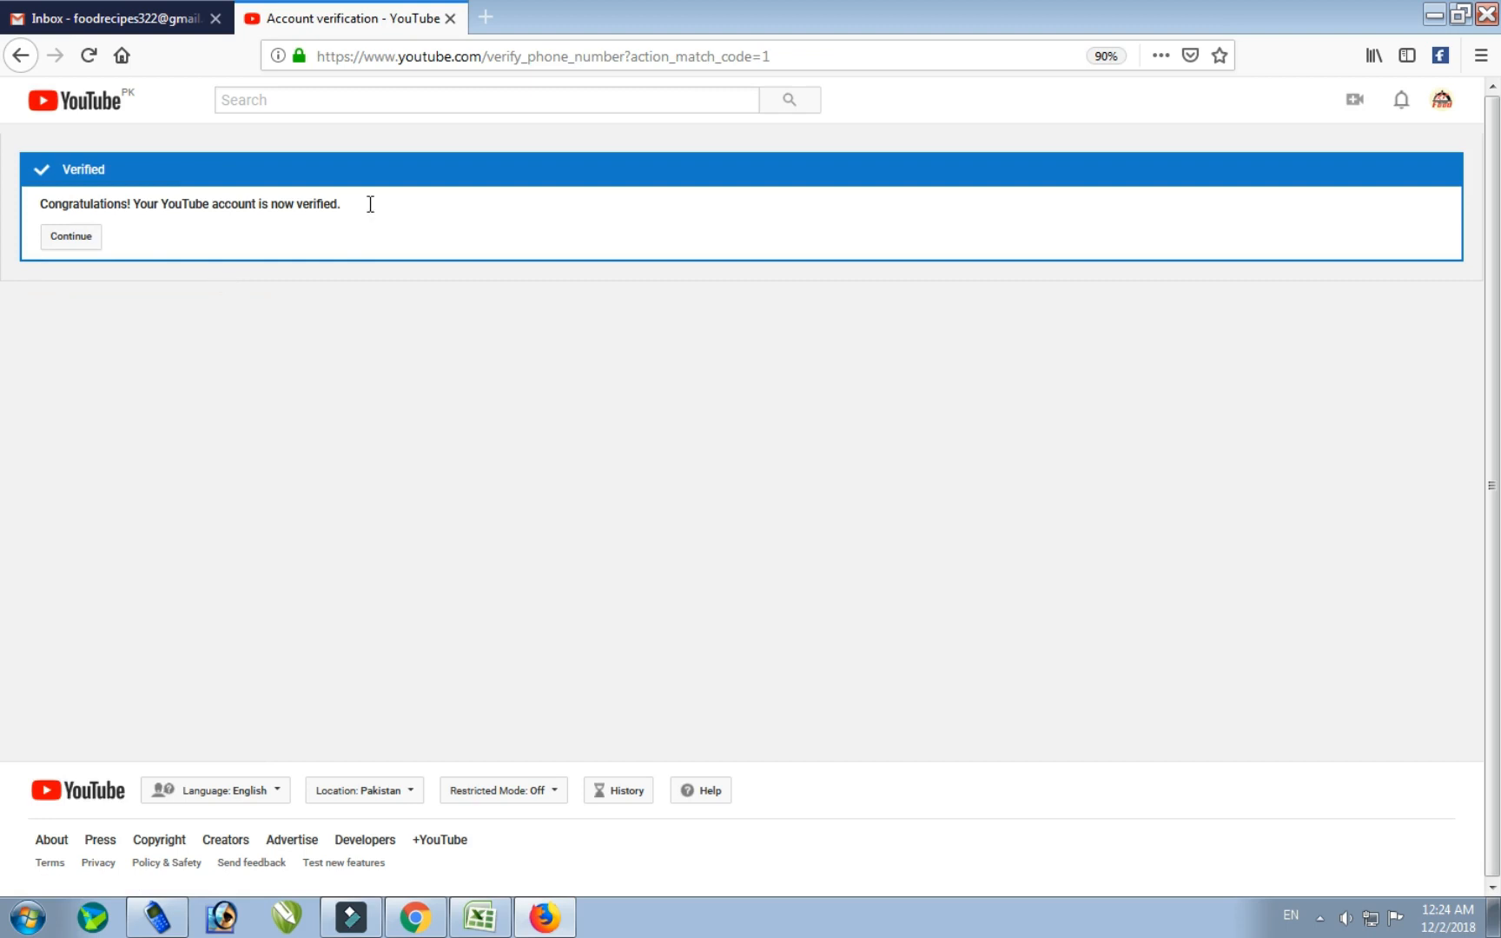
Step: Continue past the Verified banner and scroll through the Status and Features cards
click(62, 234)
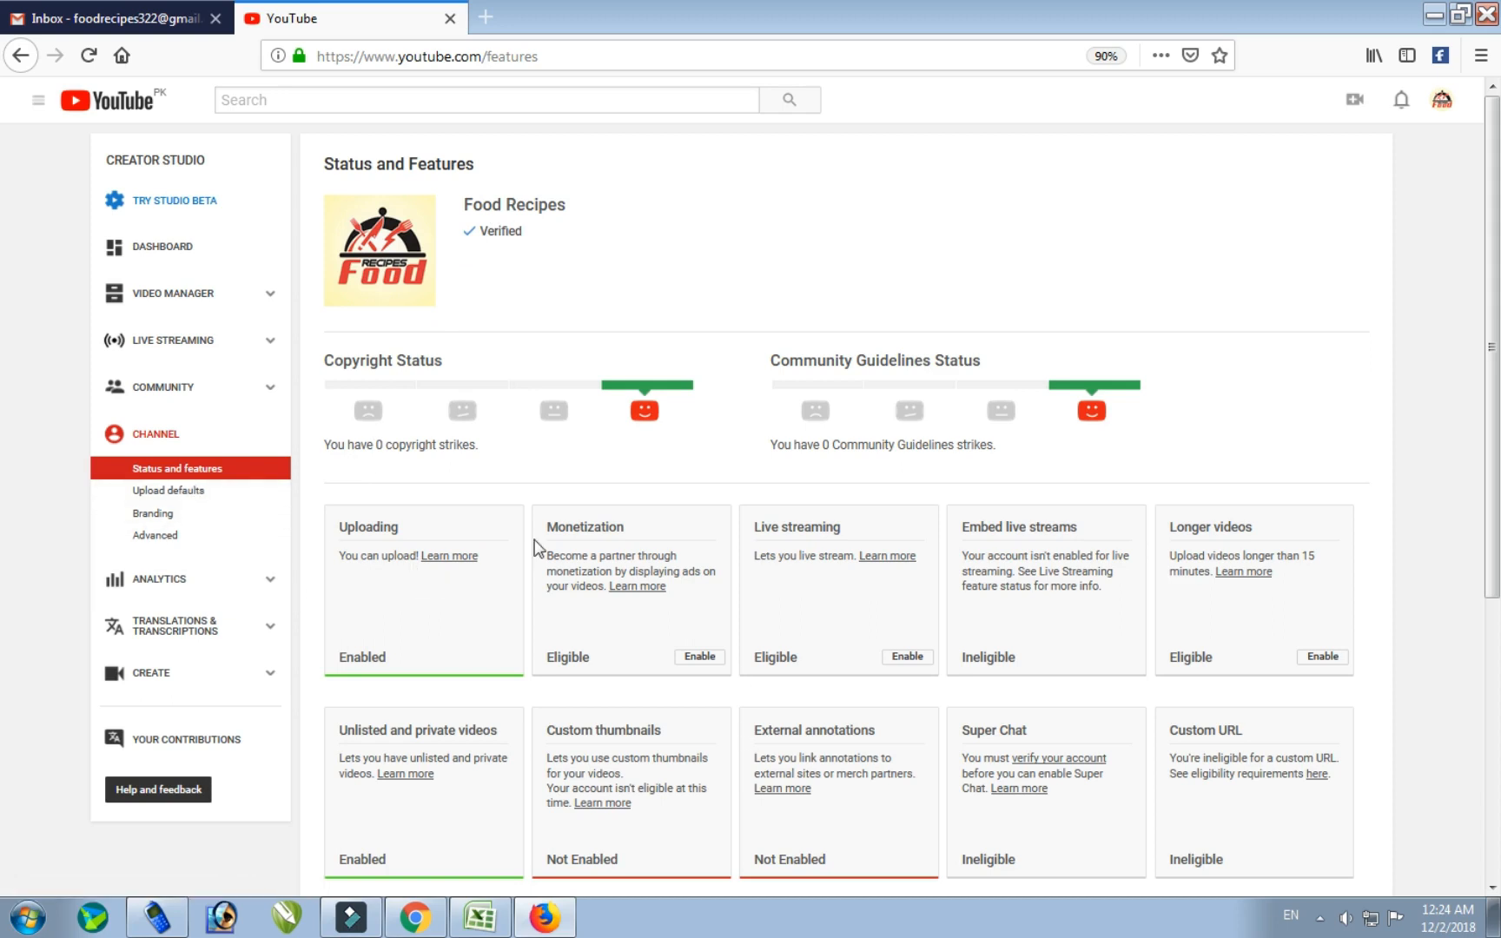
scroll(651, 622, down, 2)
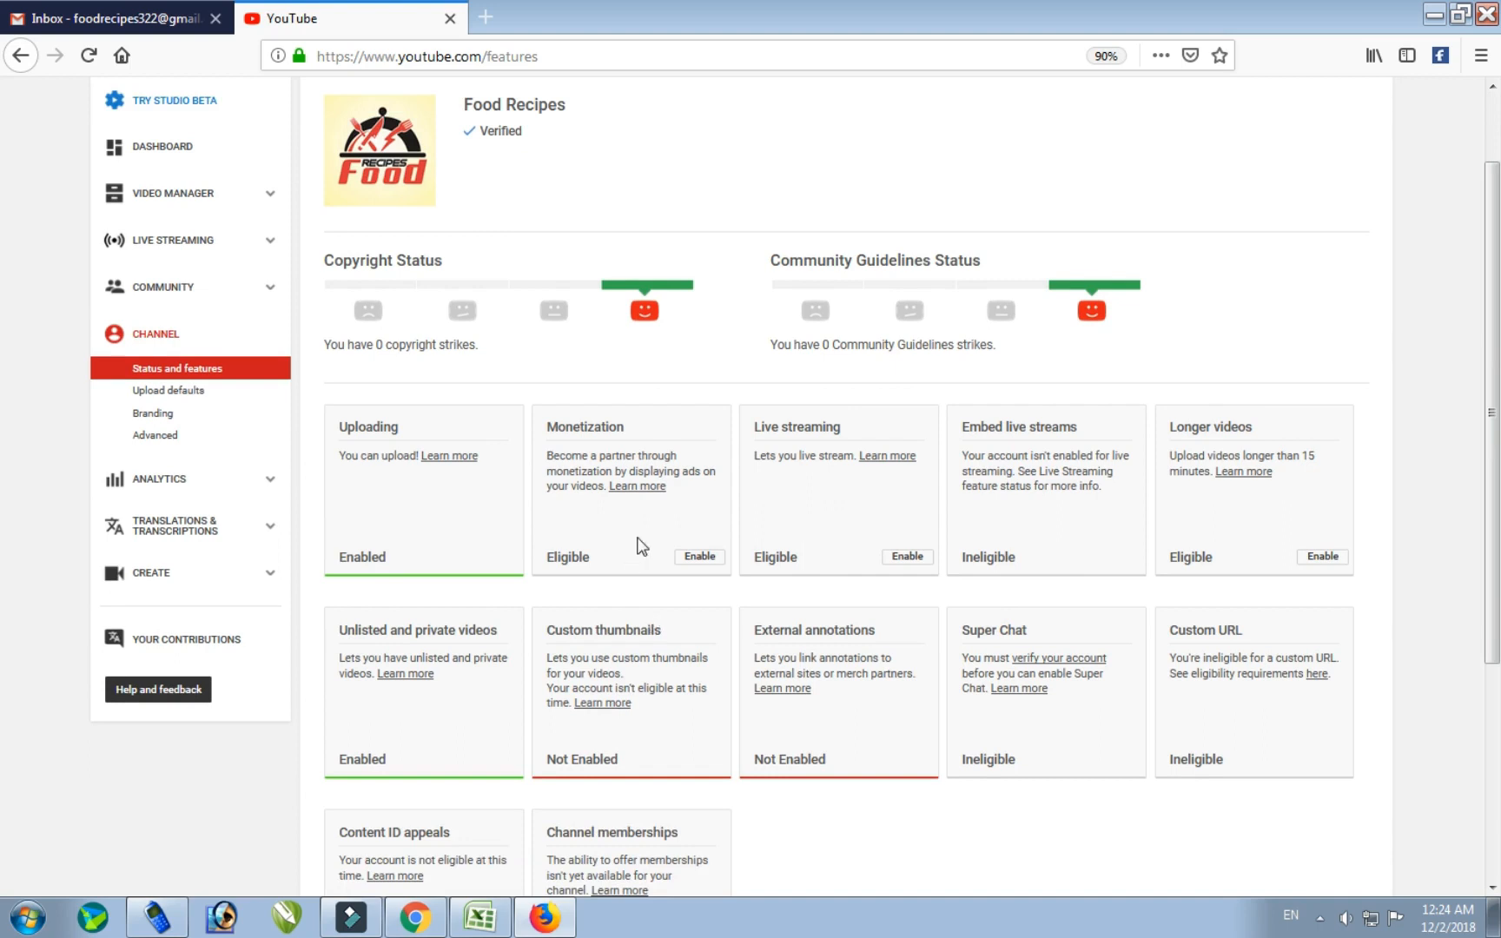
scroll(676, 573, up, 2)
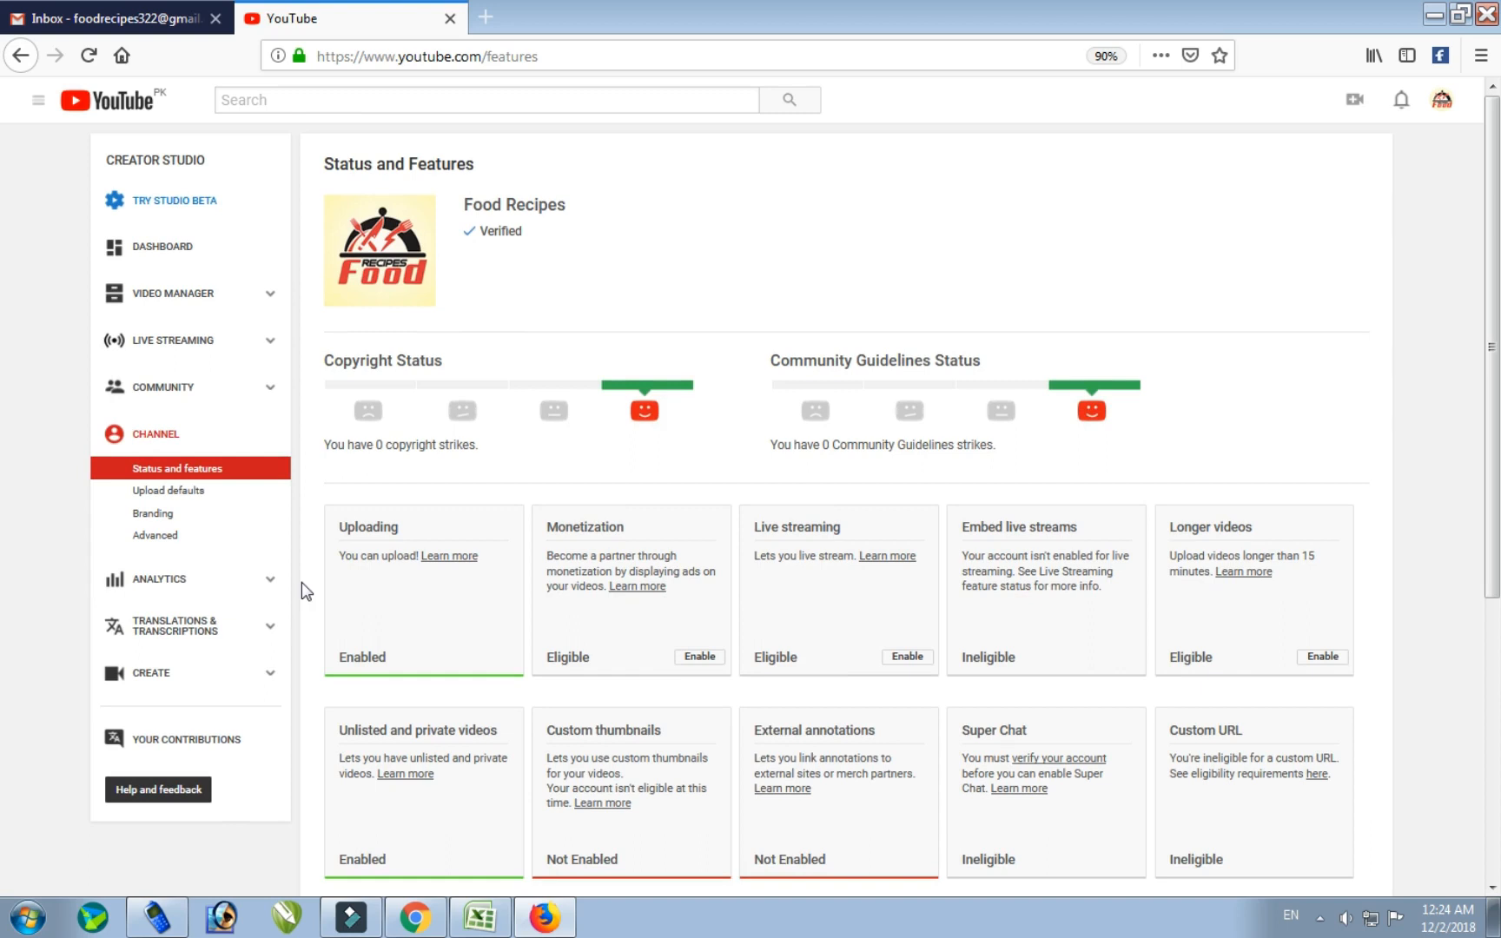
Step: Open Channel > Upload defaults, keep Public as default privacy, and view the Category list
click(192, 492)
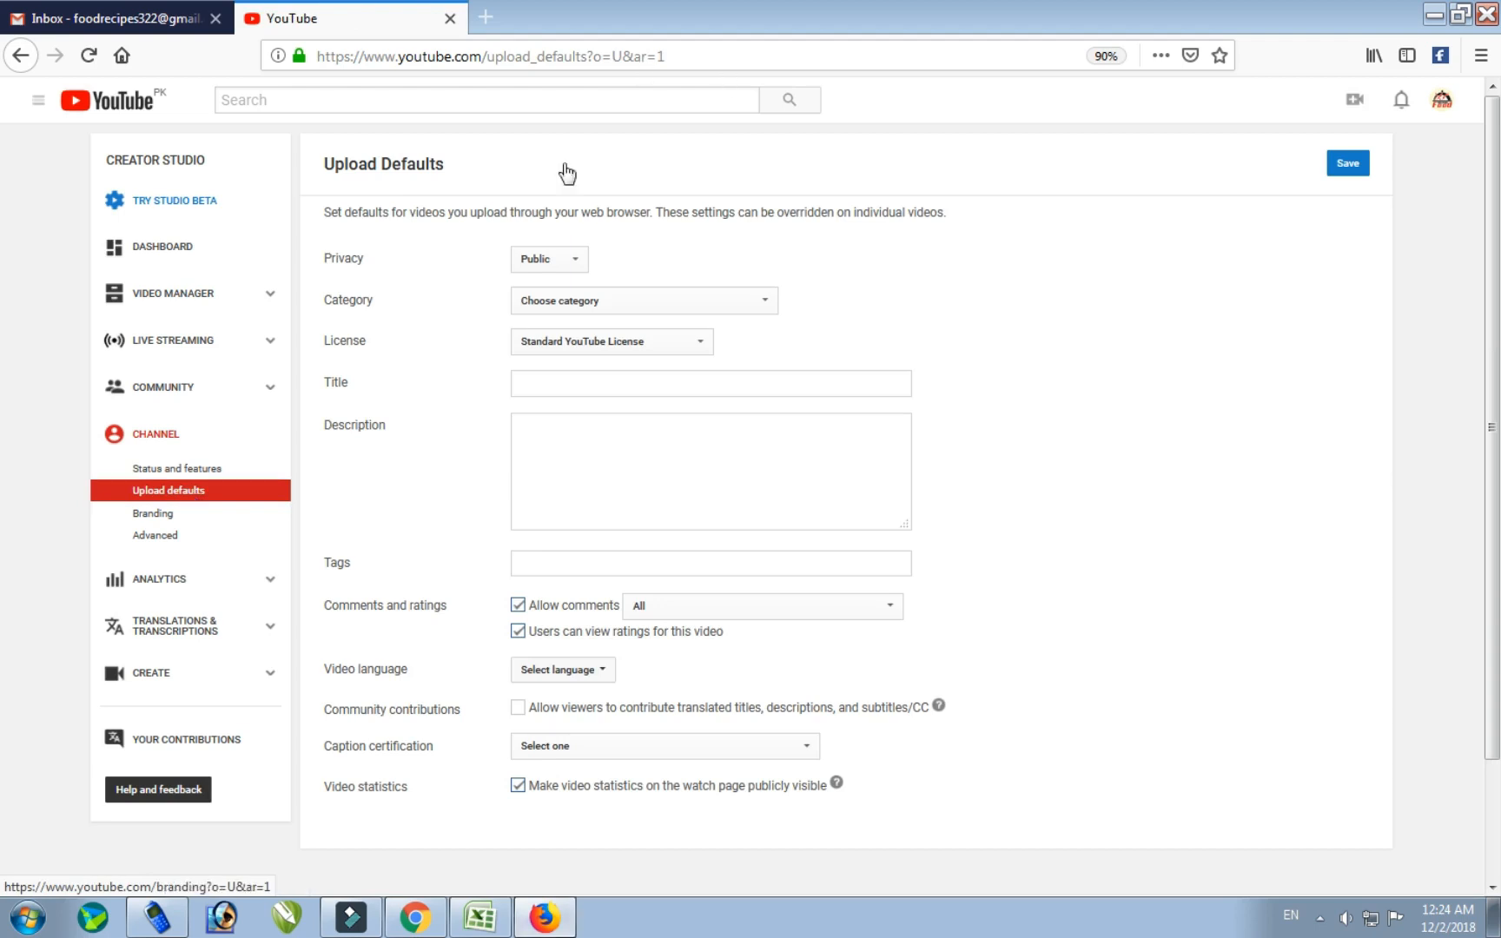
click(566, 265)
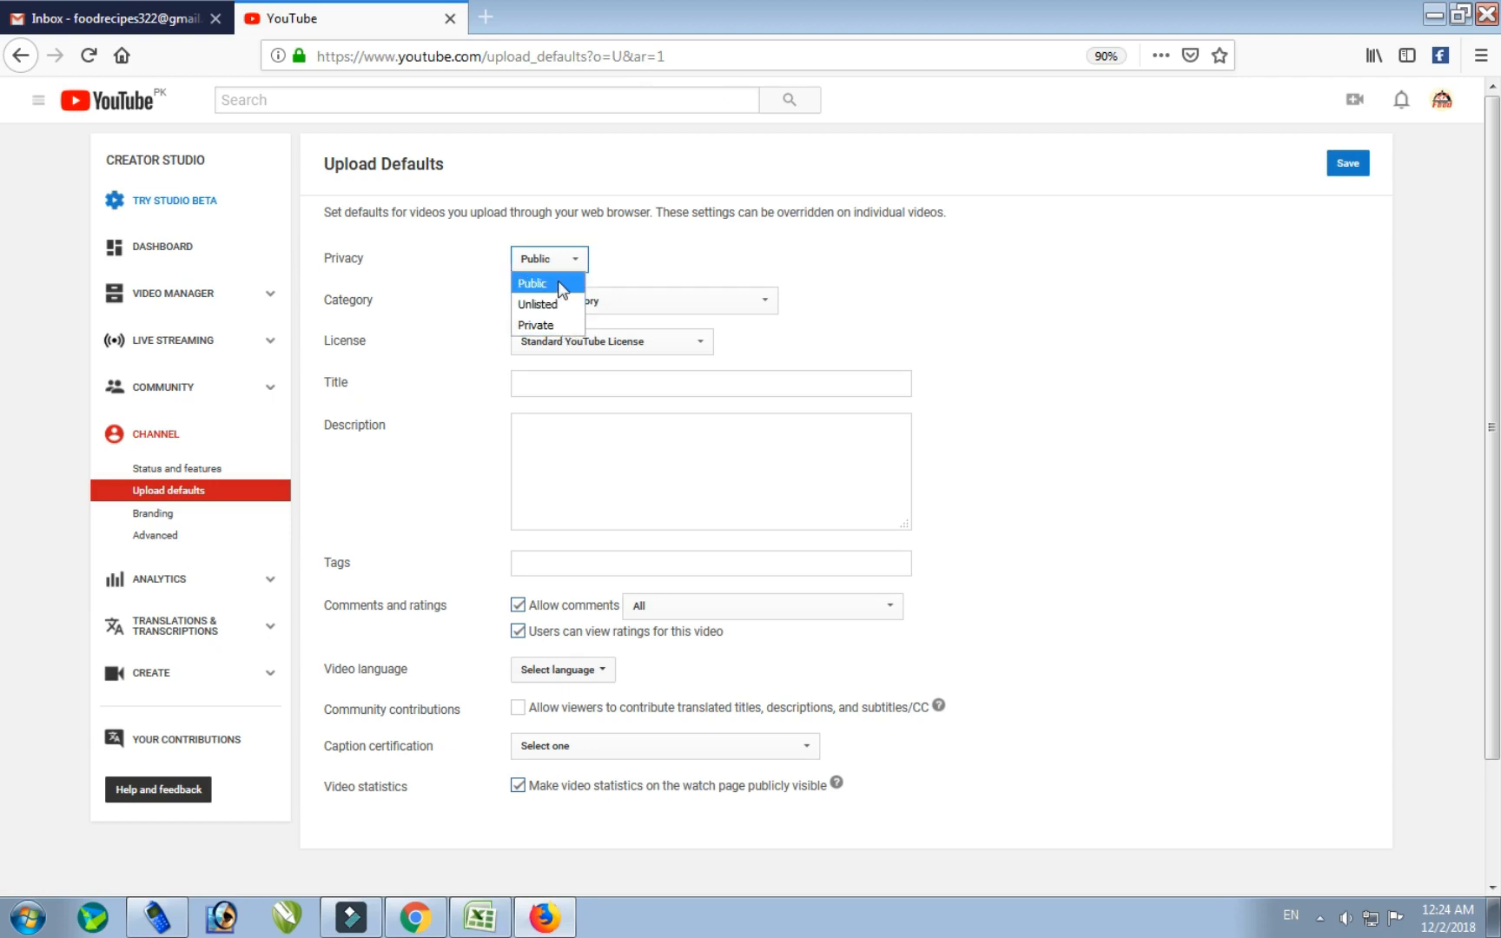
click(560, 286)
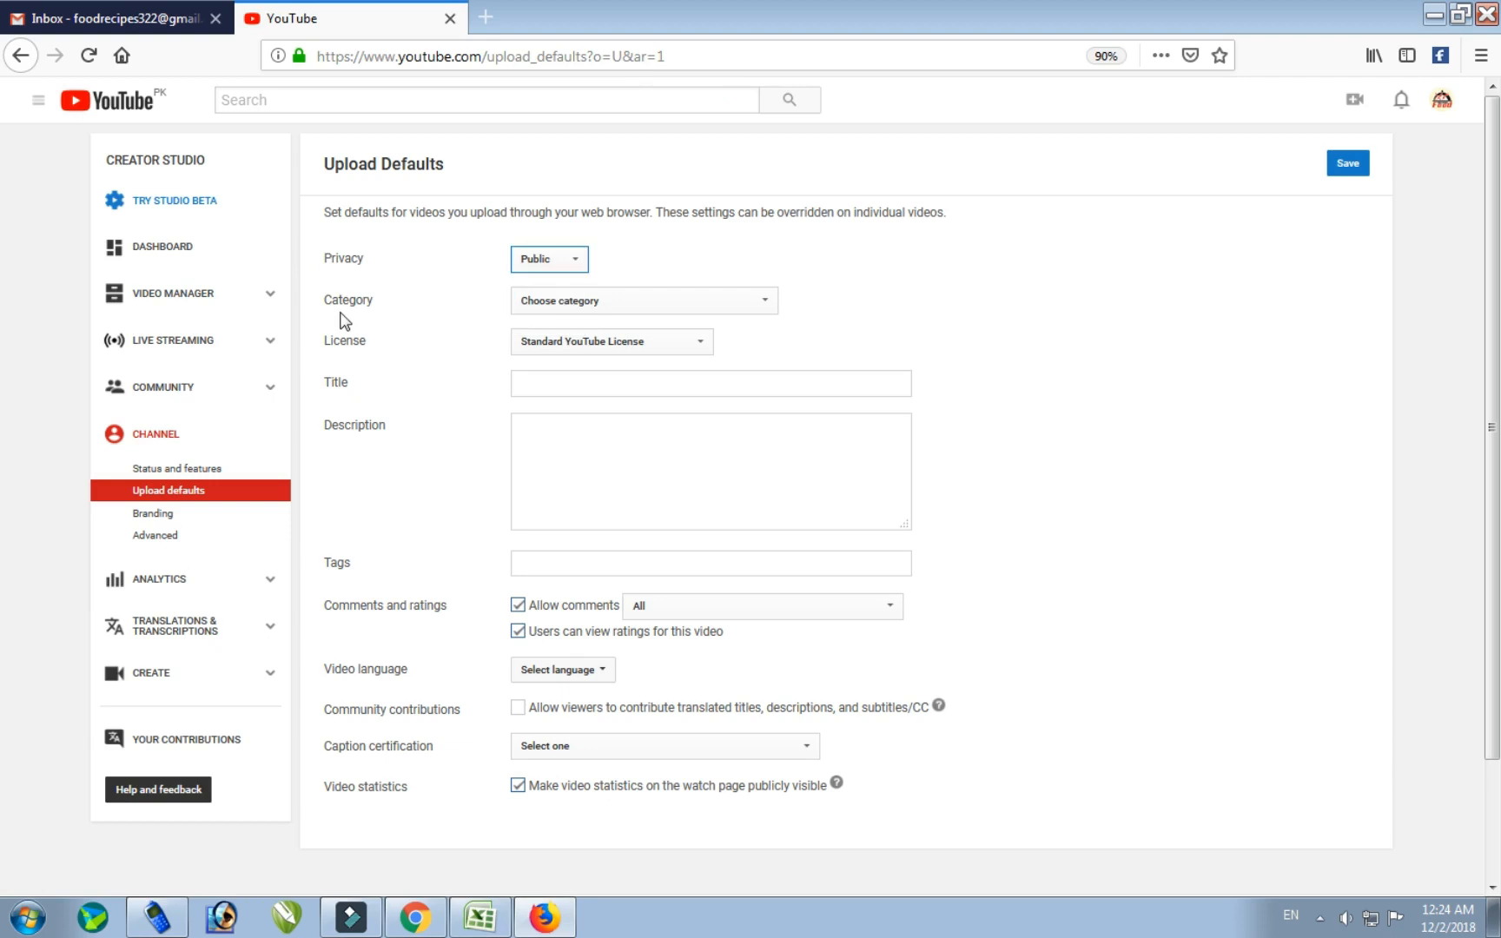
click(639, 301)
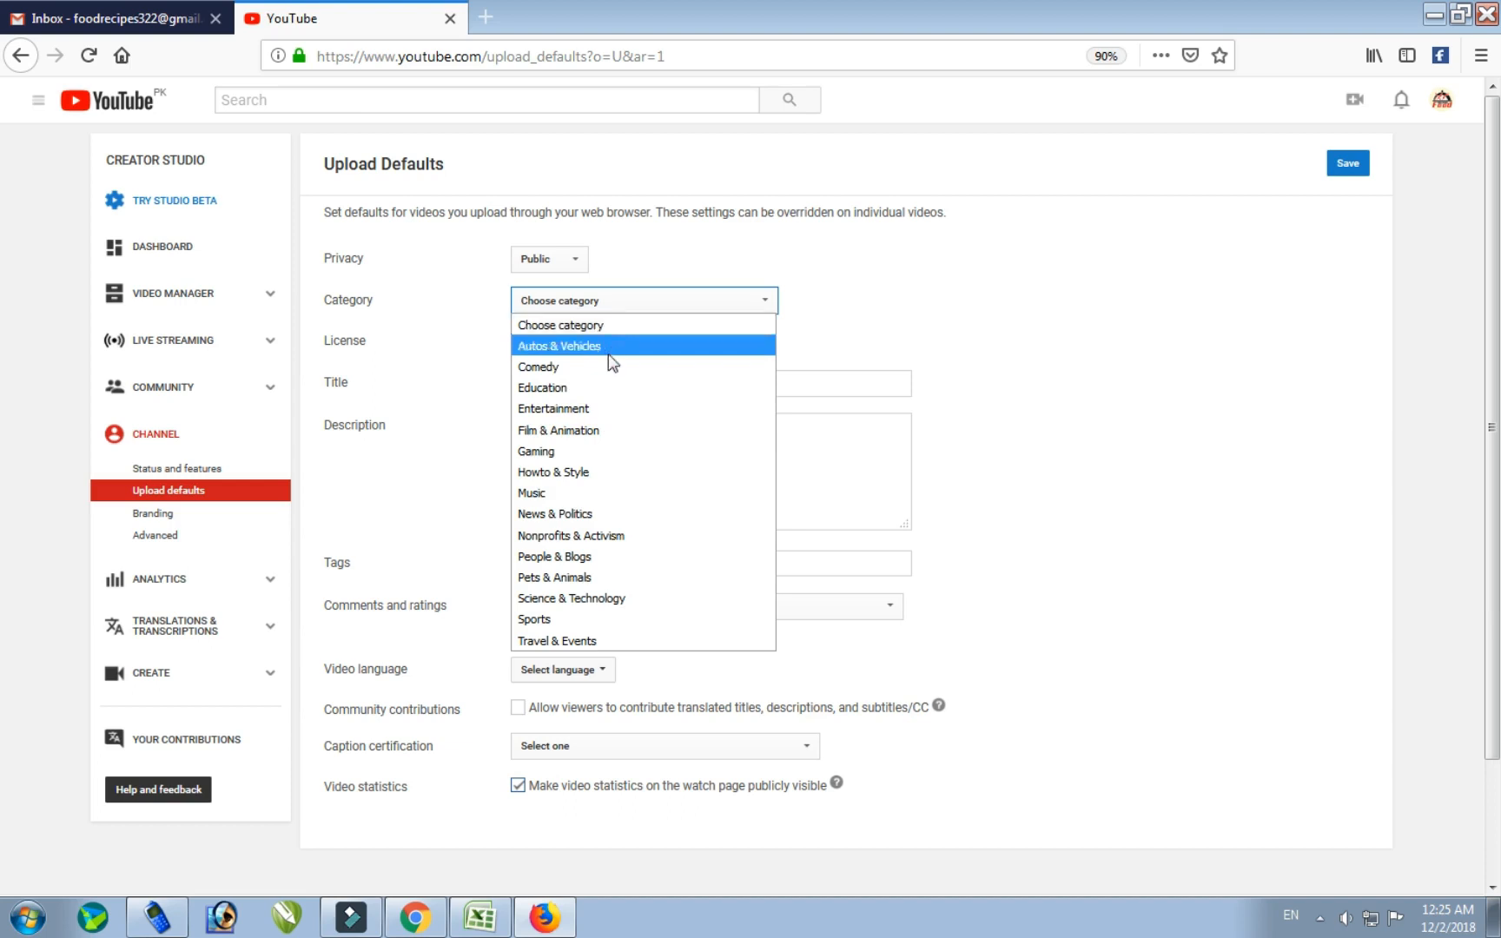
Step: Set the default category to People & Blogs and review the license options, keeping Standard YouTube License
click(622, 558)
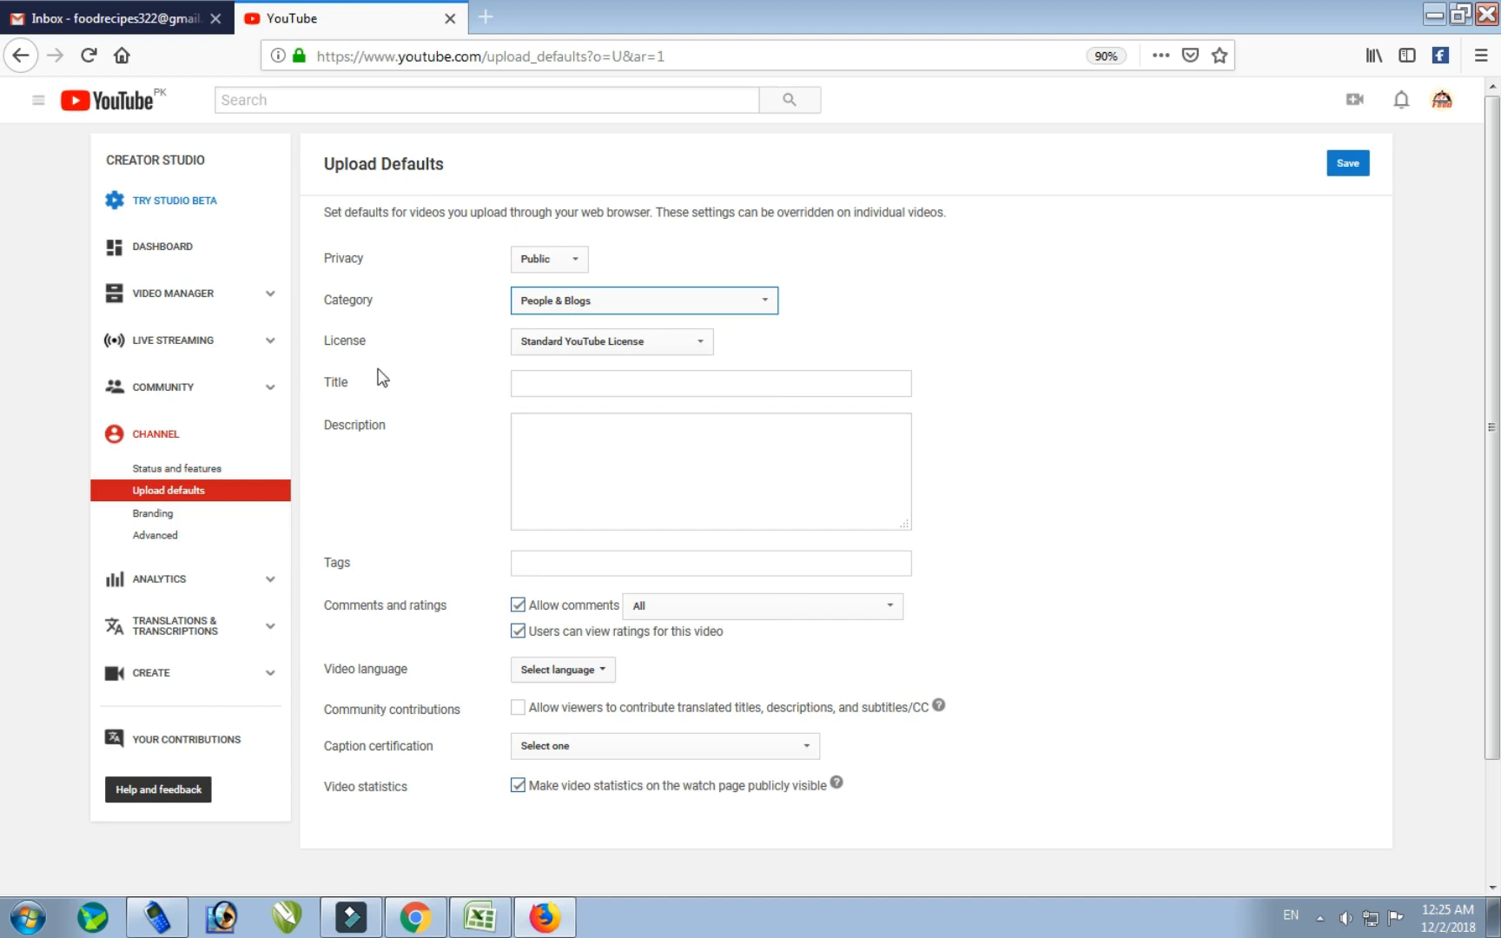
click(641, 341)
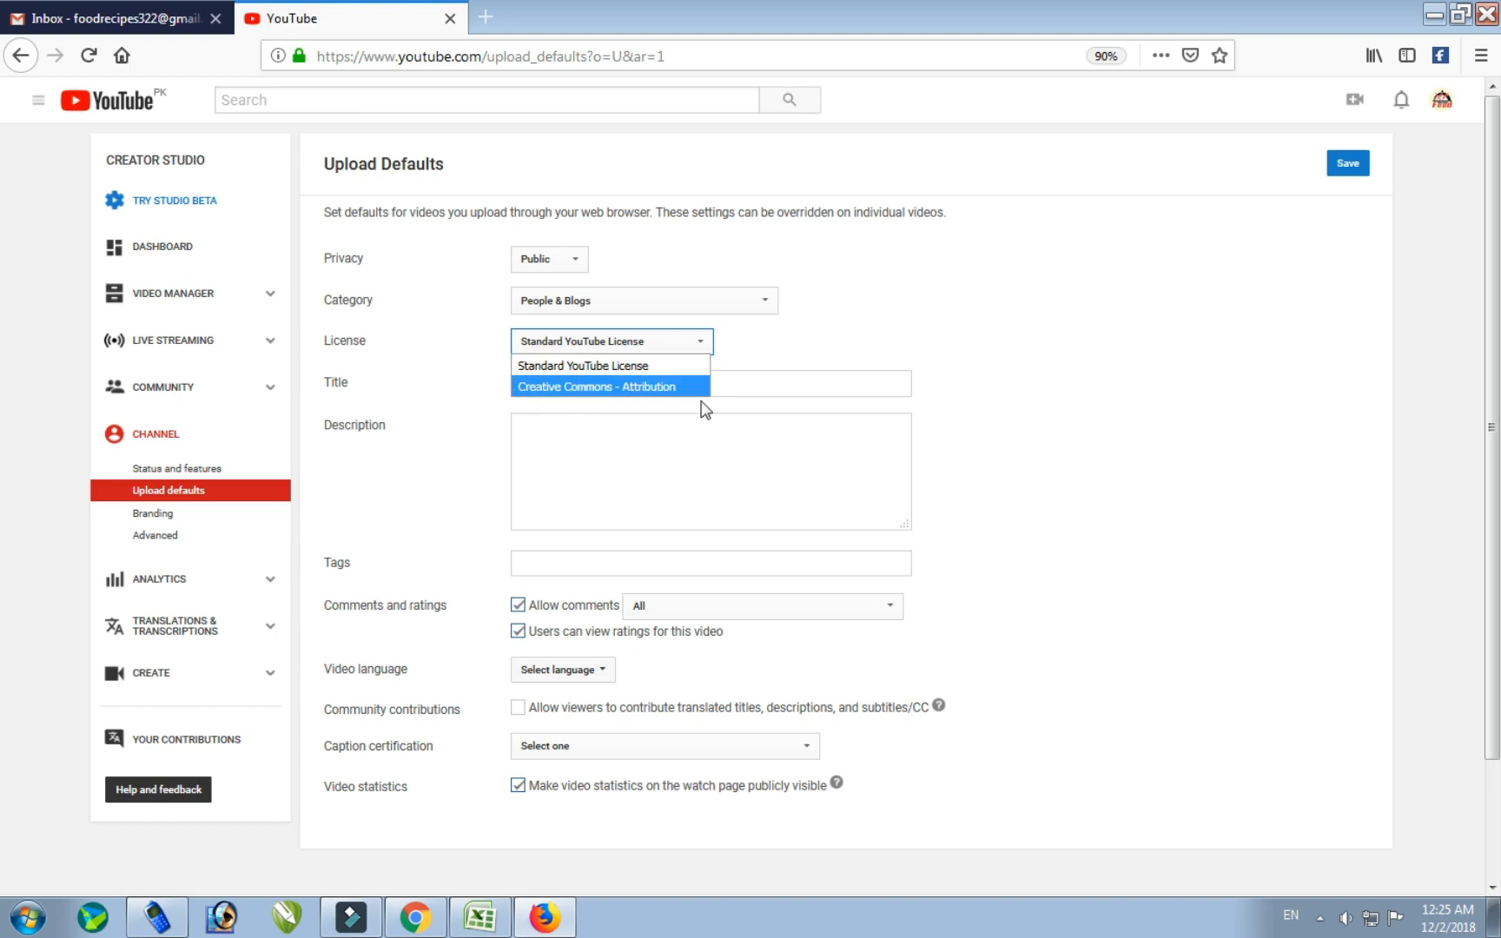
click(476, 453)
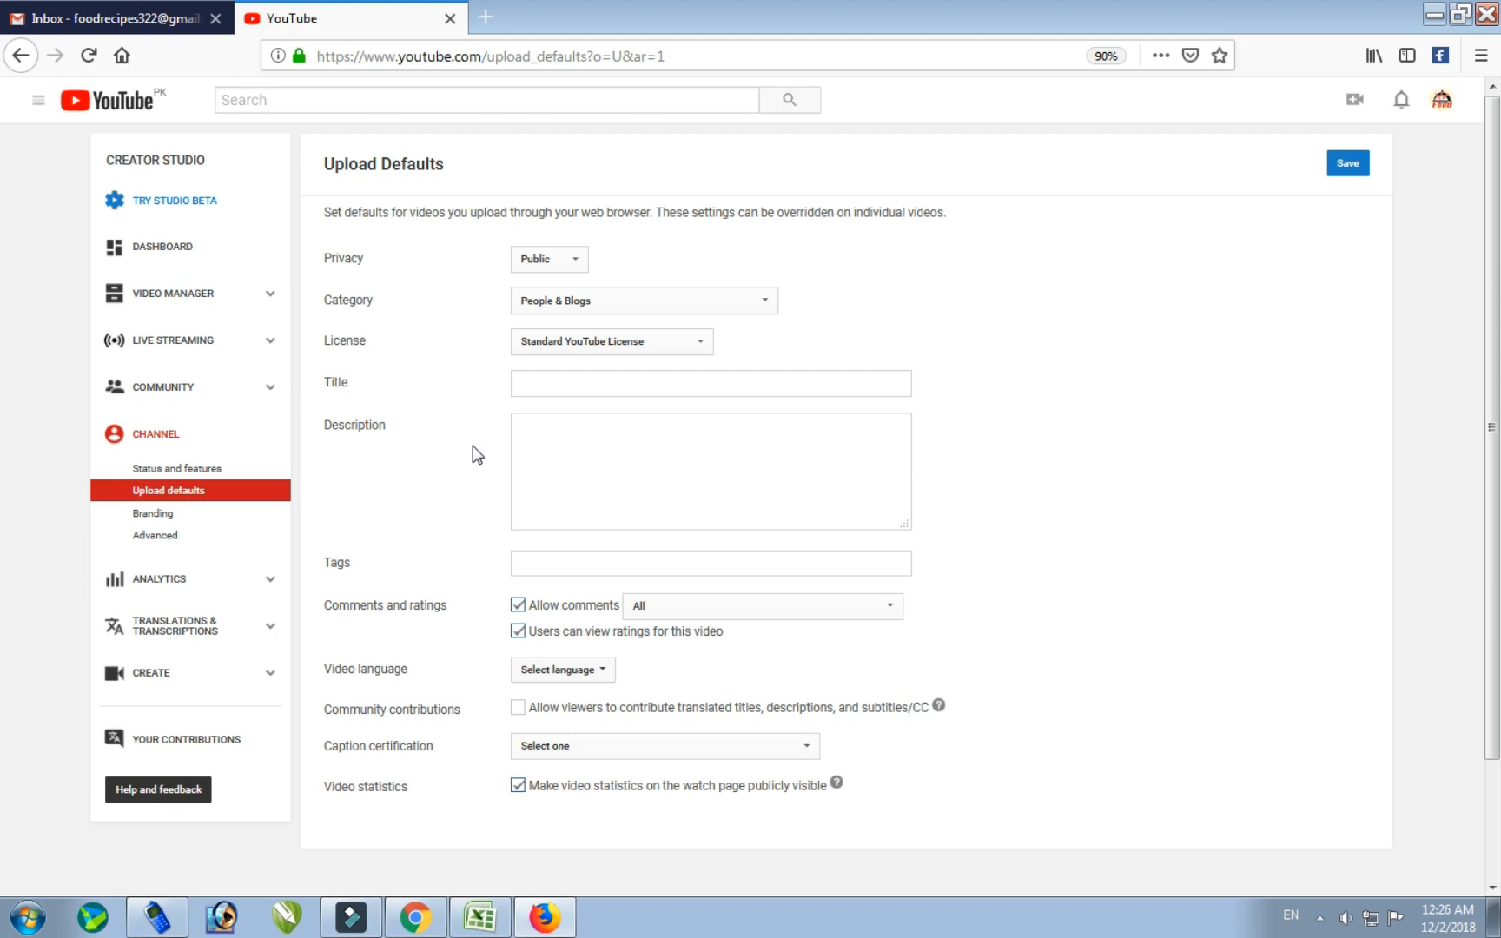
click(639, 346)
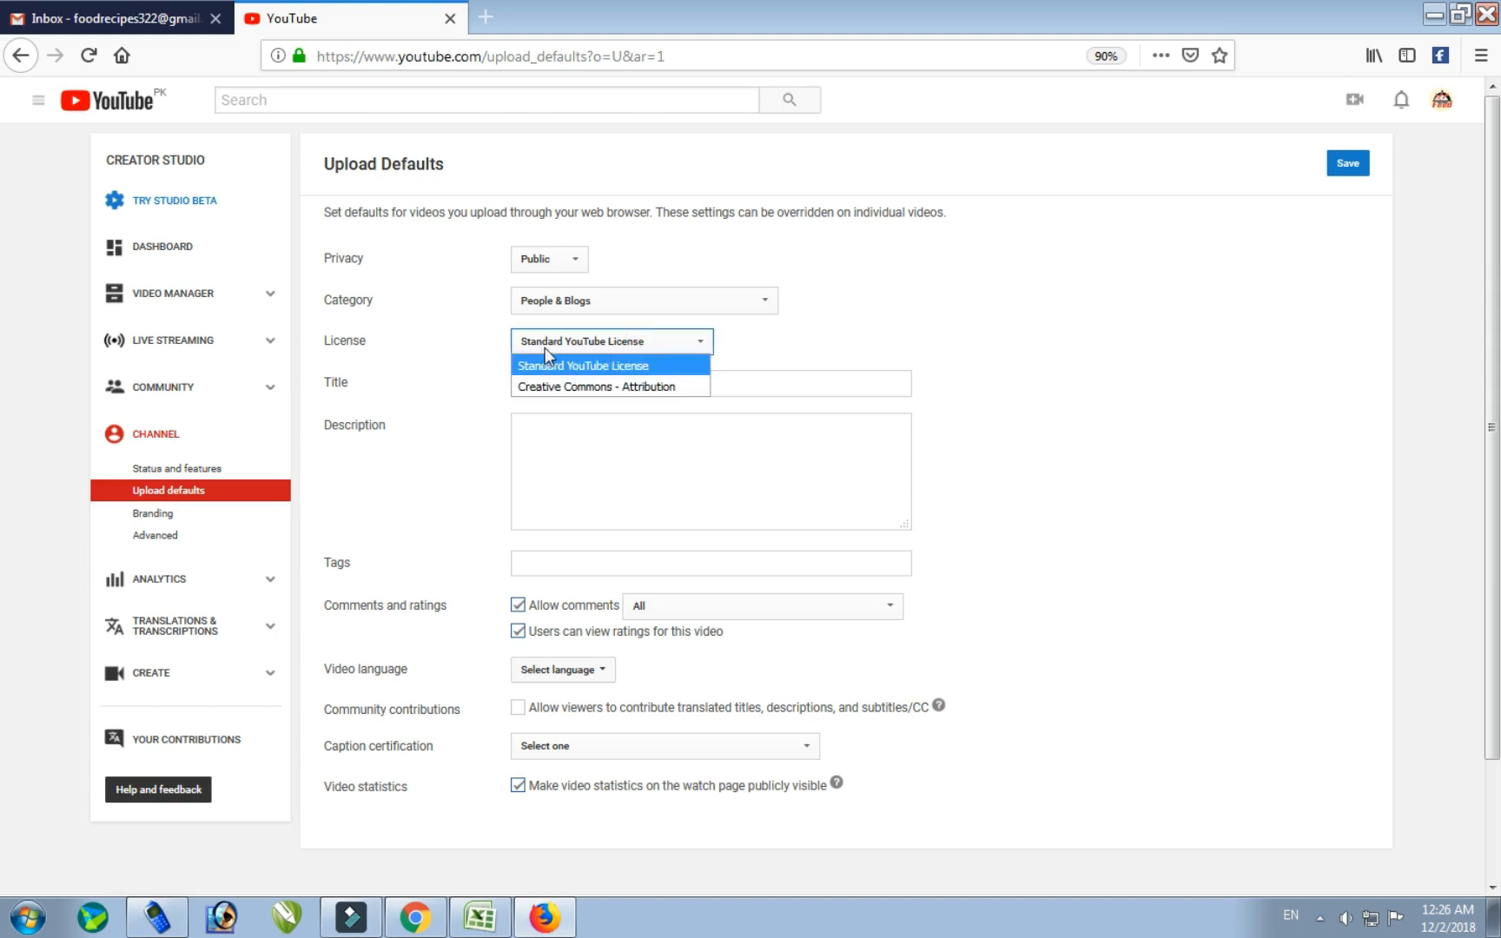
click(629, 338)
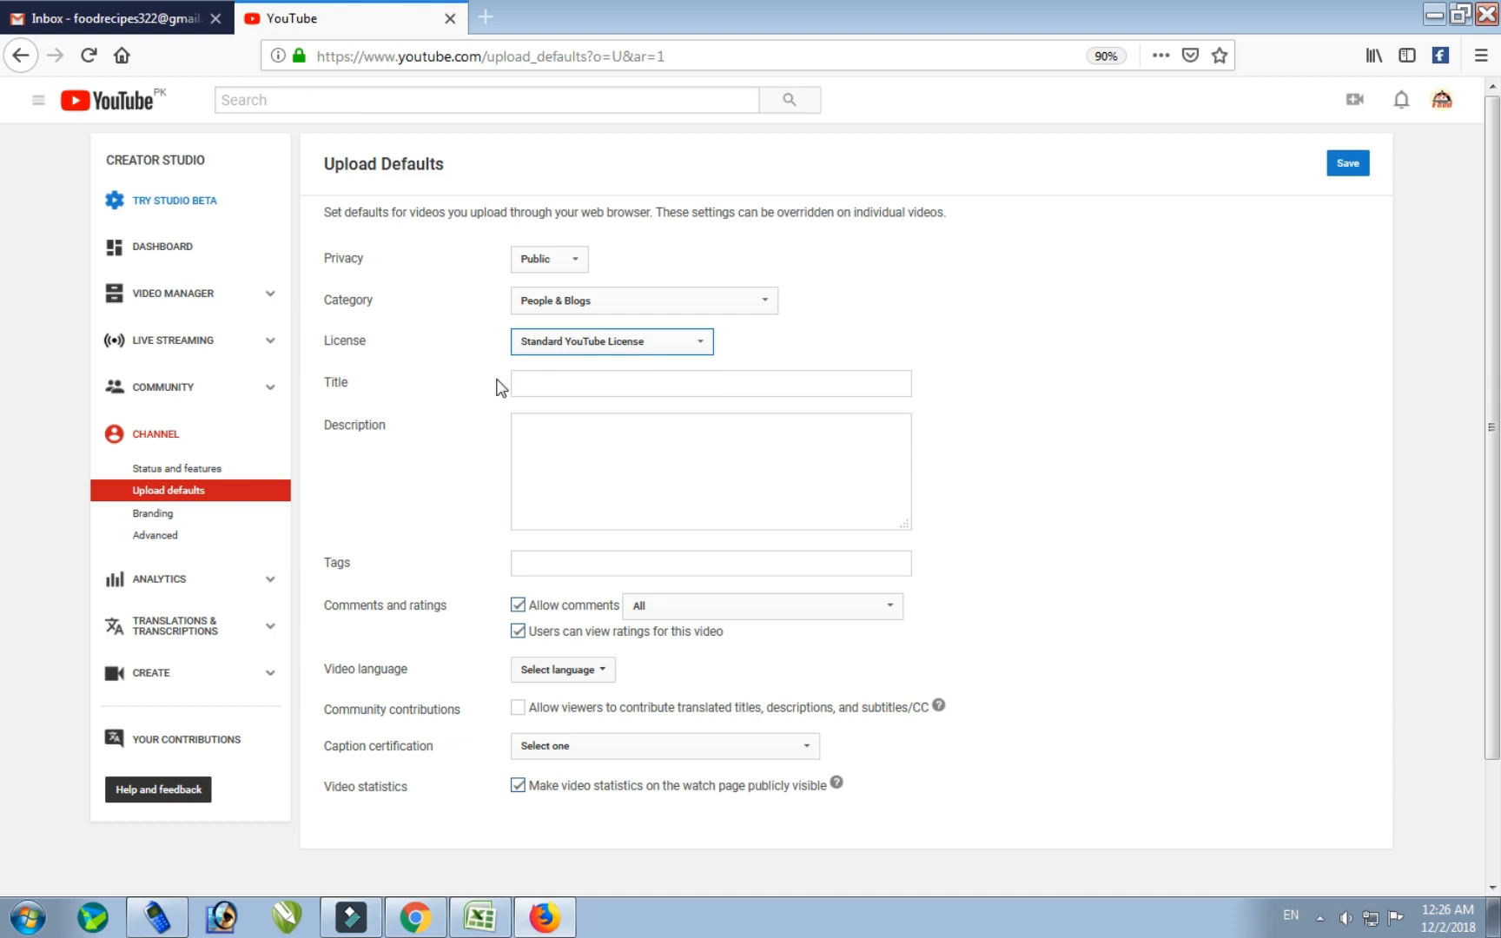
Step: Switch the license to Creative Commons - Attribution, then back to Standard YouTube License
click(667, 344)
click(622, 383)
click(561, 344)
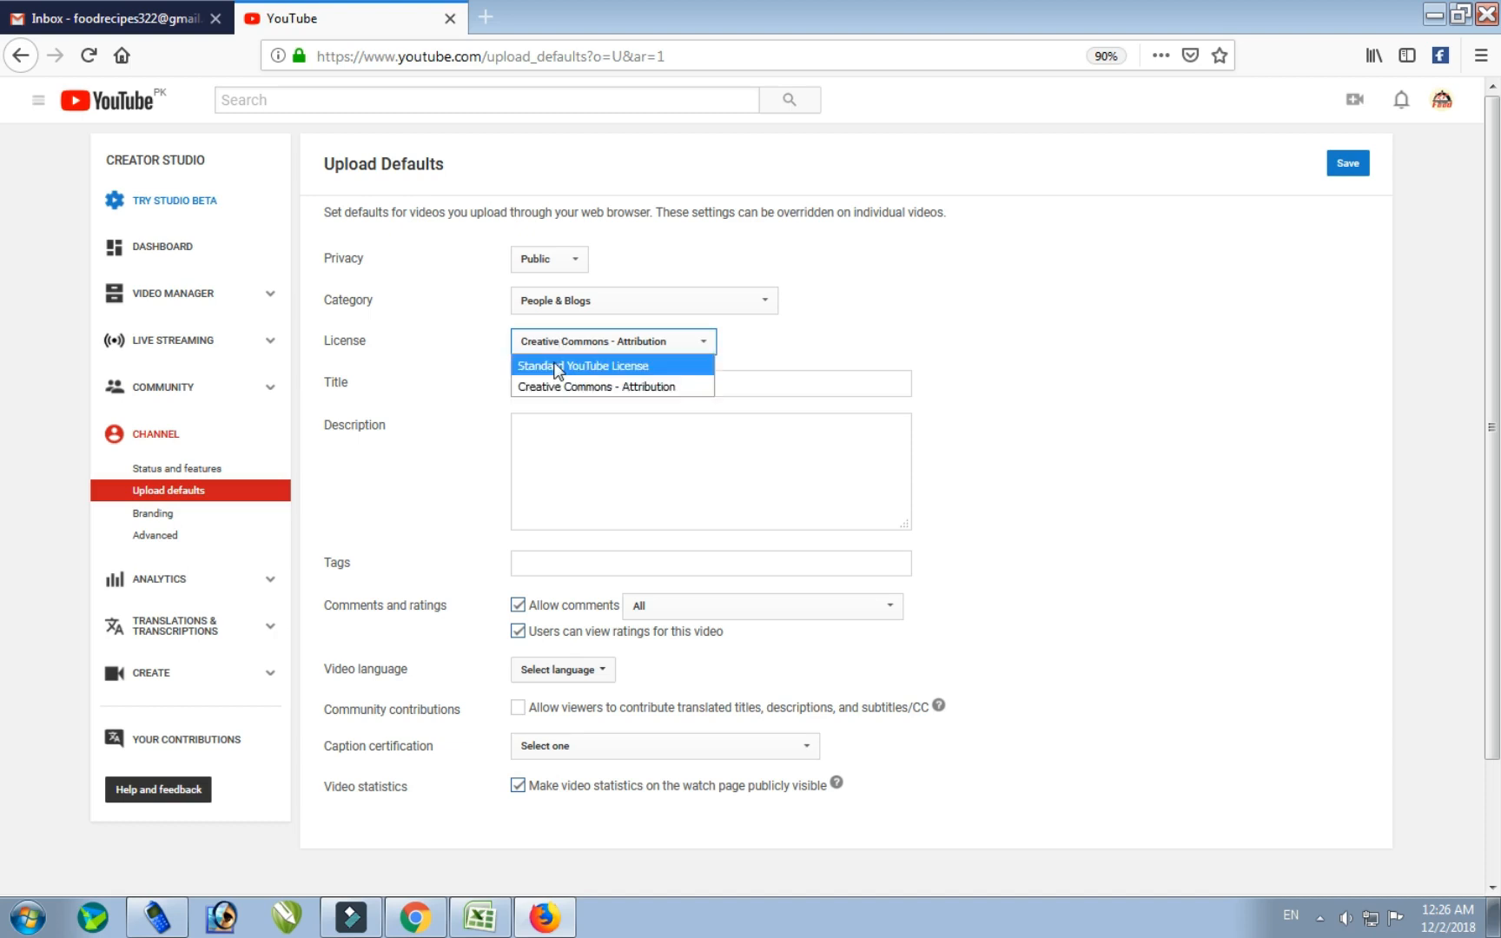
click(557, 366)
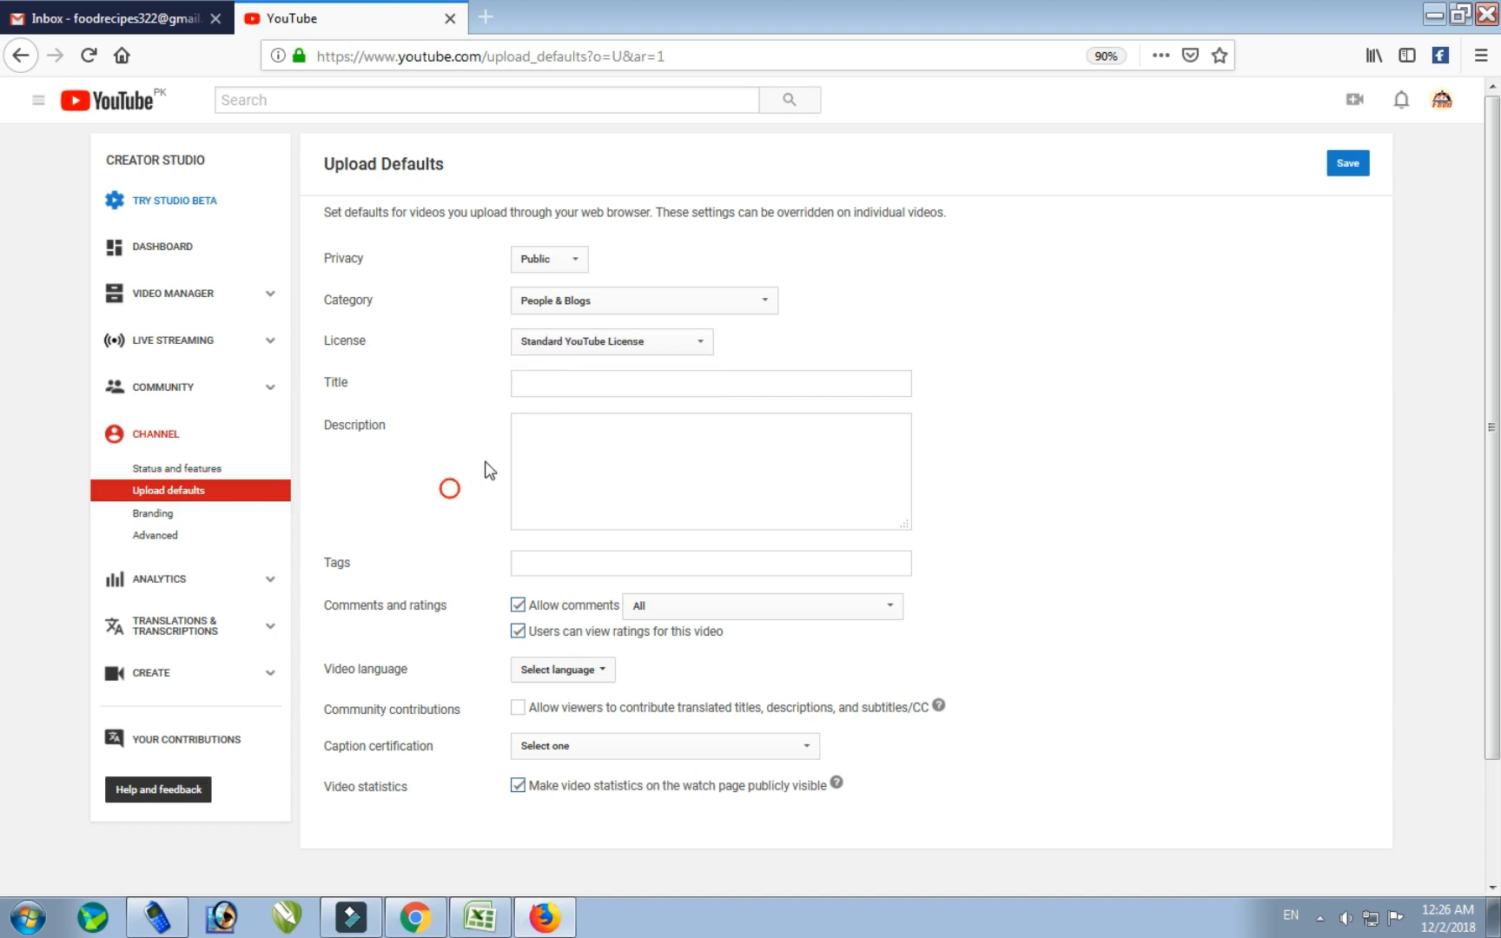
Step: Enter 'Food Recipes' as the default upload title
click(560, 377)
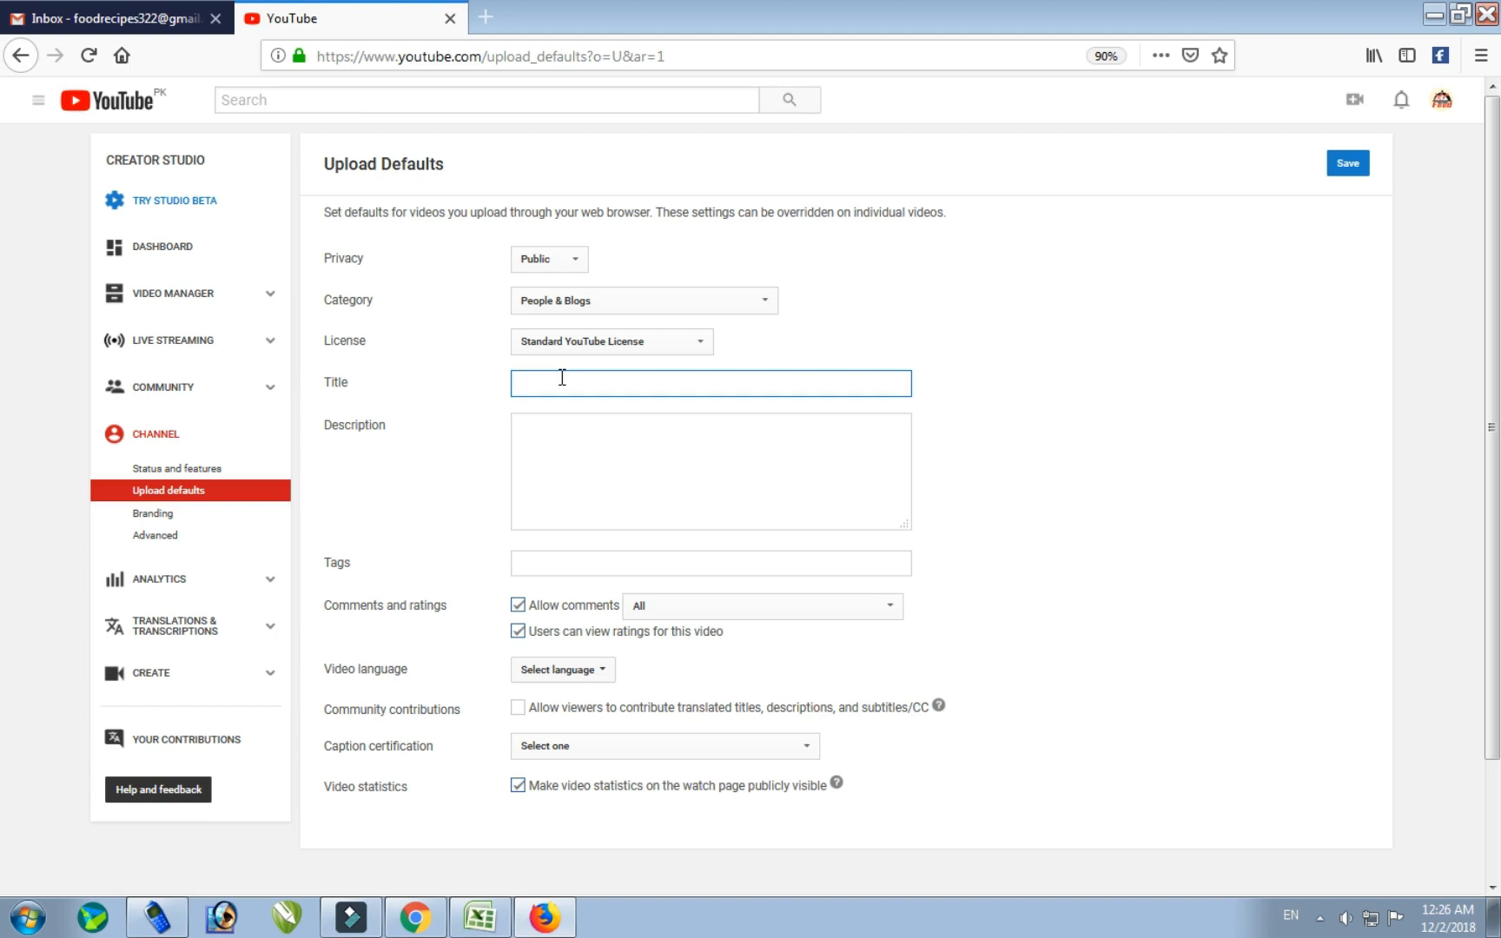
text(Food)
text(Recipes)
click(523, 385)
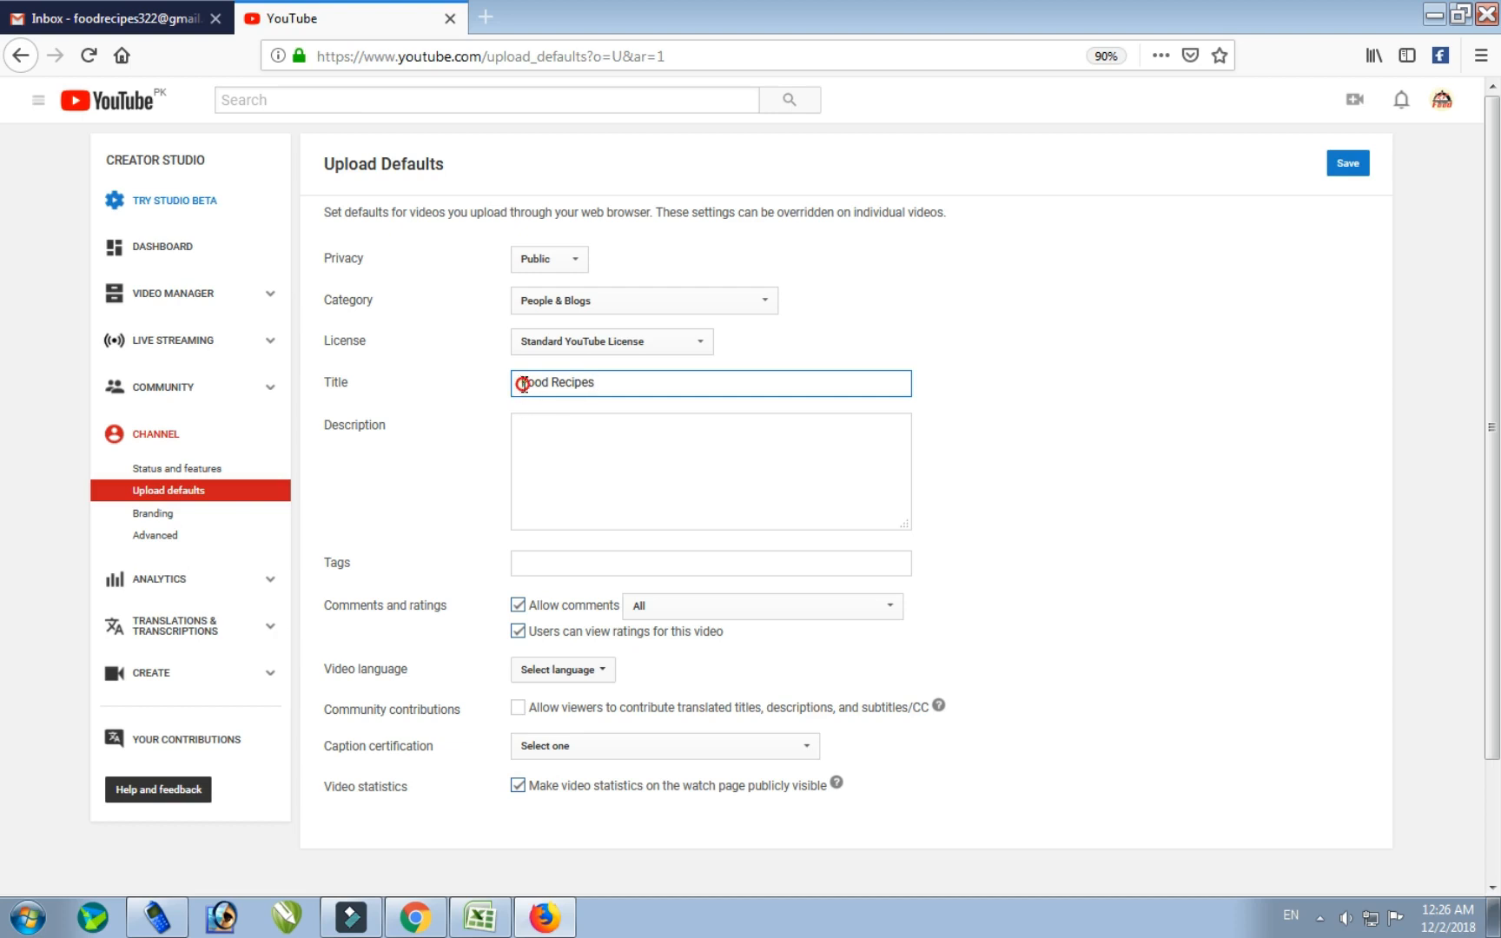
click(631, 385)
click(600, 459)
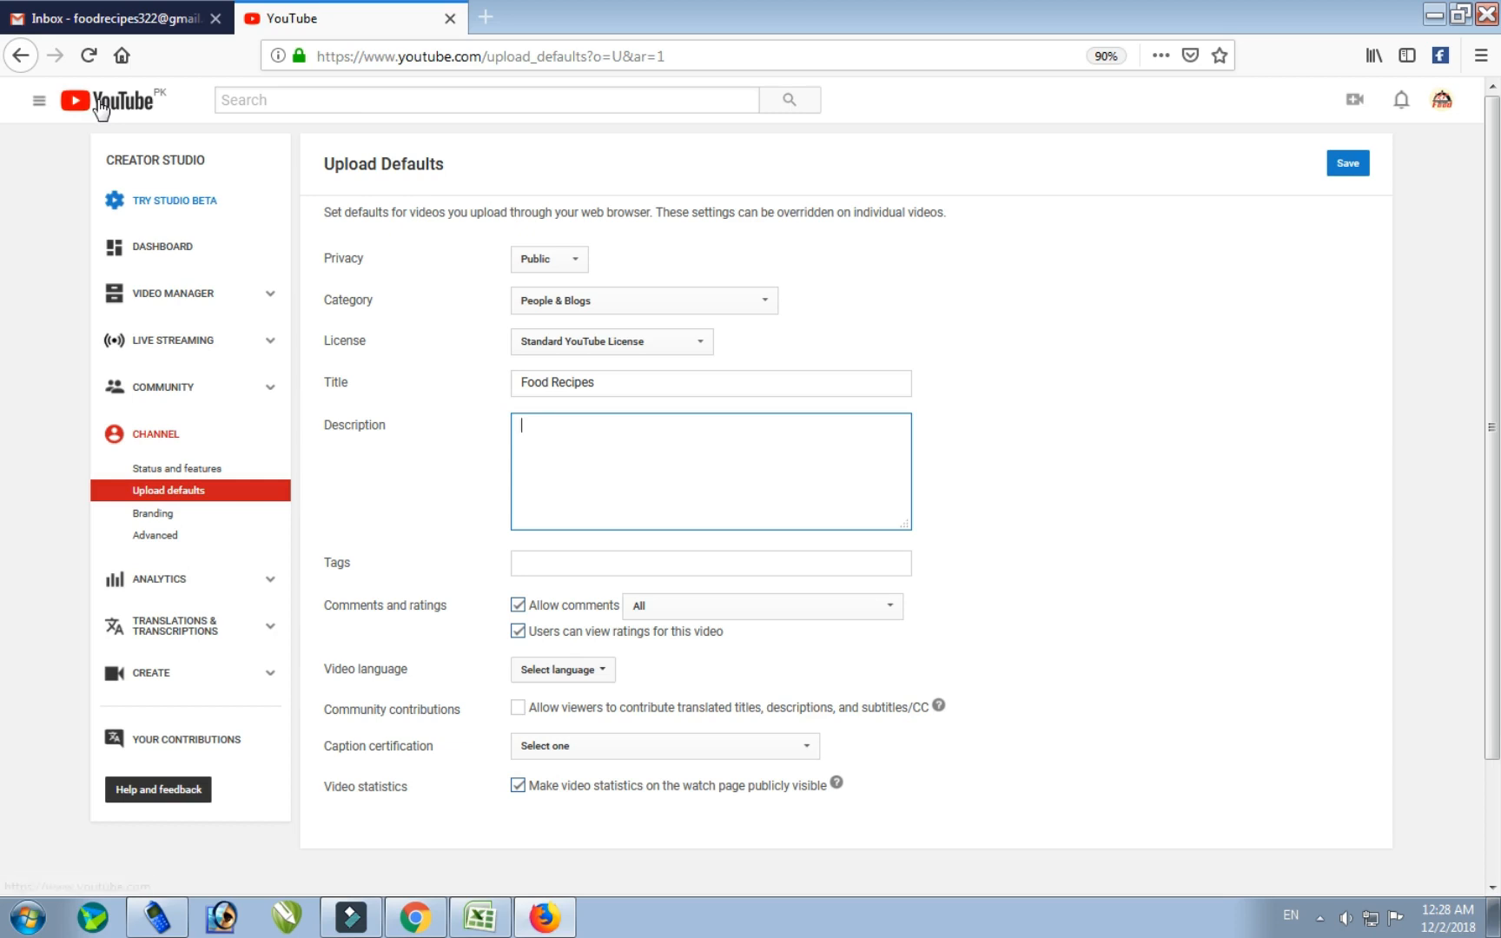
click(168, 120)
Step: Open the YouTube home page in a new tab and play the Coke Studio Balaghal Ula Be Kamalihi video
right_click(167, 120)
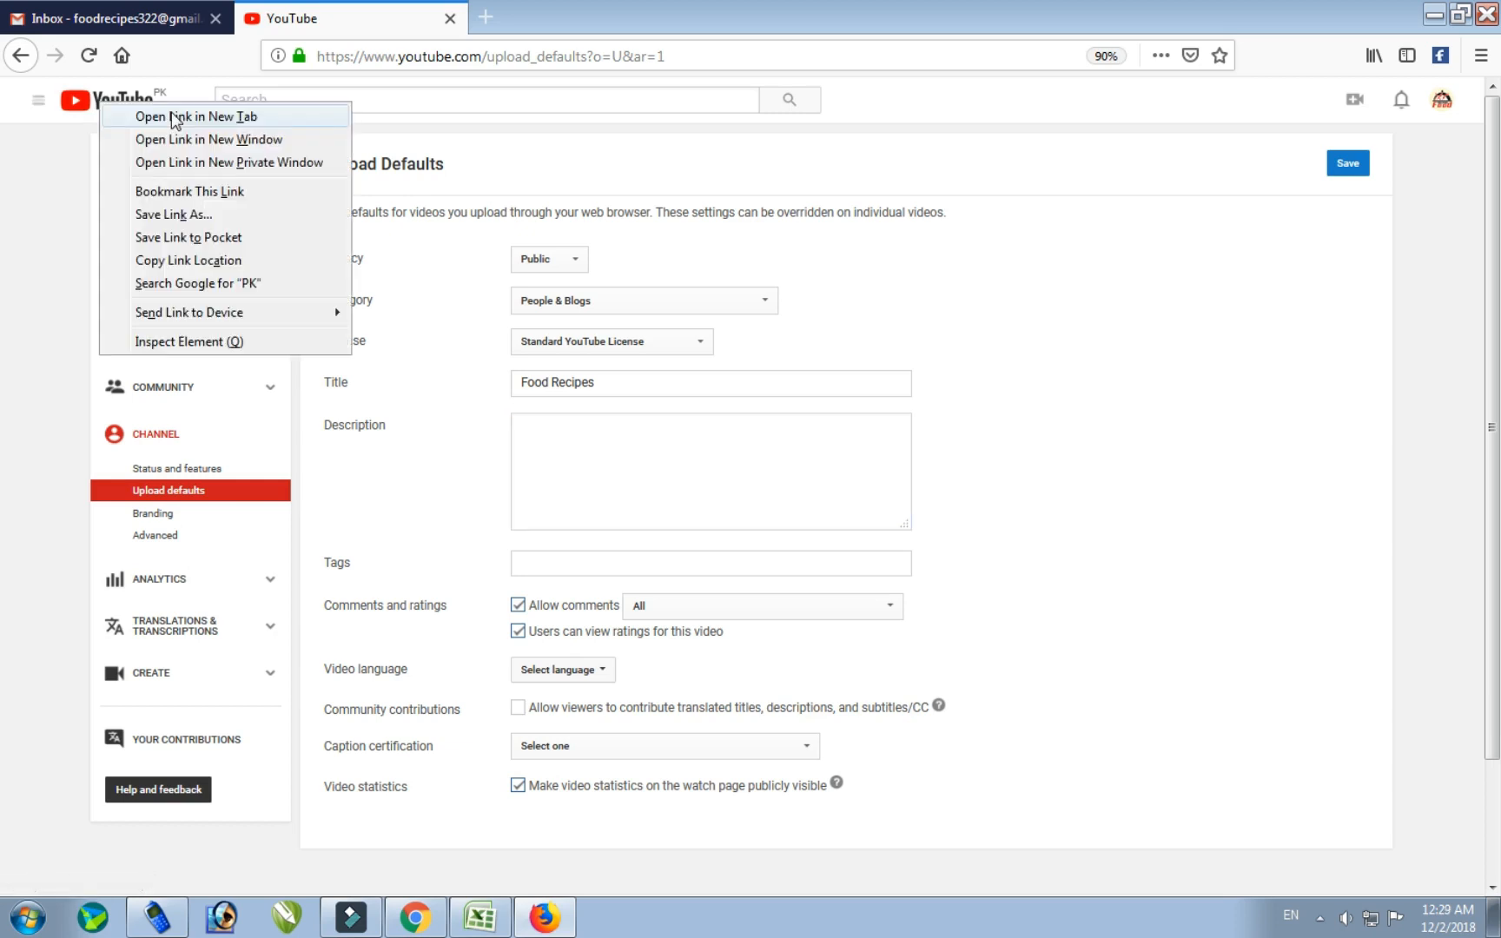
key(t)
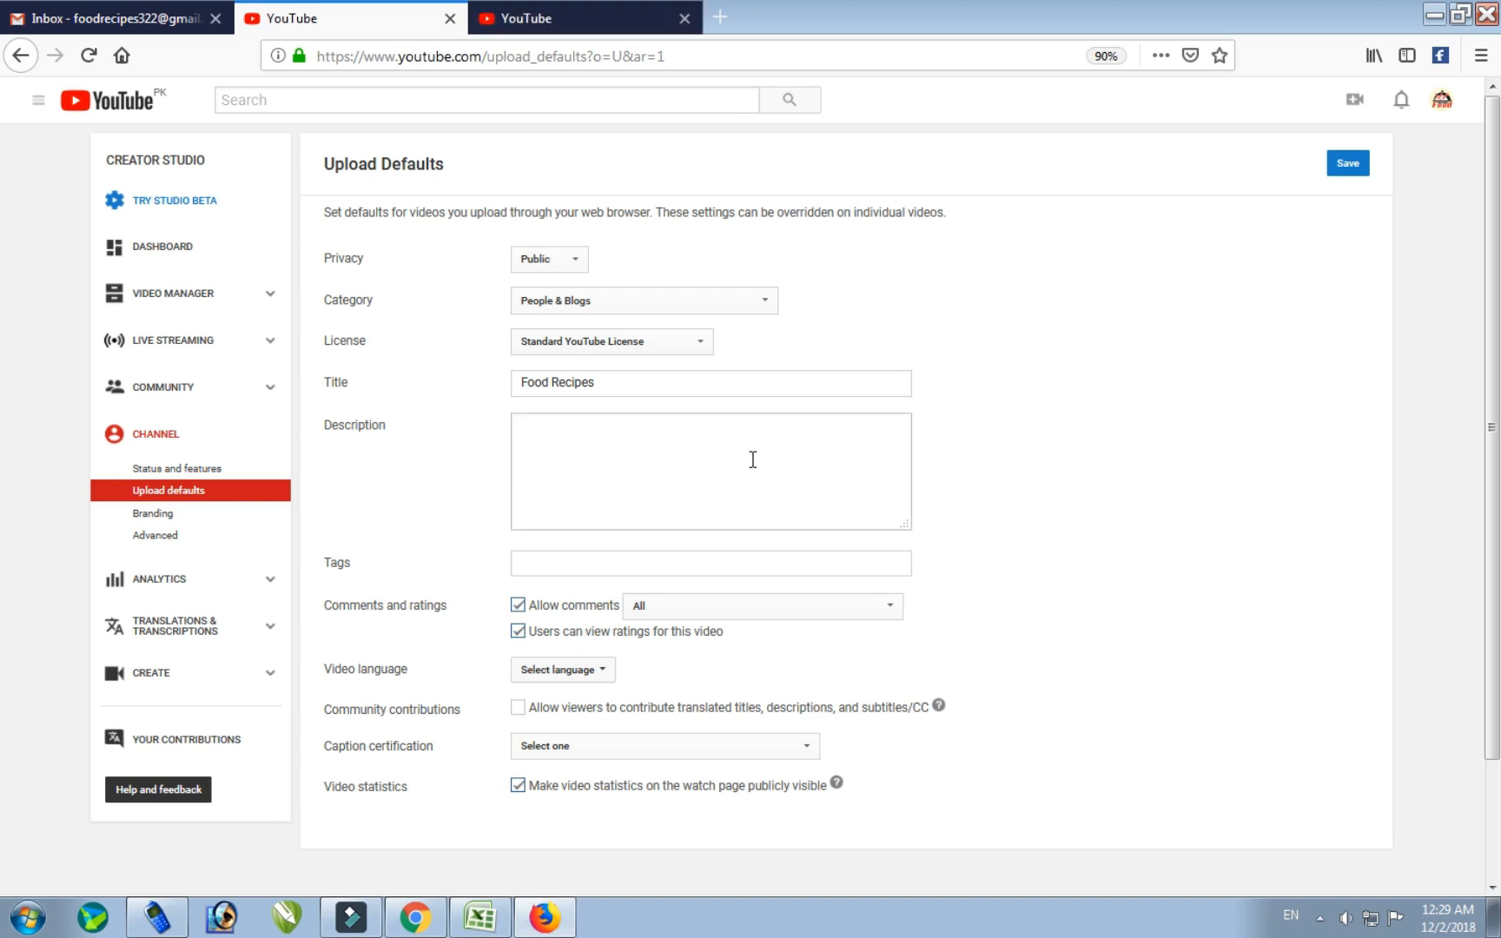
click(562, 7)
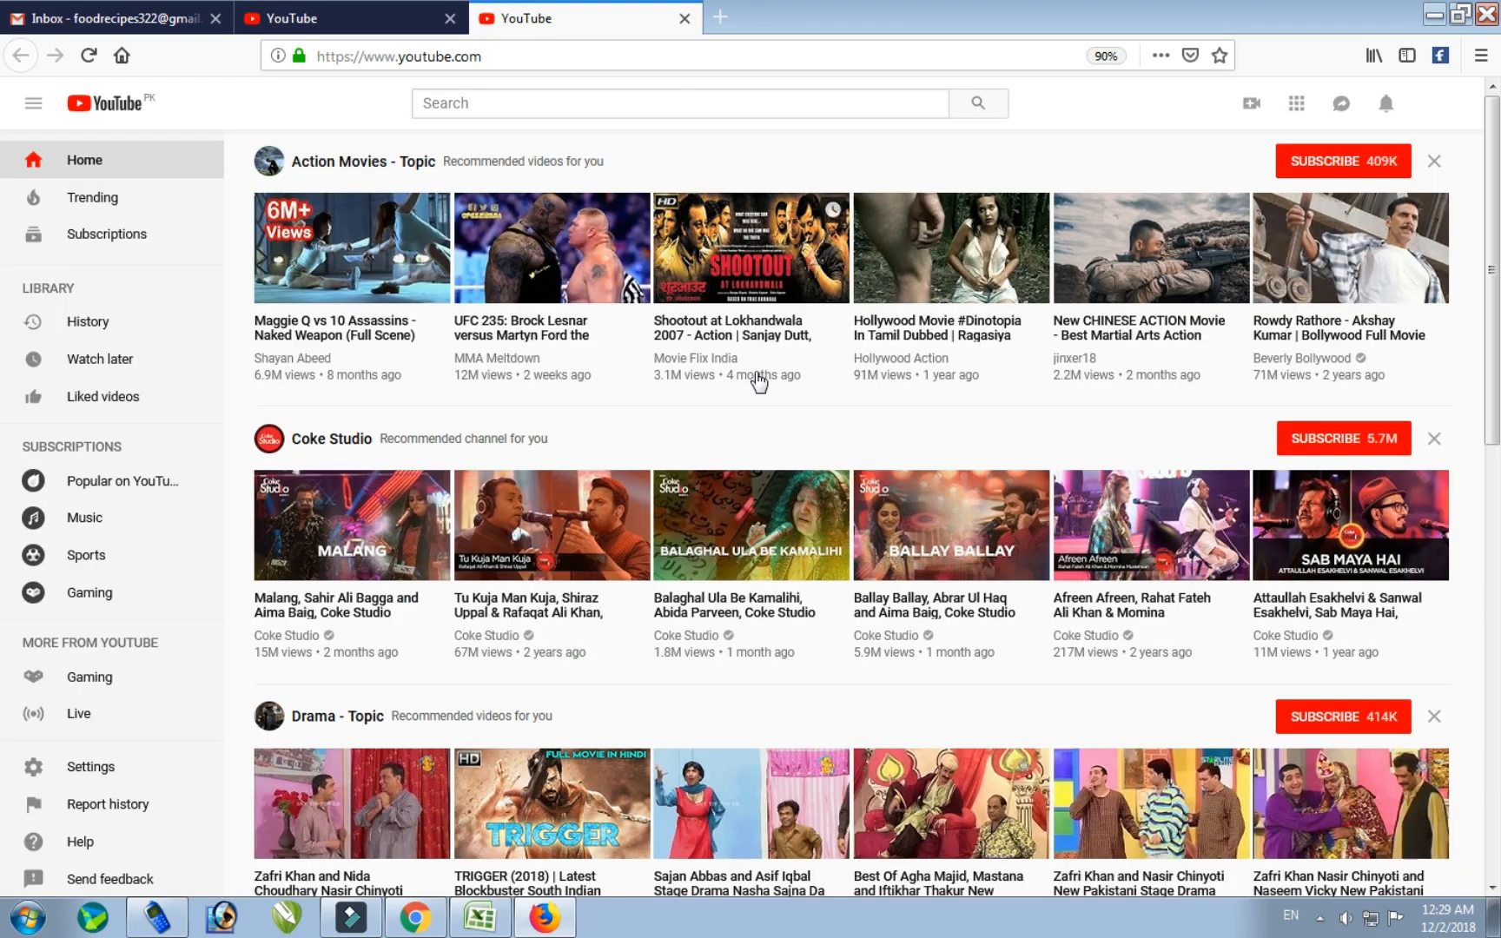
scroll(756, 382, down, 3)
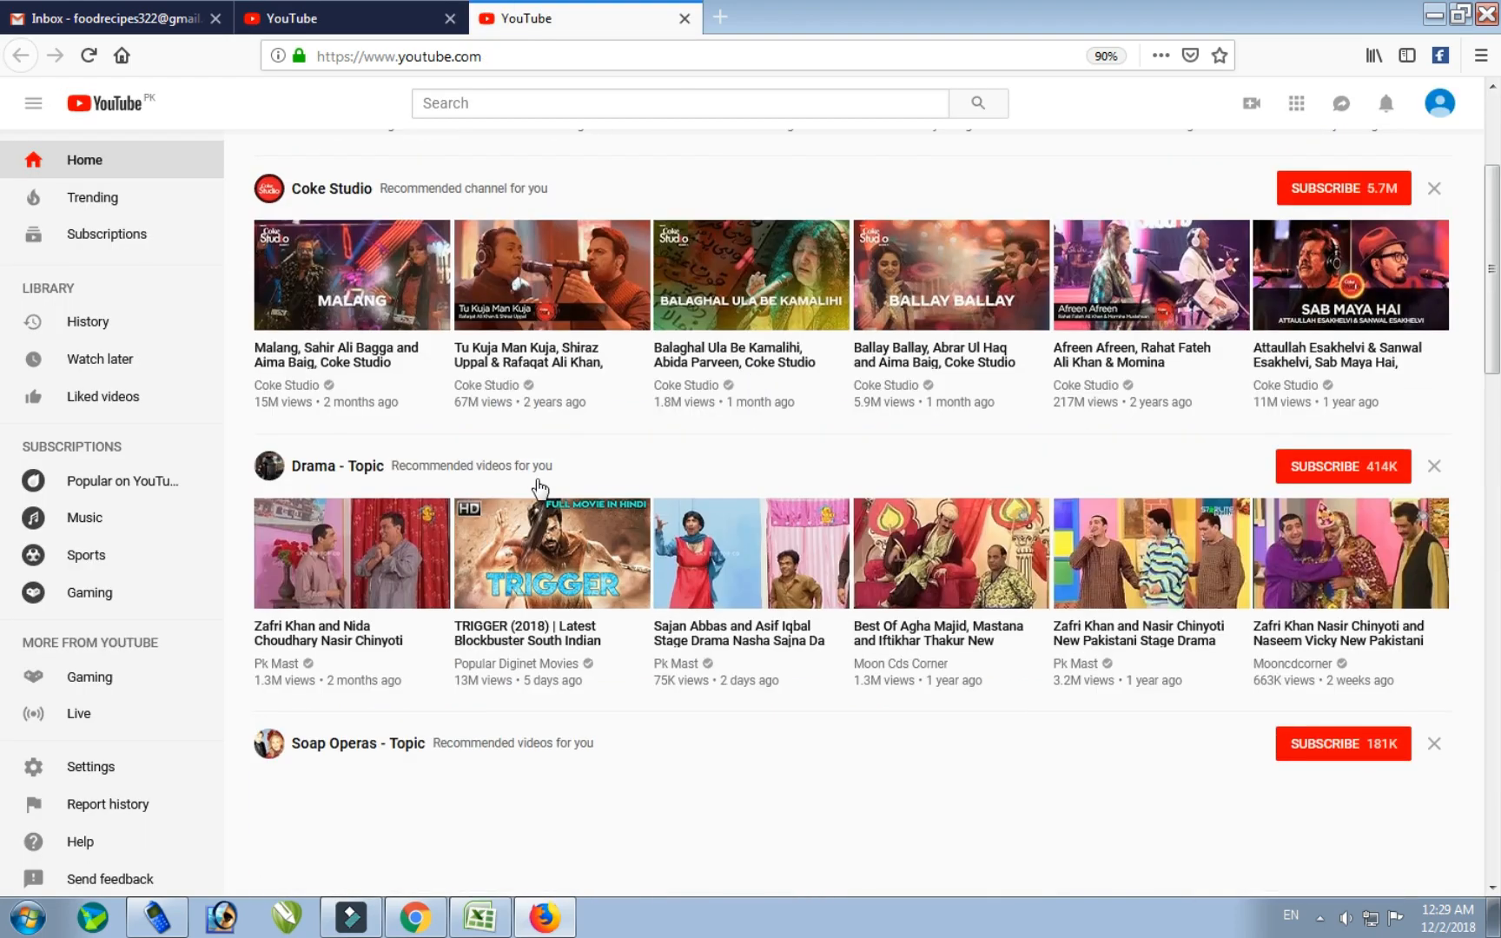
scroll(609, 522, up, 1)
click(678, 454)
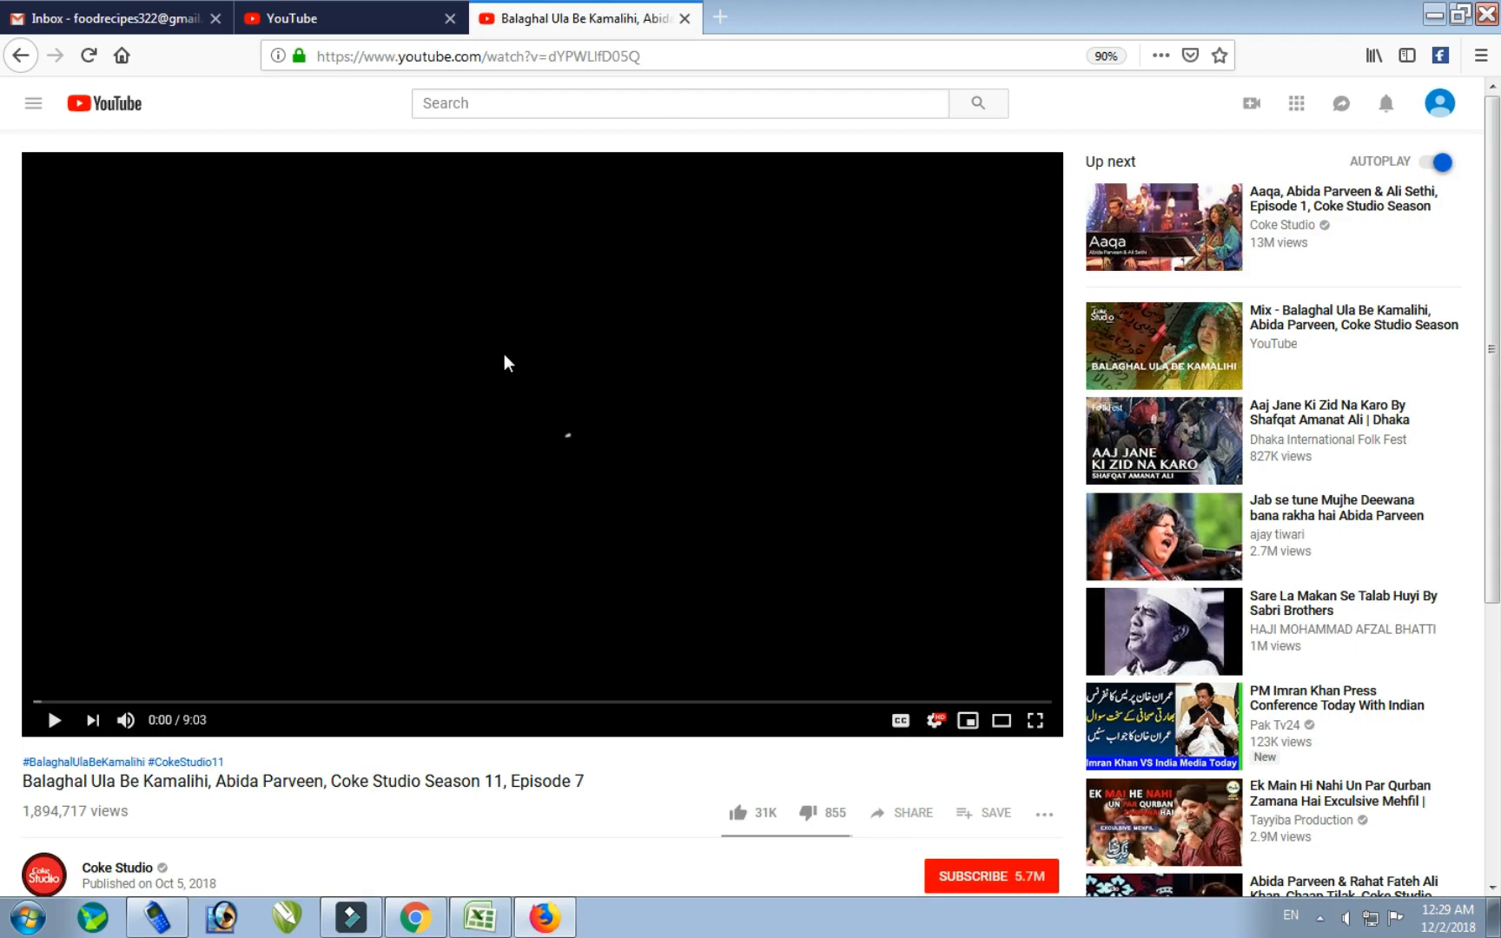
Step: Expand and read the video's full description, then return to the Creator Studio tab
scroll(504, 356, down, 2)
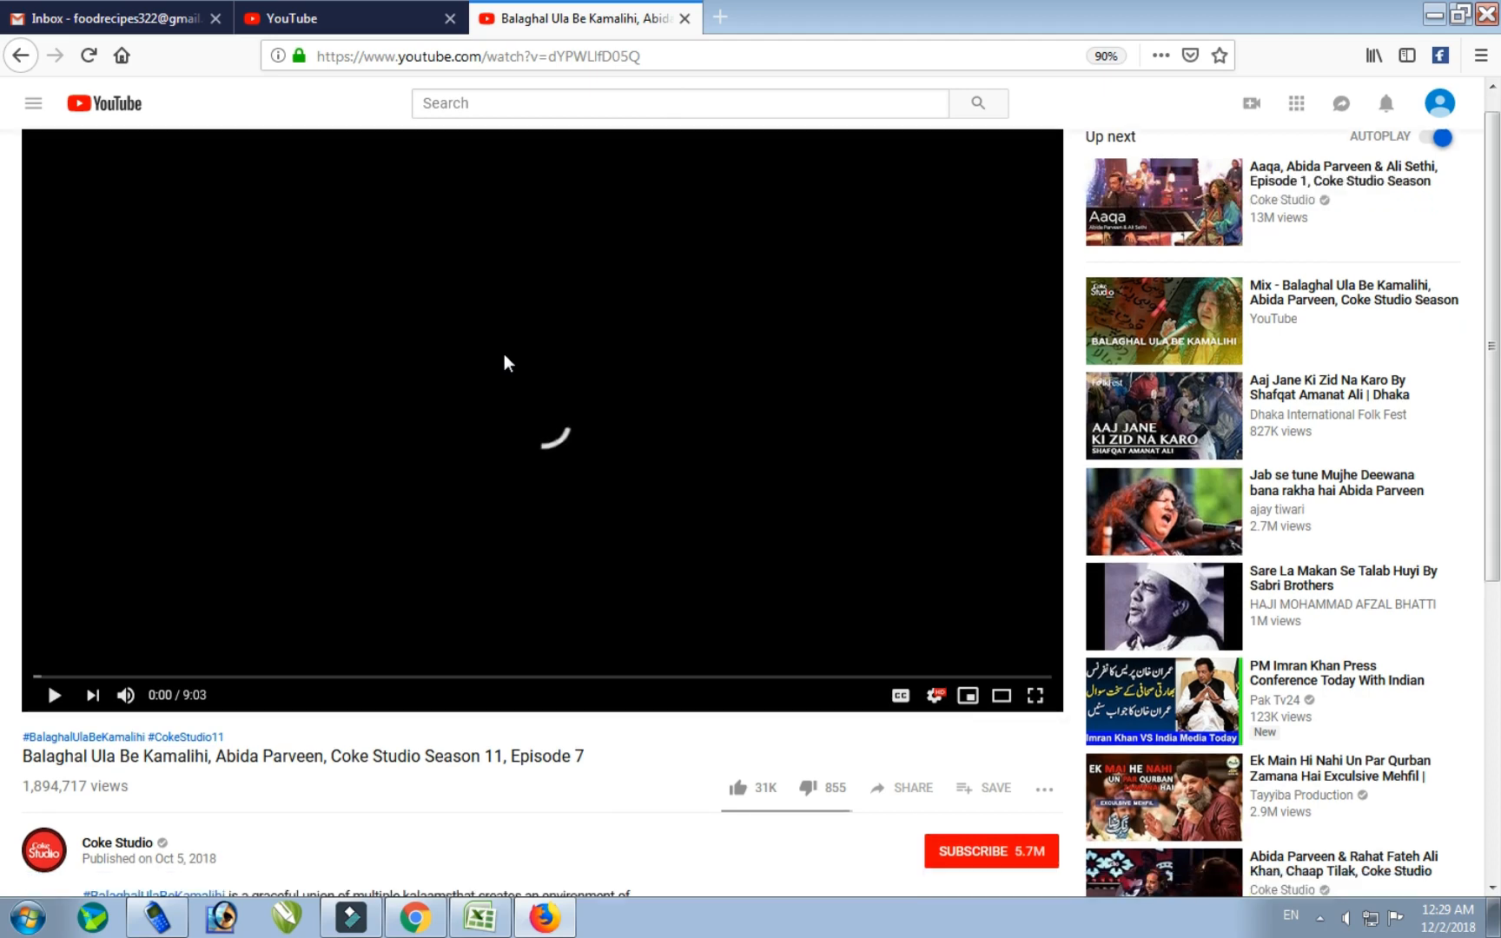
scroll(475, 684, down, 1)
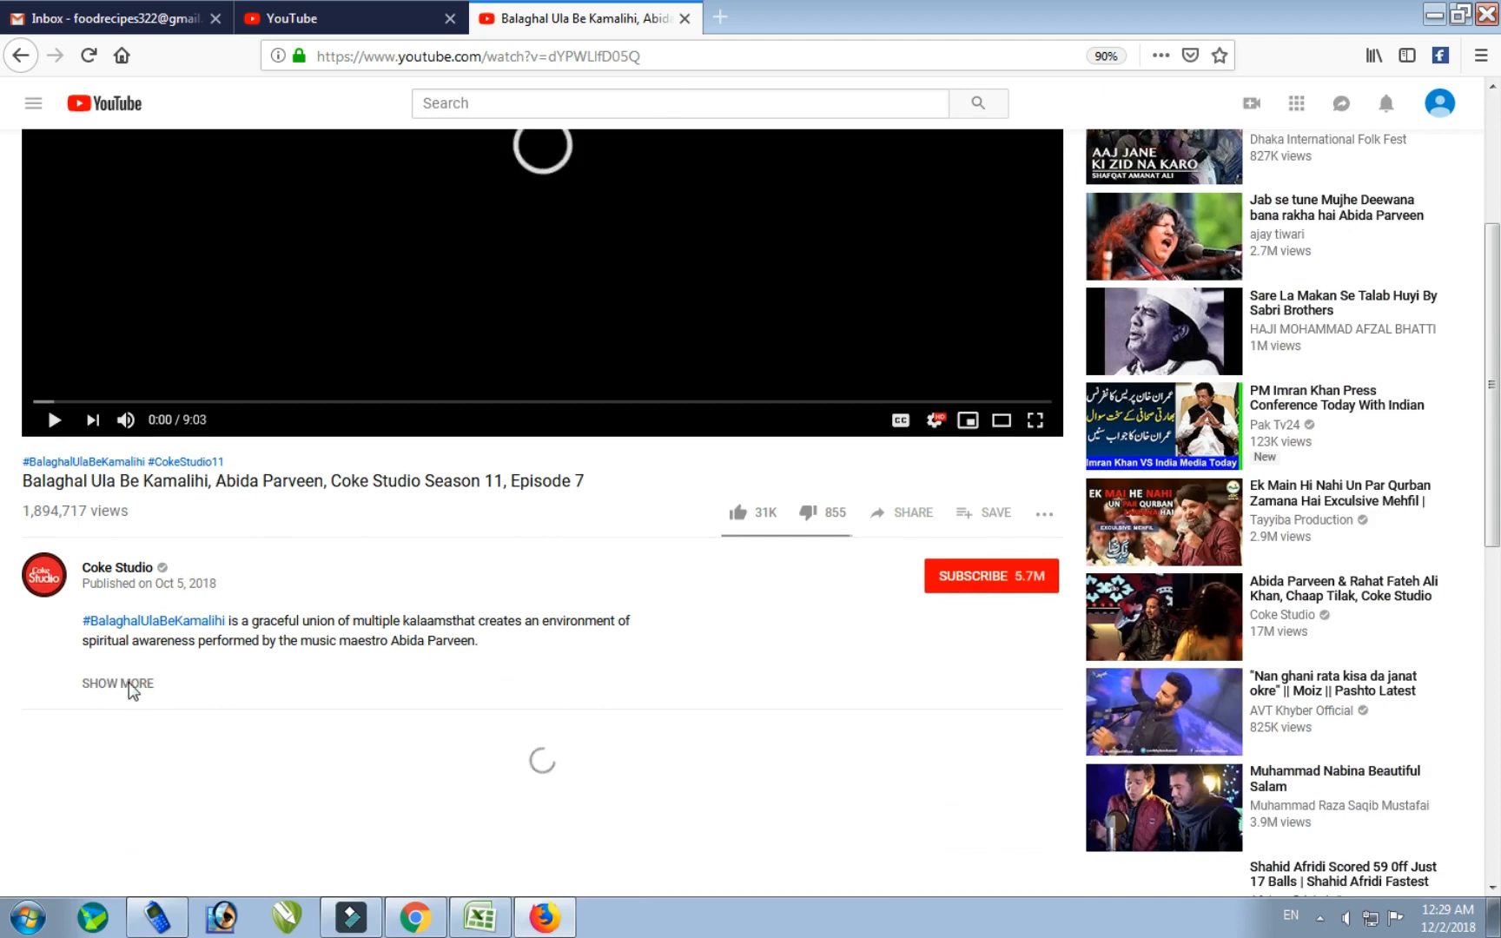
click(131, 684)
scroll(408, 530, down, 2)
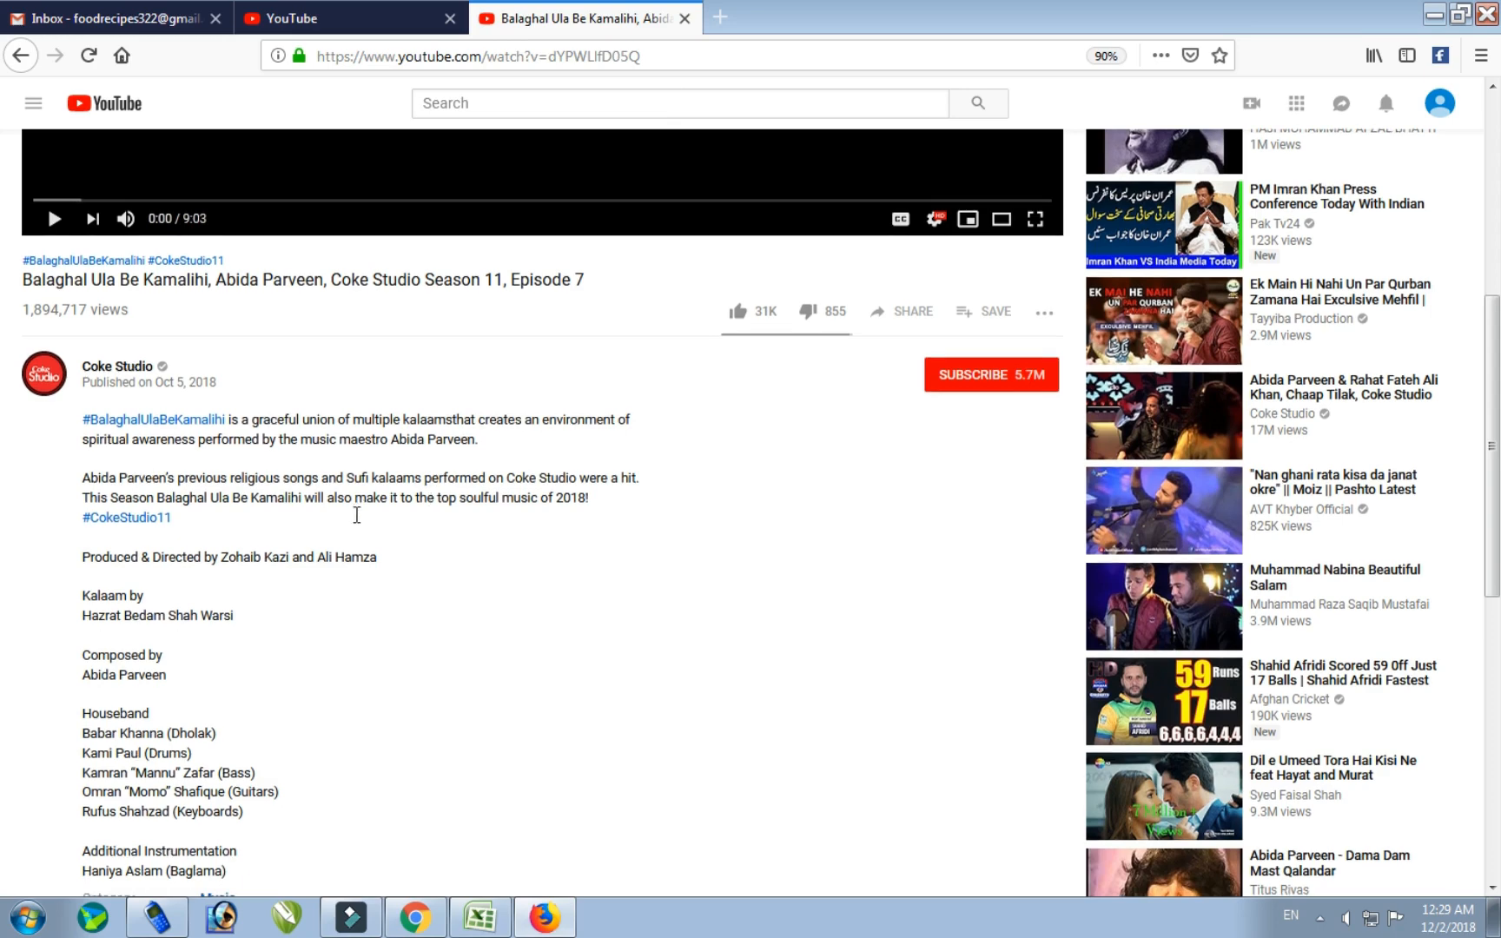
scroll(177, 459, down, 1)
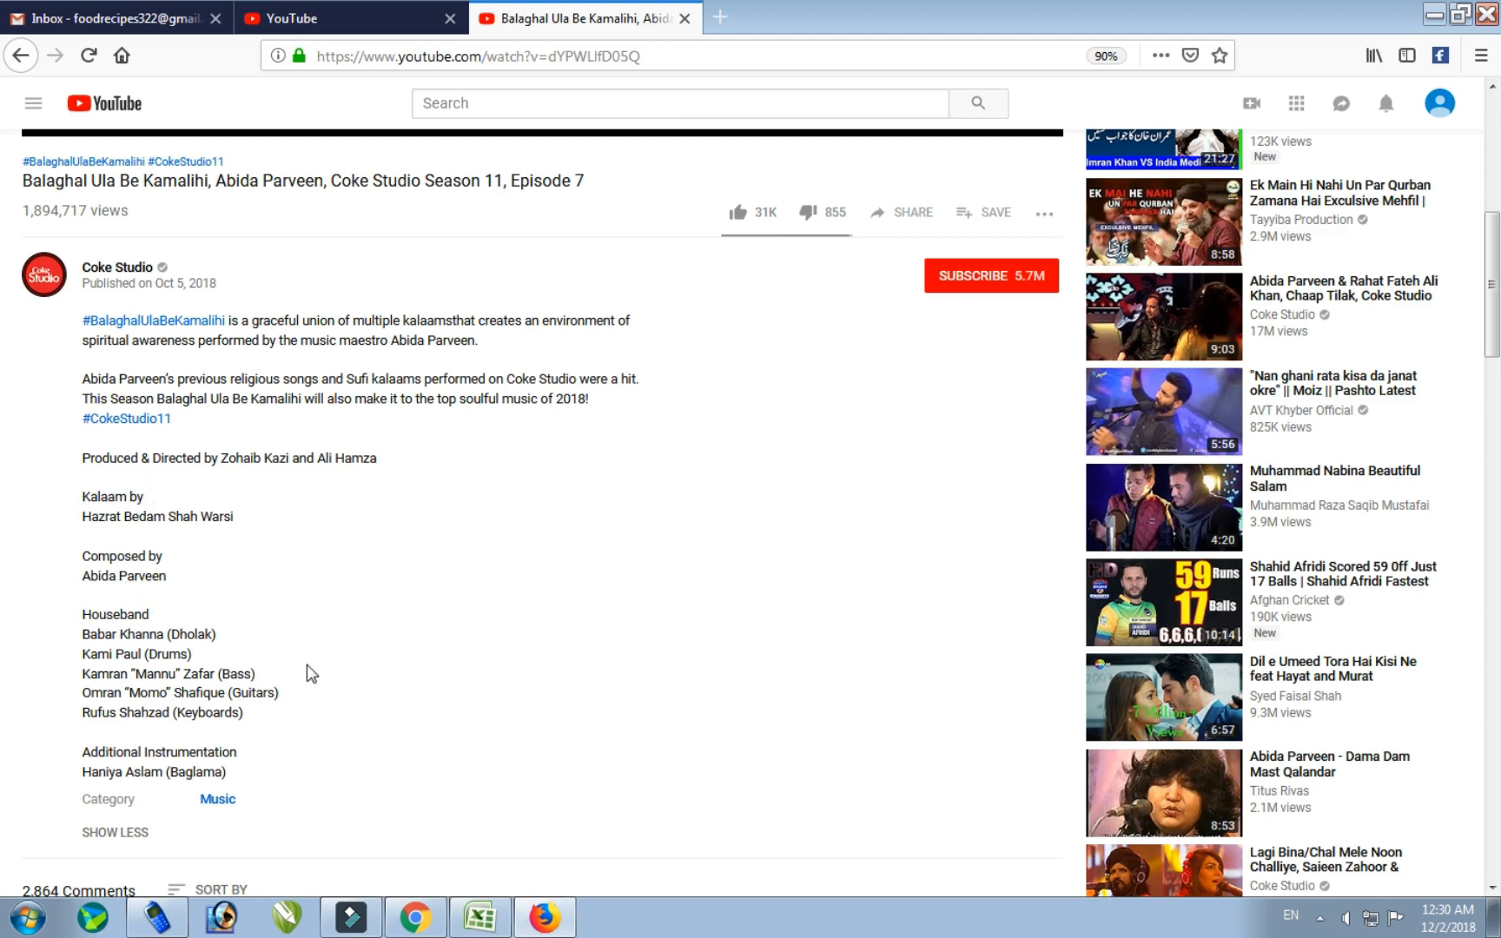
click(413, 26)
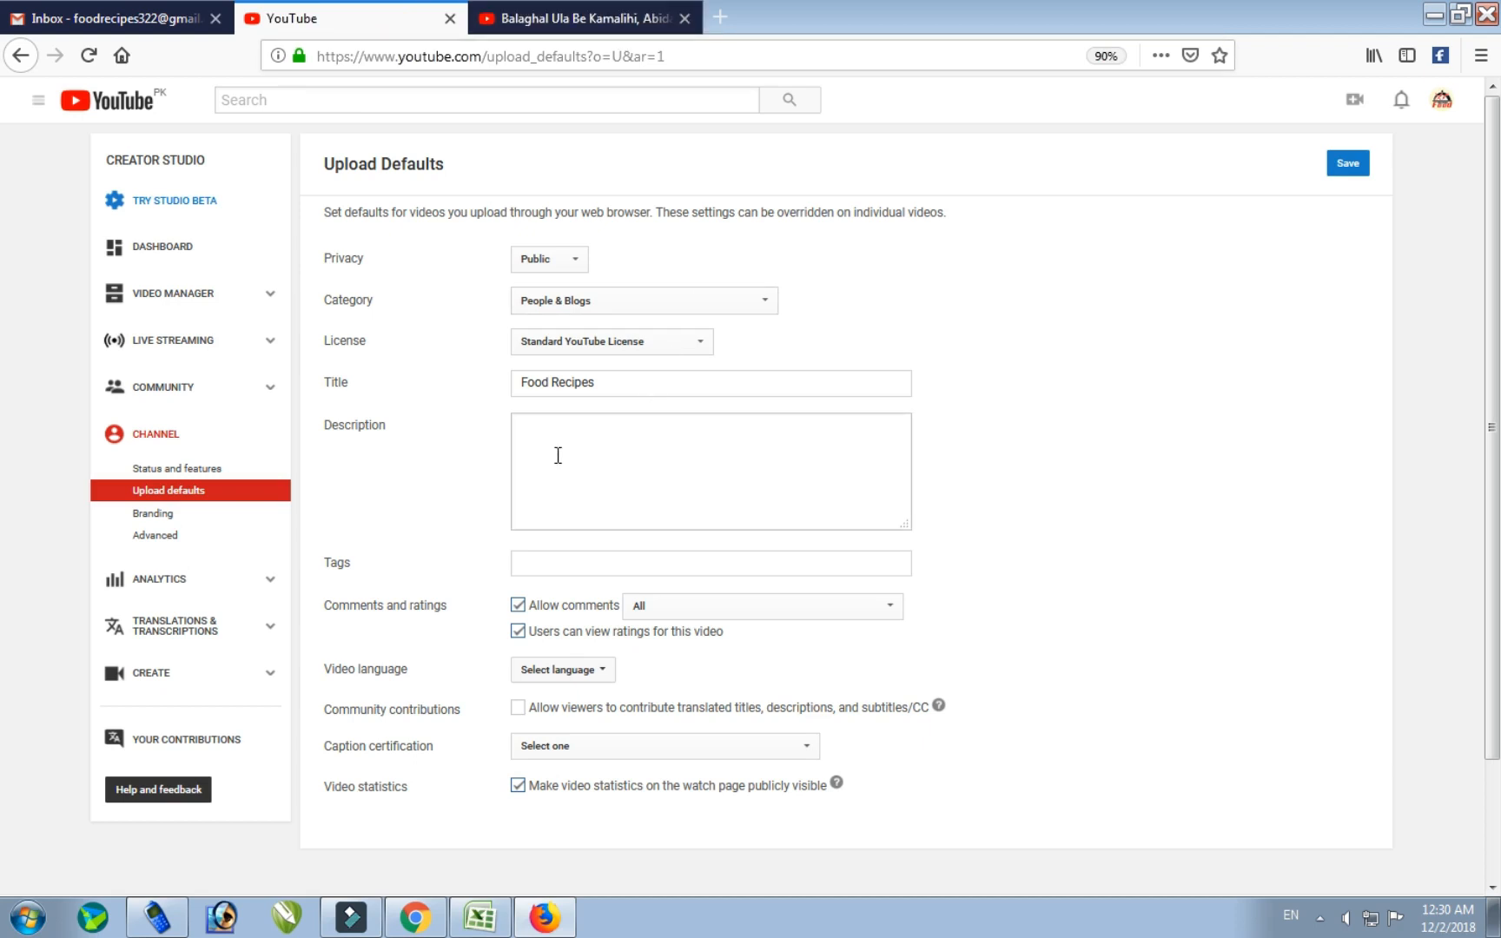
Step: Insert 'How to Breakfast with Egg' before 'Food Recipes' in the default title
drag(650, 381, 525, 383)
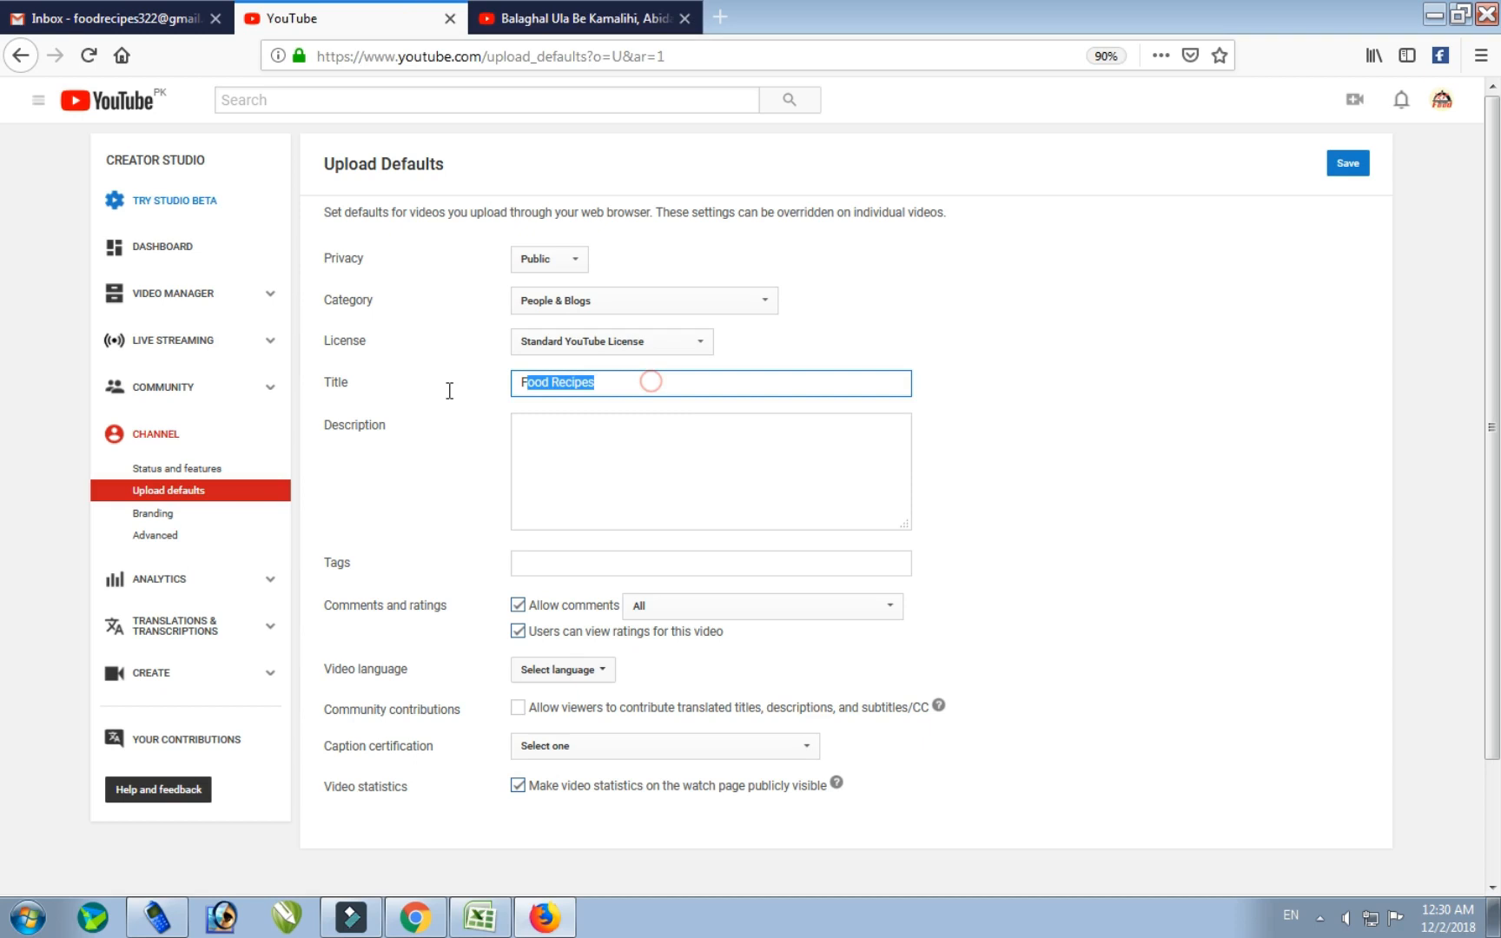
click(518, 384)
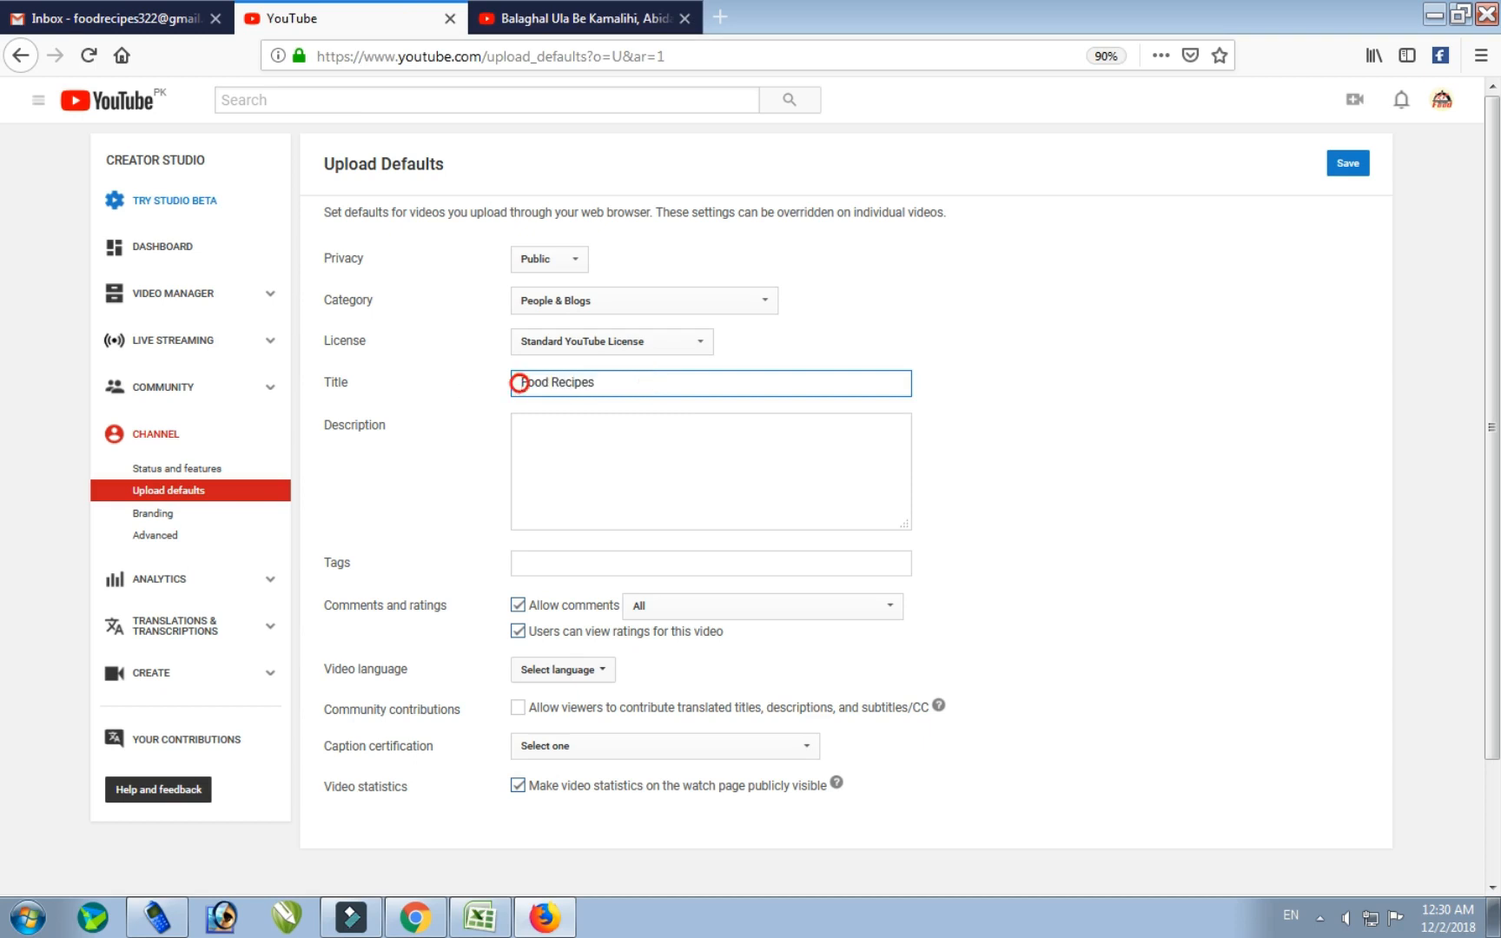
drag(519, 383, 746, 396)
click(626, 384)
click(522, 382)
text(HOw to)
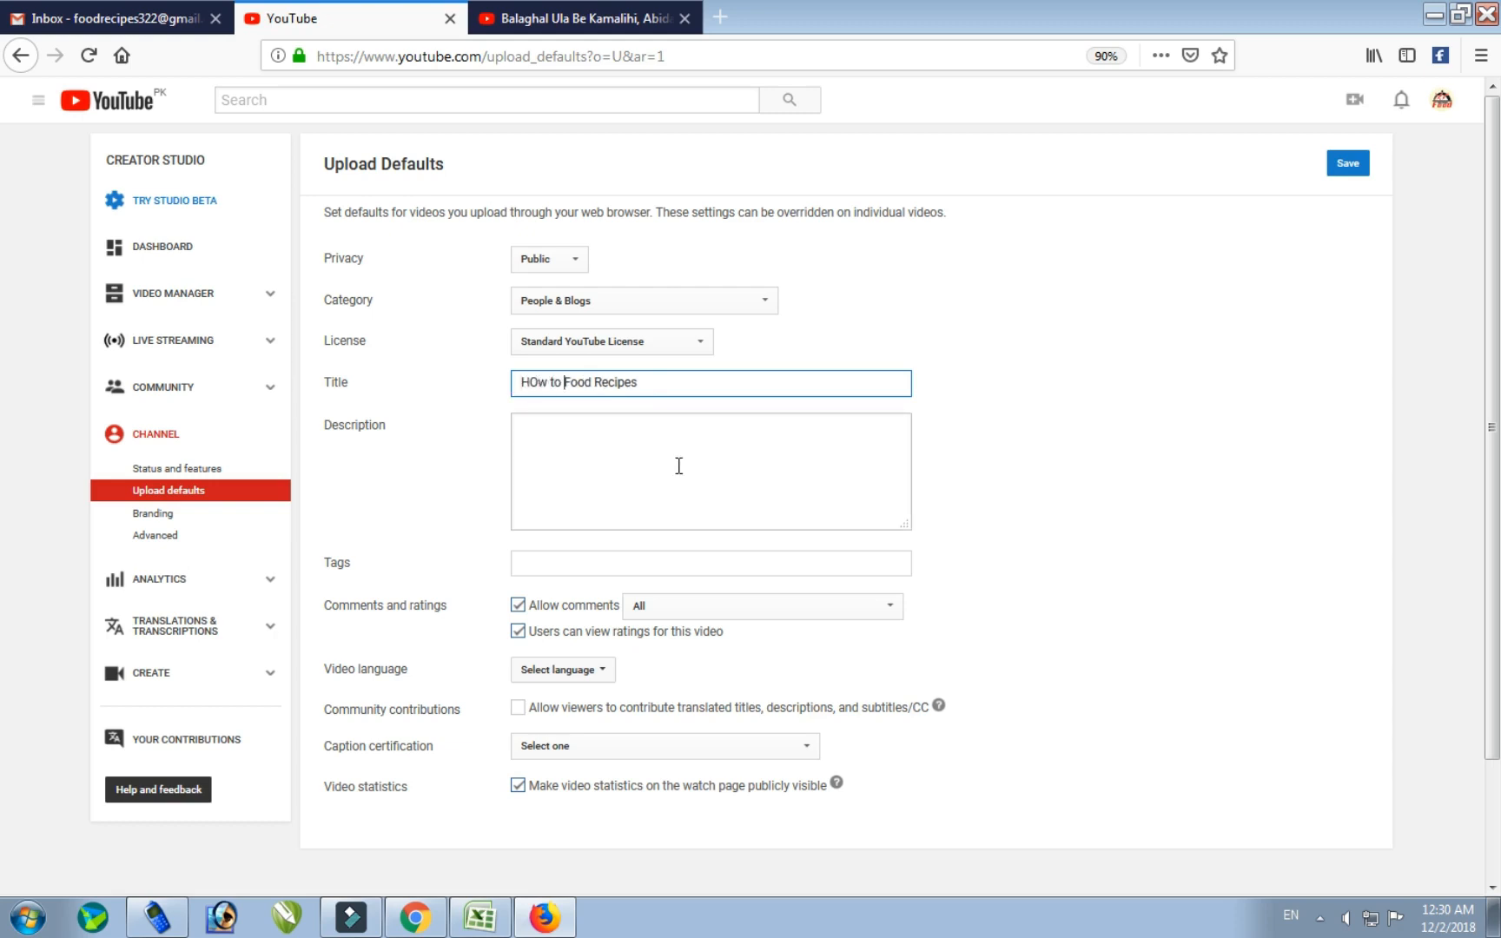
key(BackSpace)
key(BackSpace)
key(BackSpace)
key(BackSpace)
key(BackSpace)
text(ow to Breakfast with Egg)
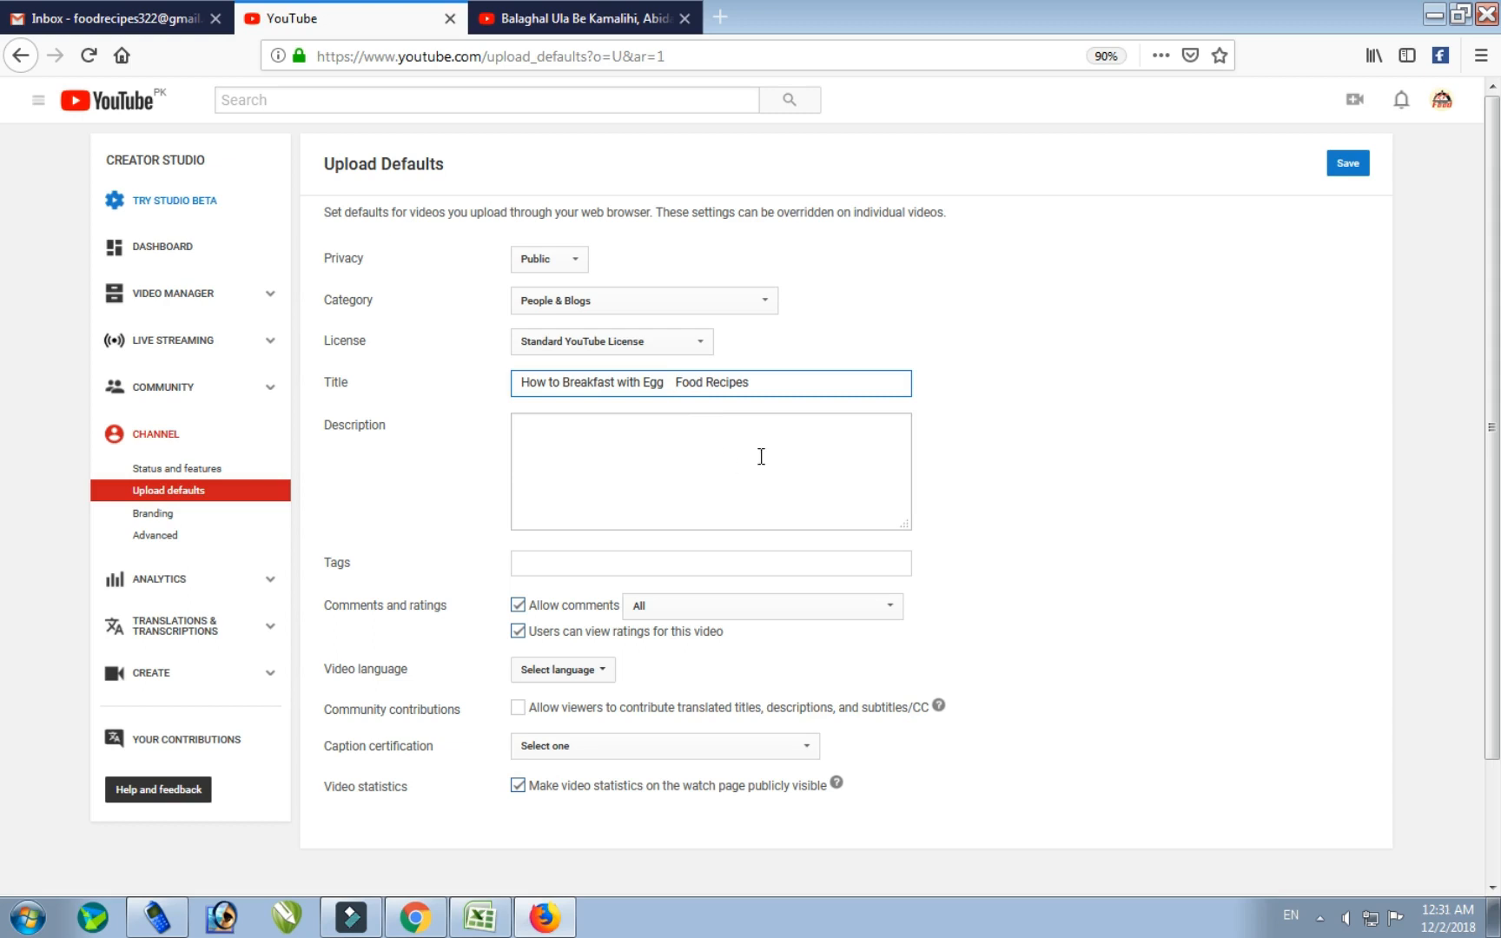
Step: Wrap 'Food Recipes' in parentheses and select the full title for copying
text(*)
key(BackSpace)
text(()
click(771, 385)
text(()
key(BackSpace)
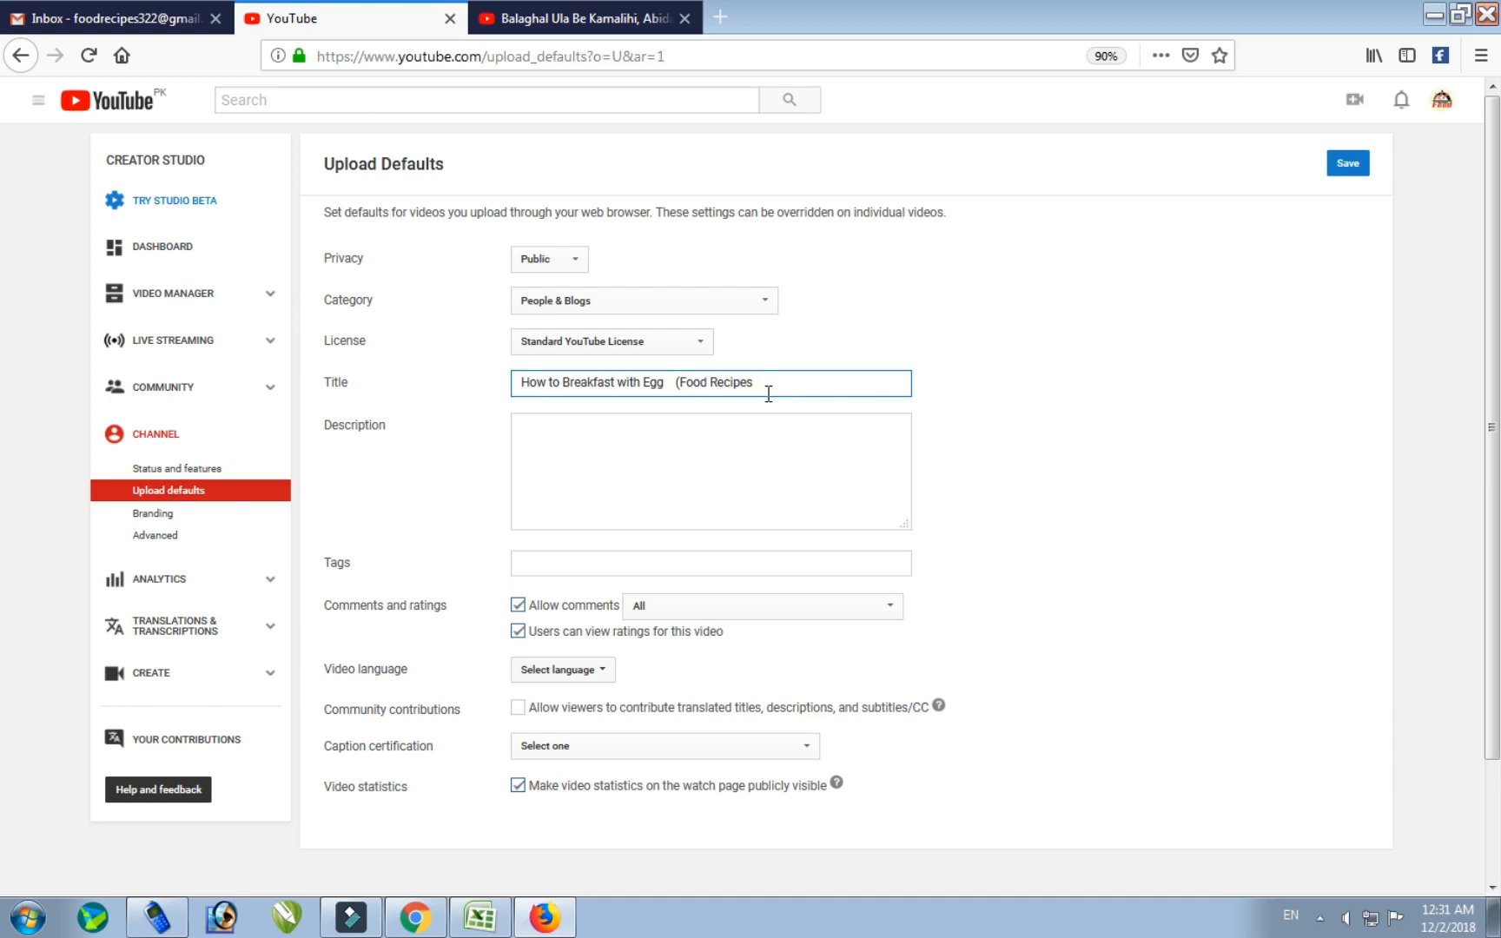
text())
drag(761, 386, 518, 387)
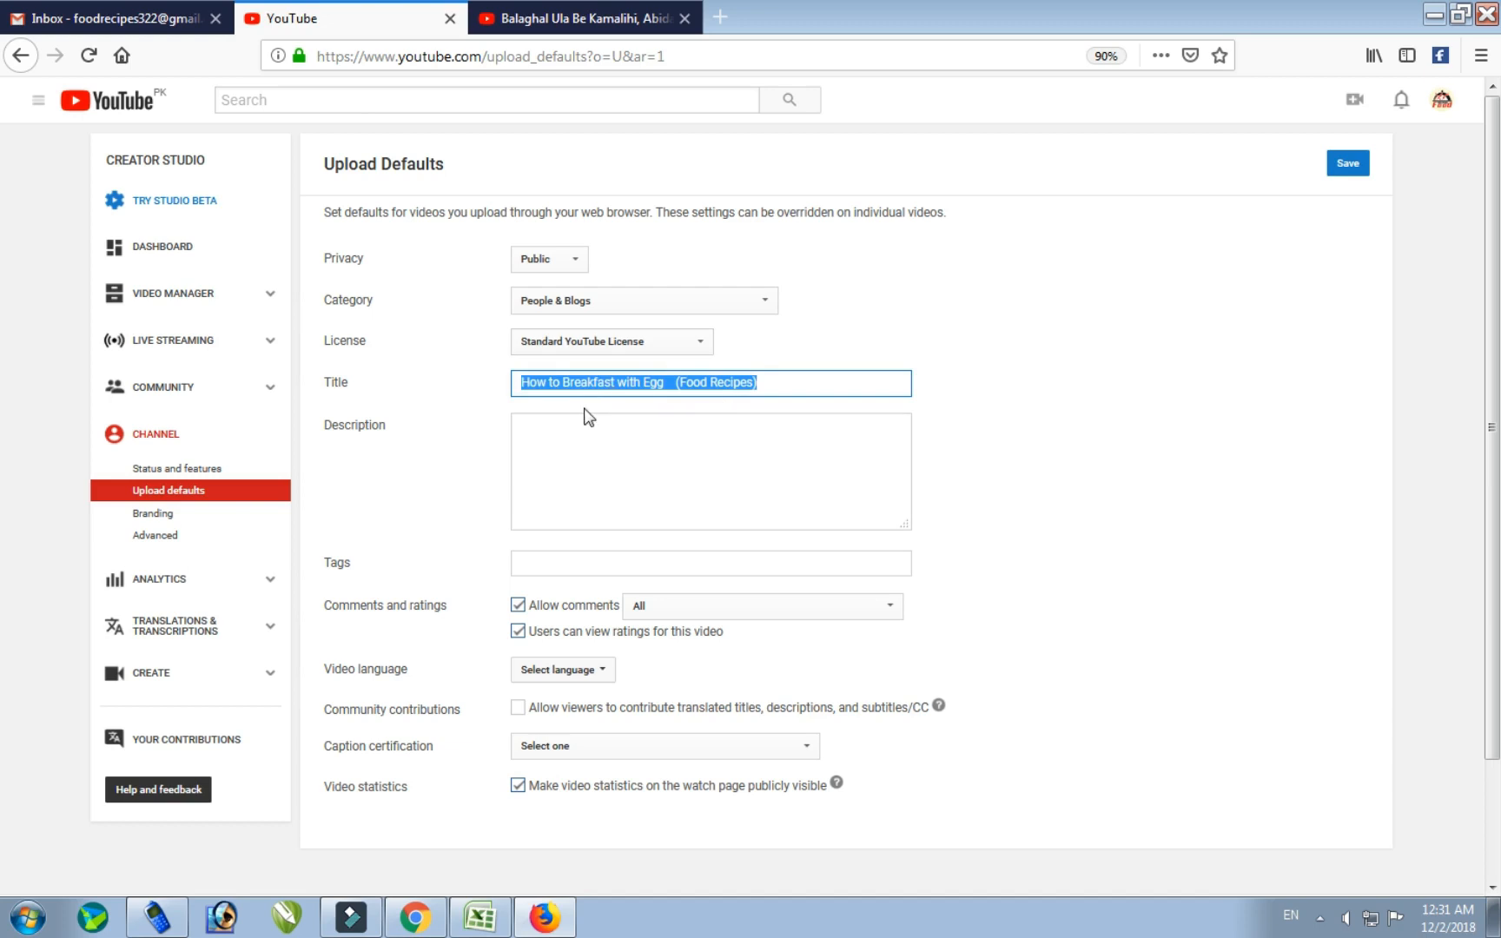
Step: Paste the title into the default description, then undo it to leave the description empty
click(578, 456)
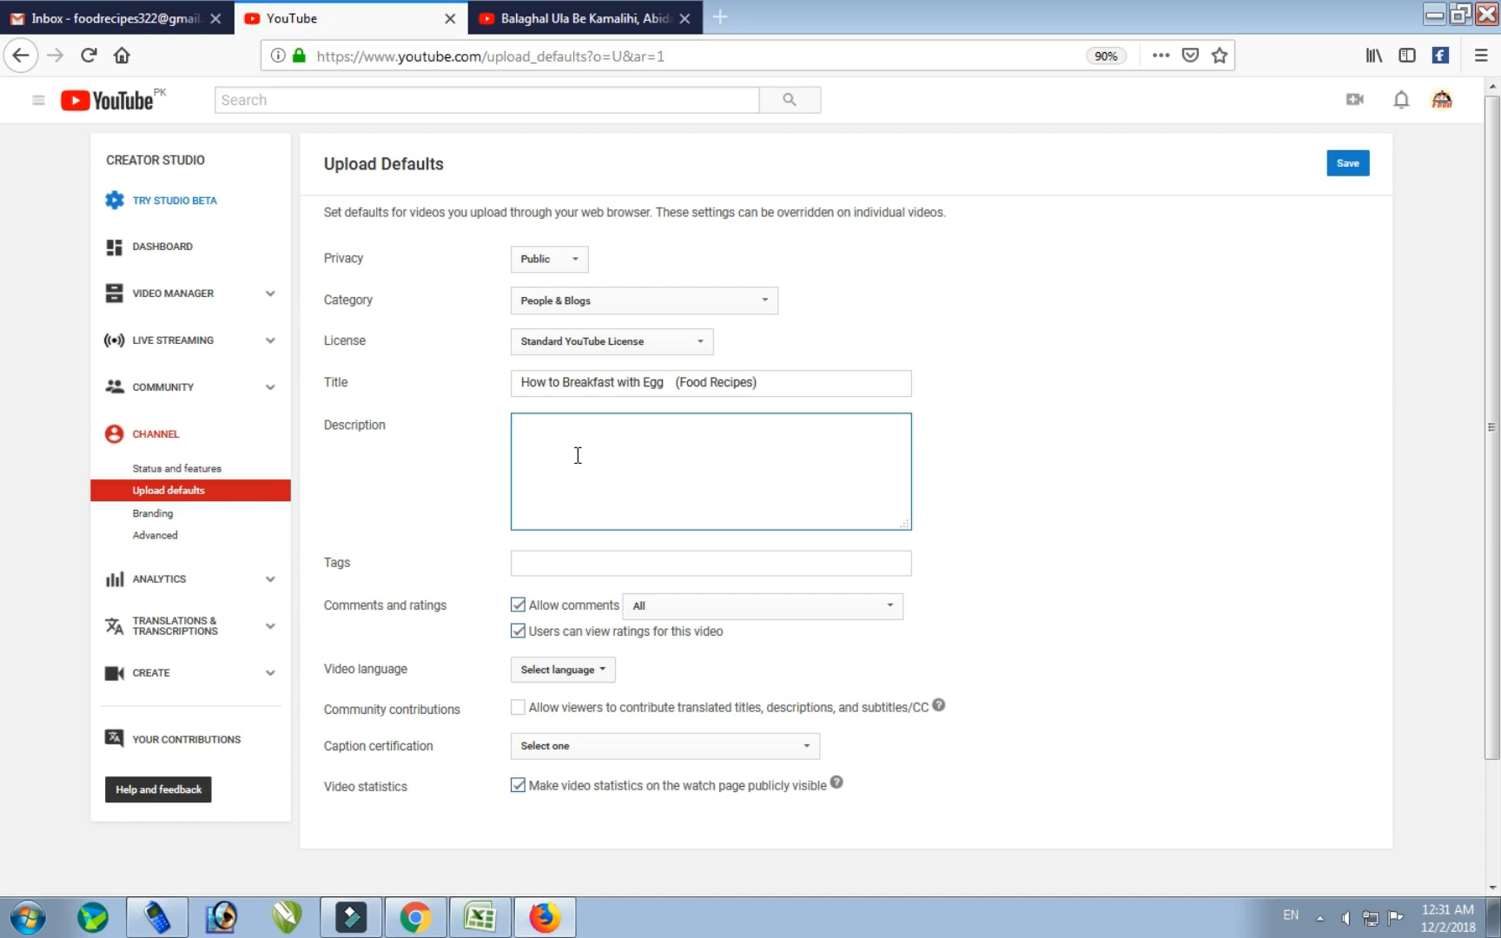
key(ctrl+v)
key(ctrl+v)
key(ctrl+v)
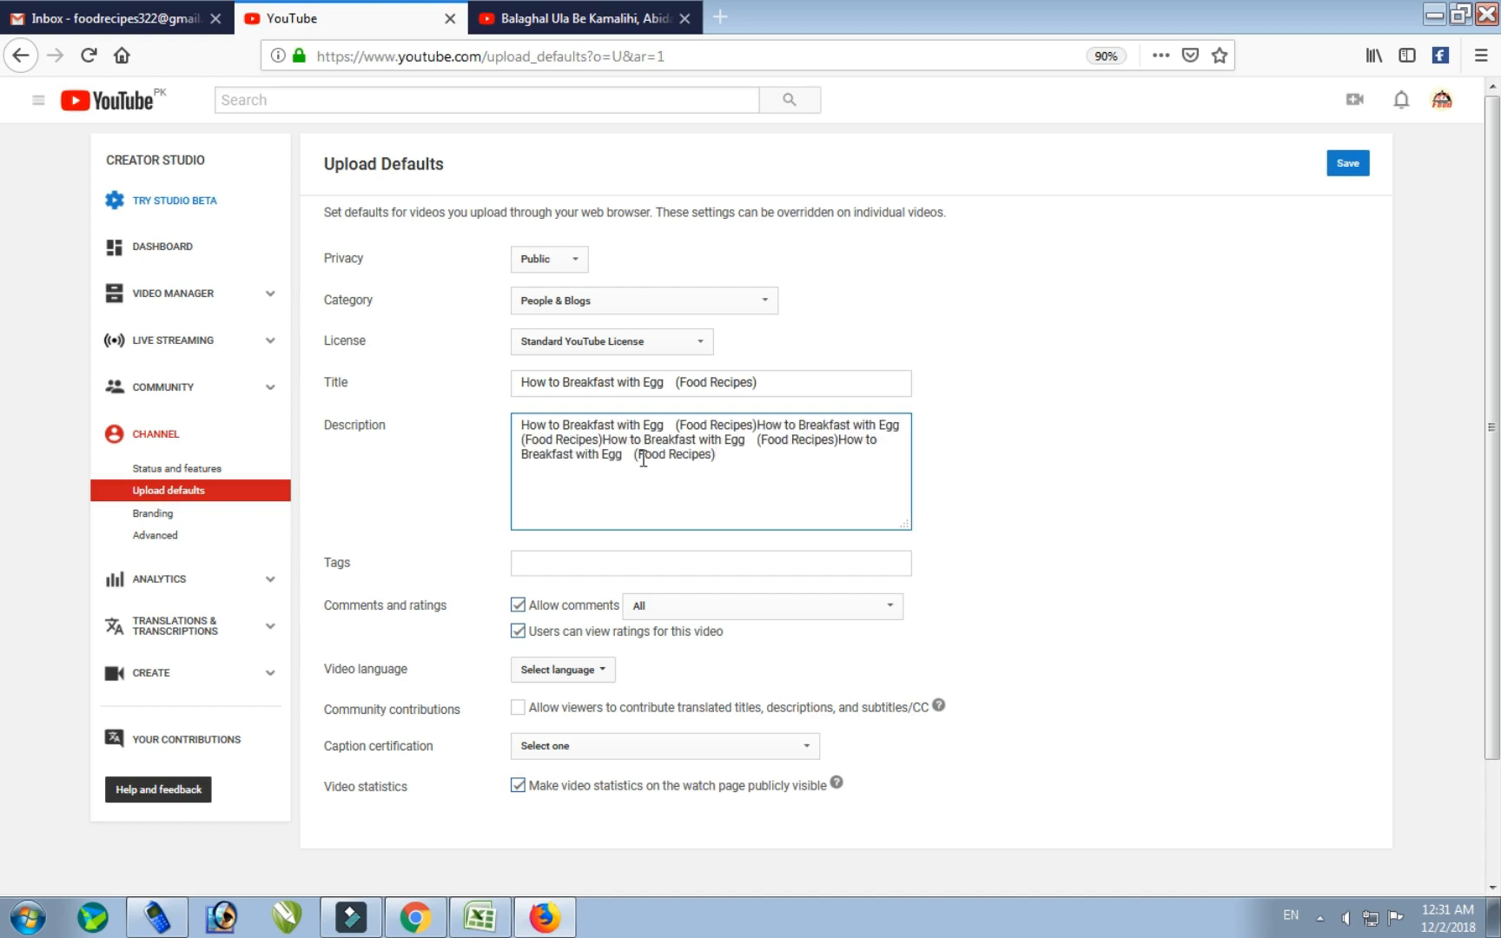
key(ctrl+z)
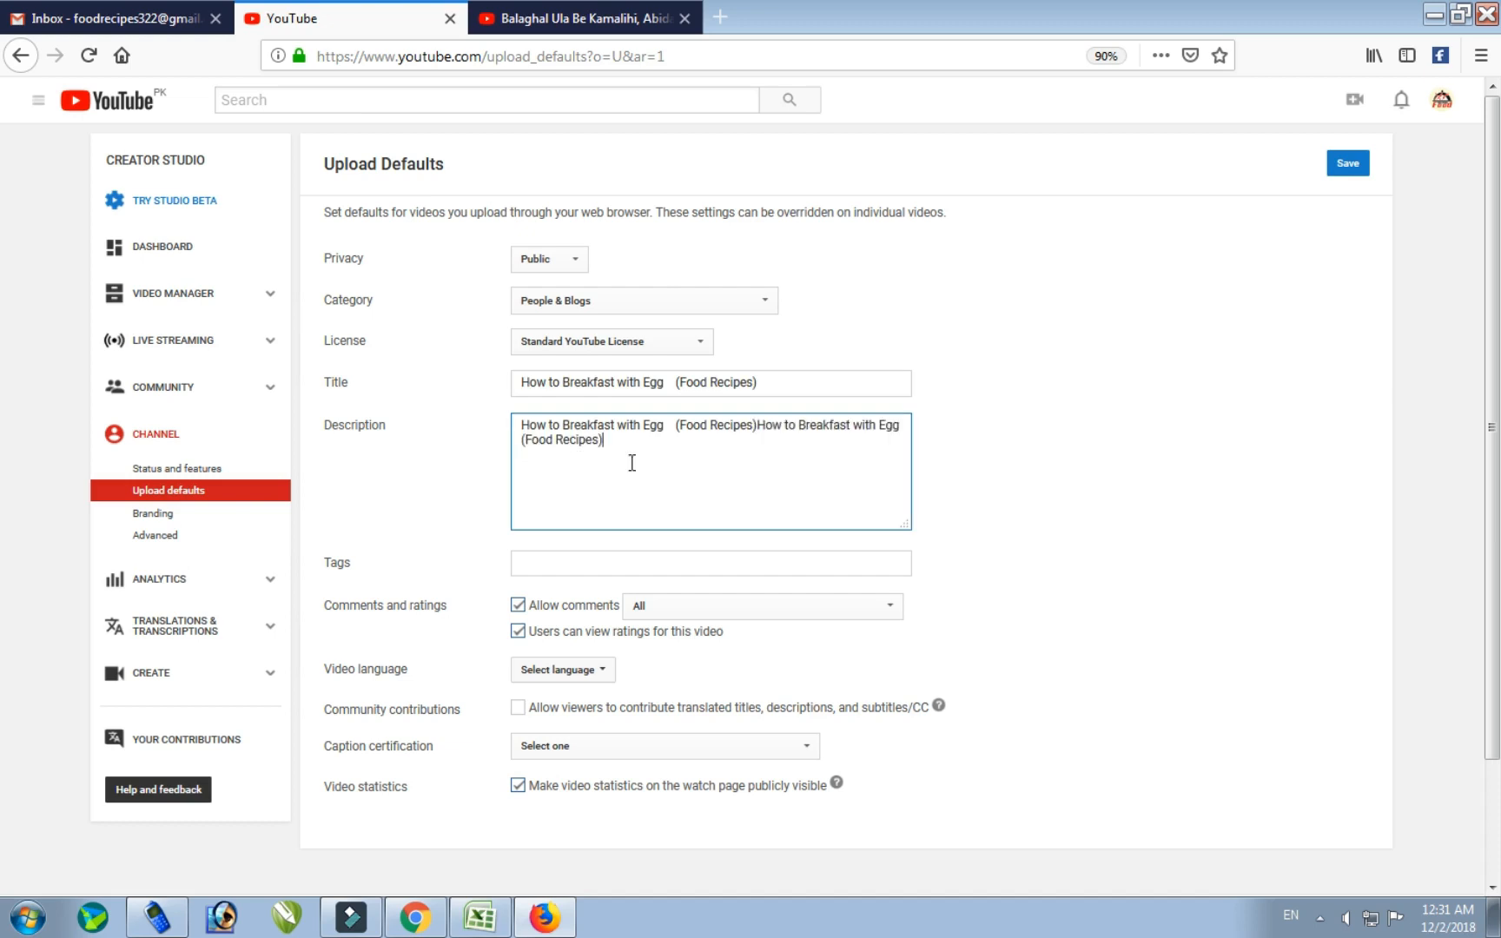
key(ctrl+z)
key(ctrl+z)
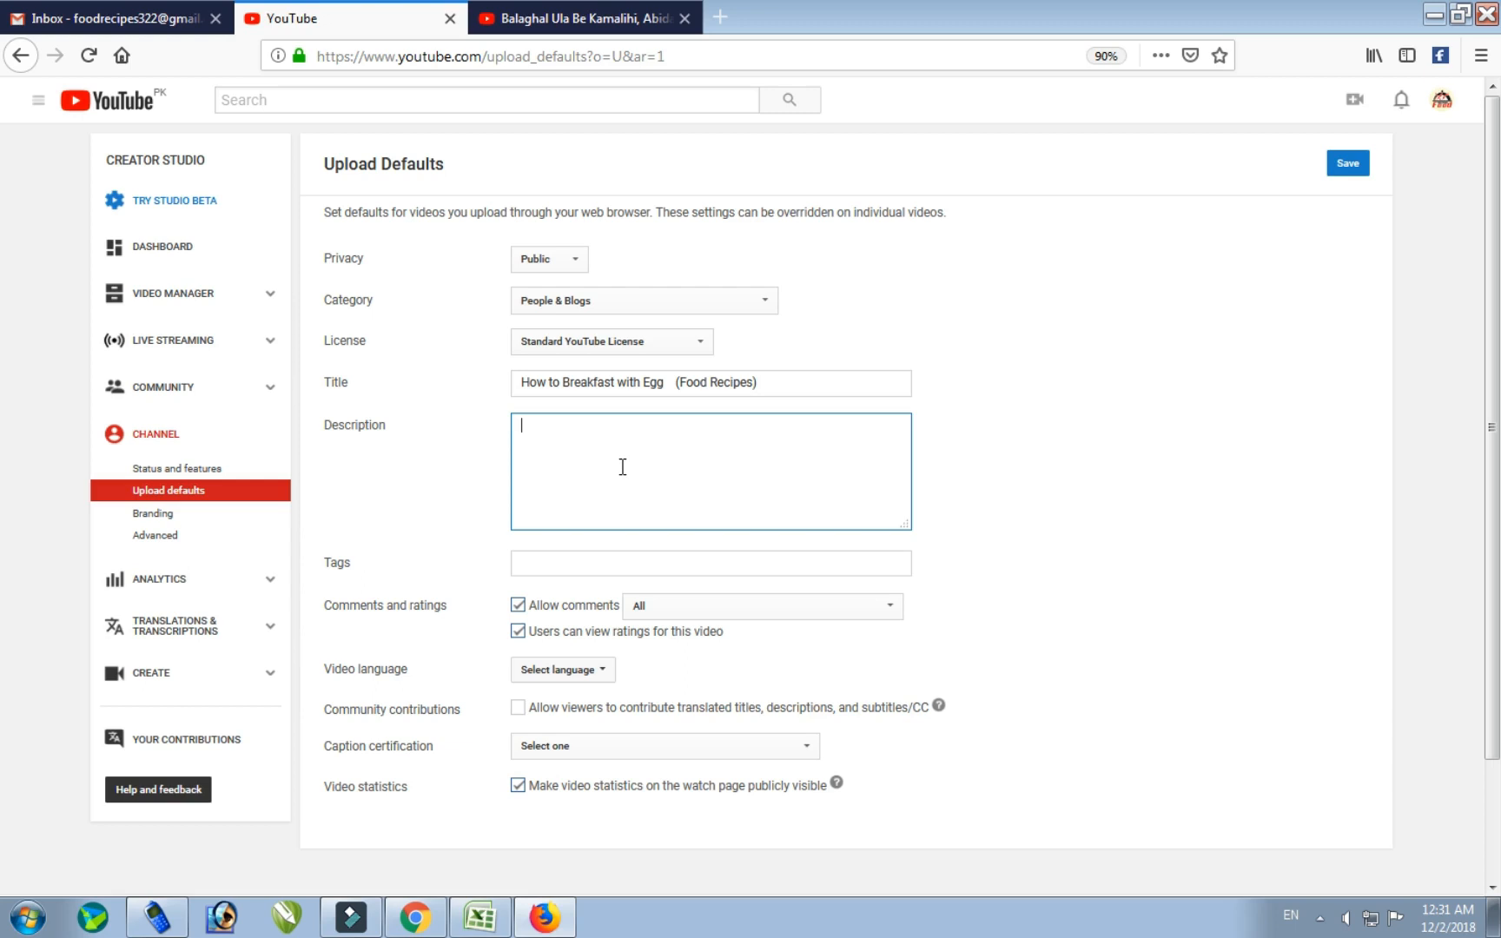
Step: Web-search 'How to Breakfast with Egg' from the title, then return to the Tags field
scroll(694, 445, down, 2)
click(562, 459)
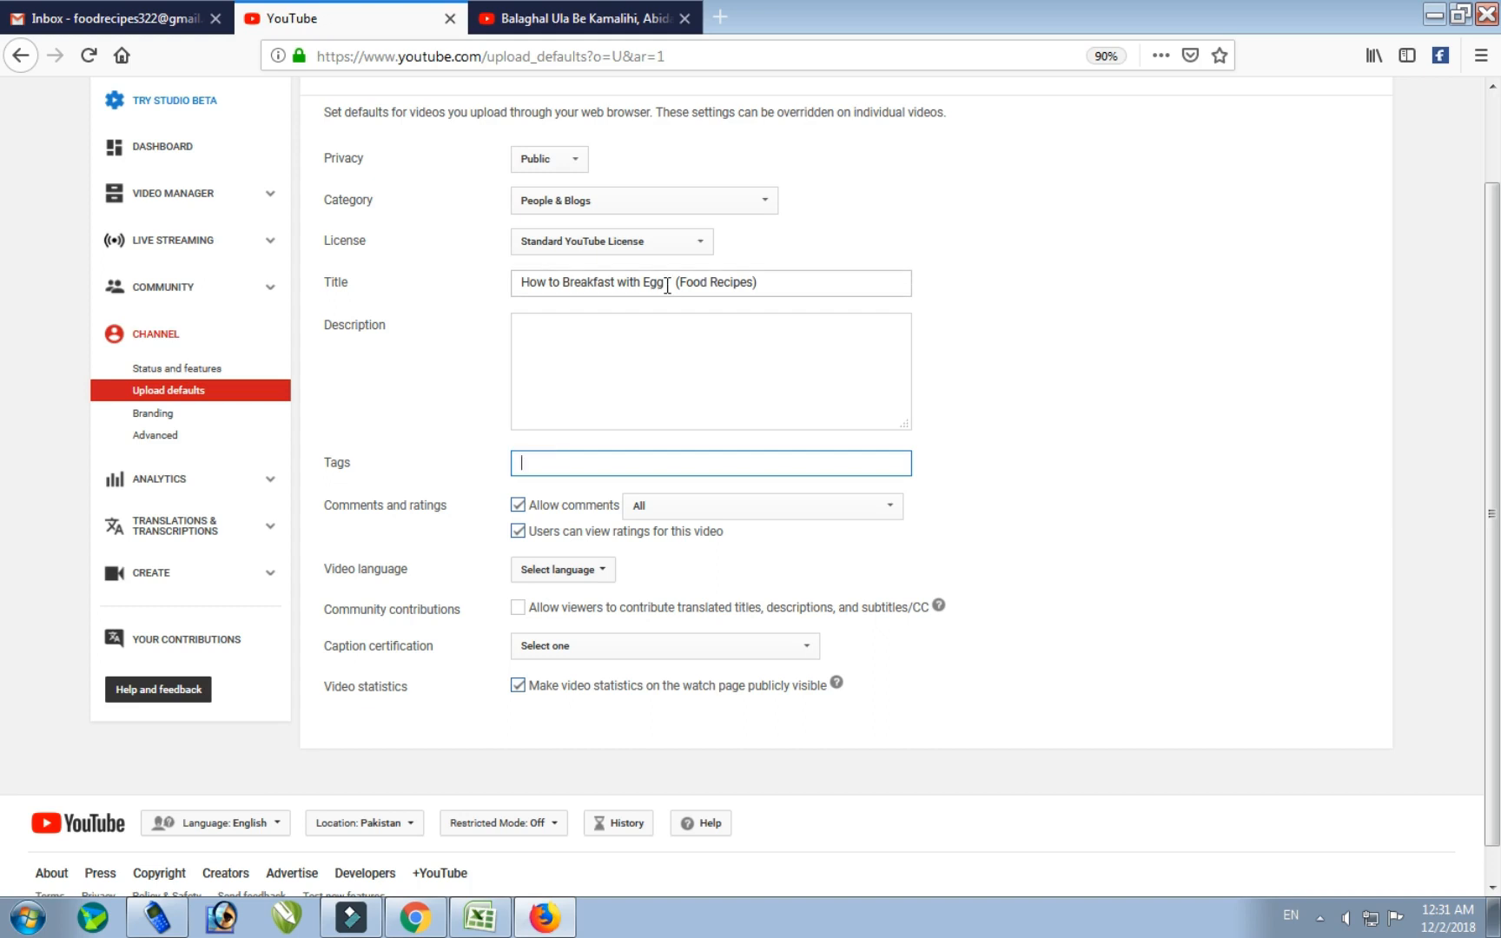
drag(667, 283, 522, 282)
drag(591, 282, 720, 16)
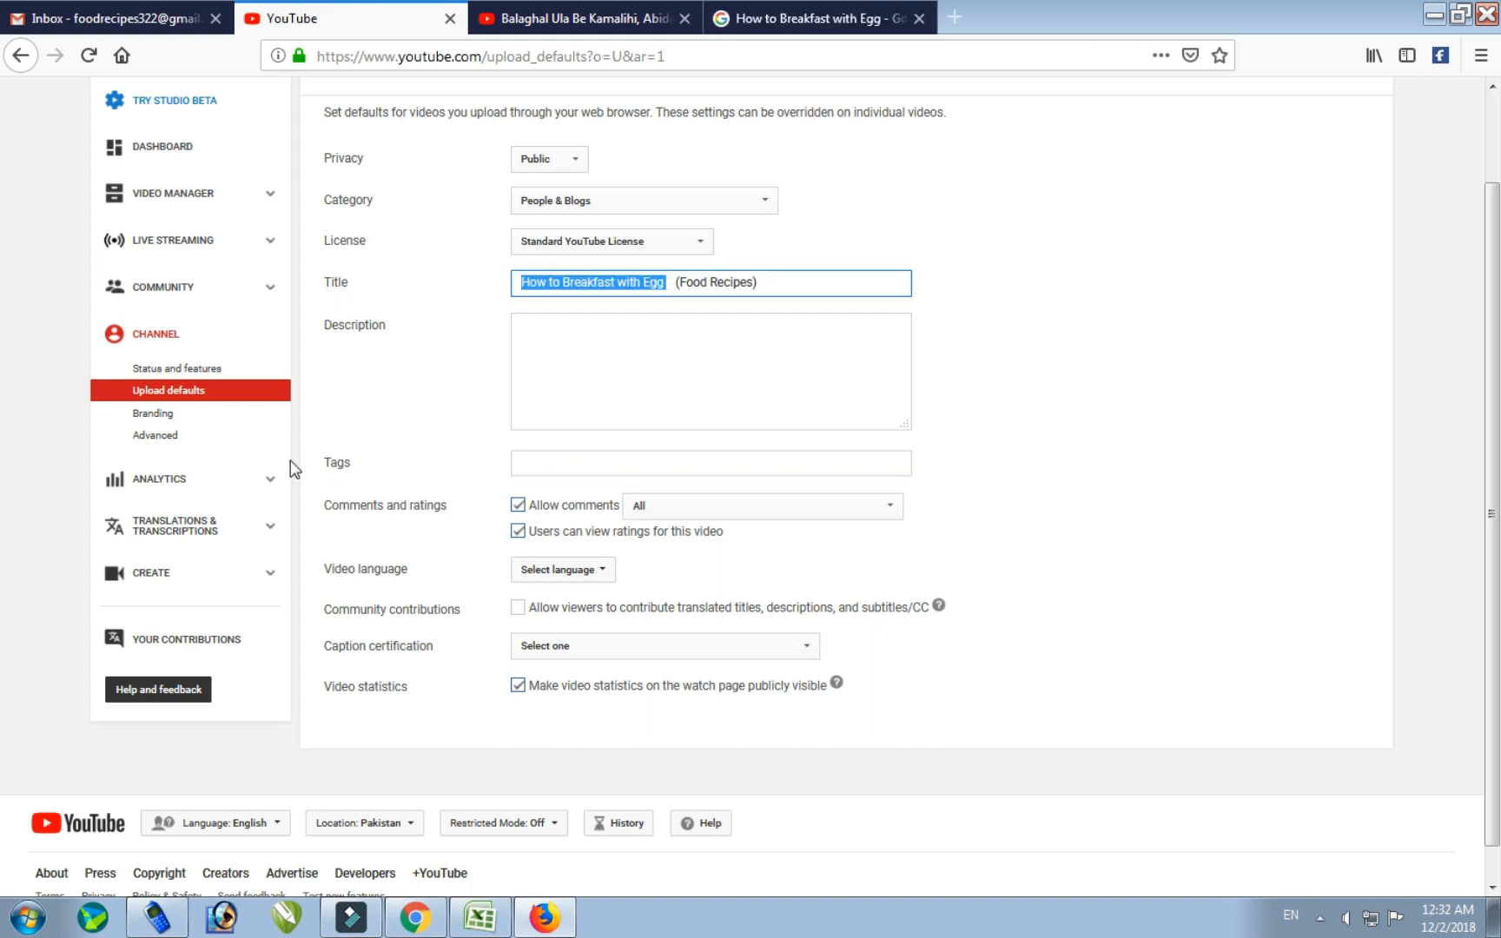
click(613, 458)
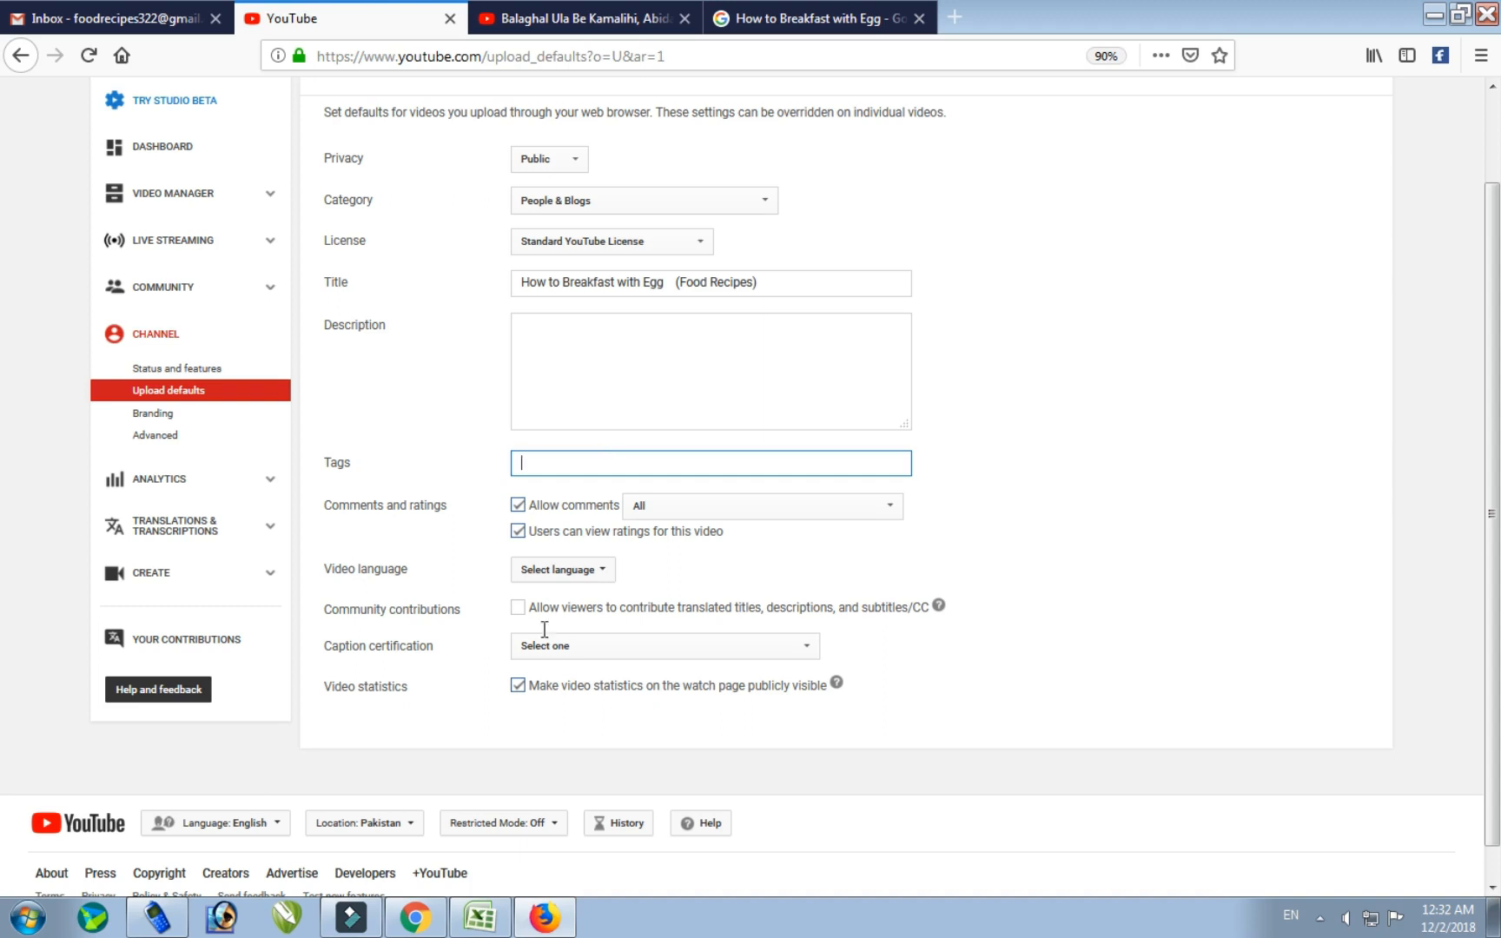
scroll(513, 535, down, 1)
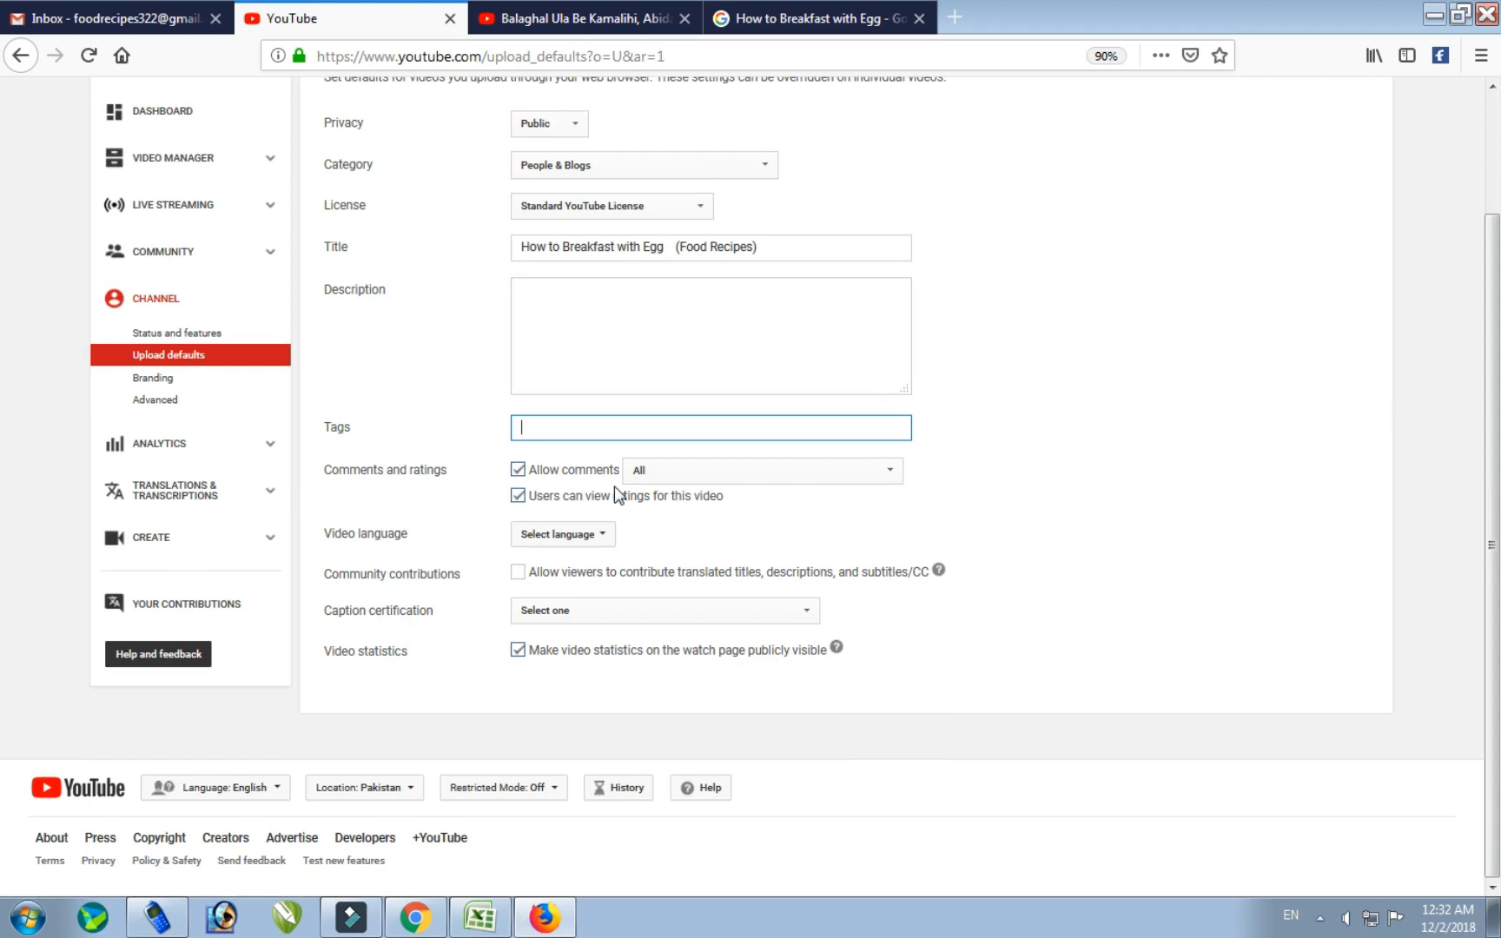
Step: Keep comments allowed for all and bring up the video language choices
click(712, 468)
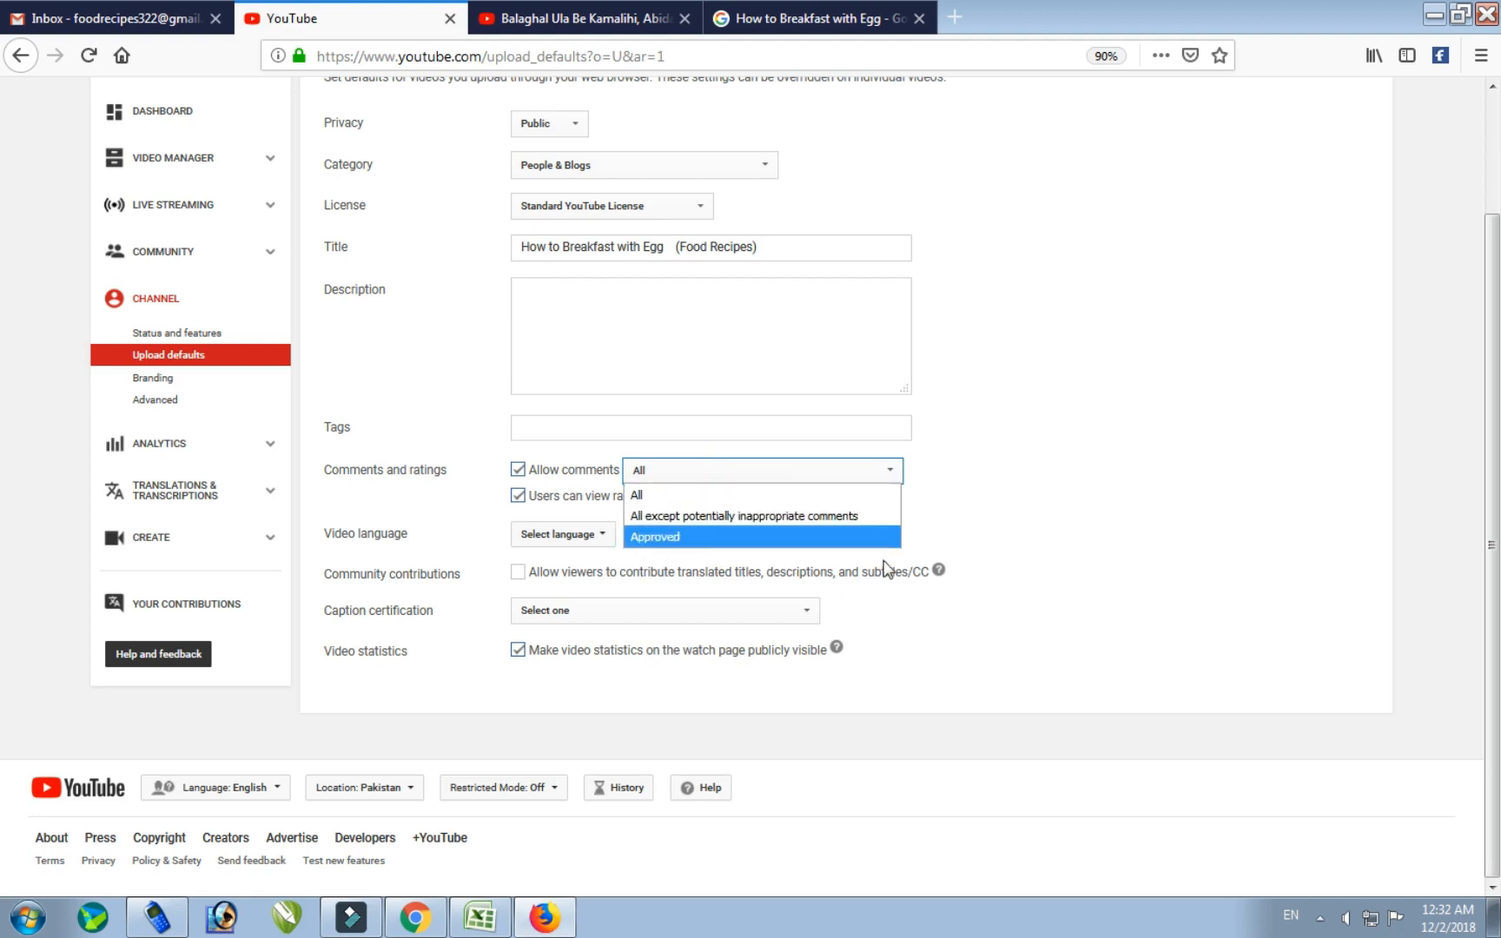
click(1173, 558)
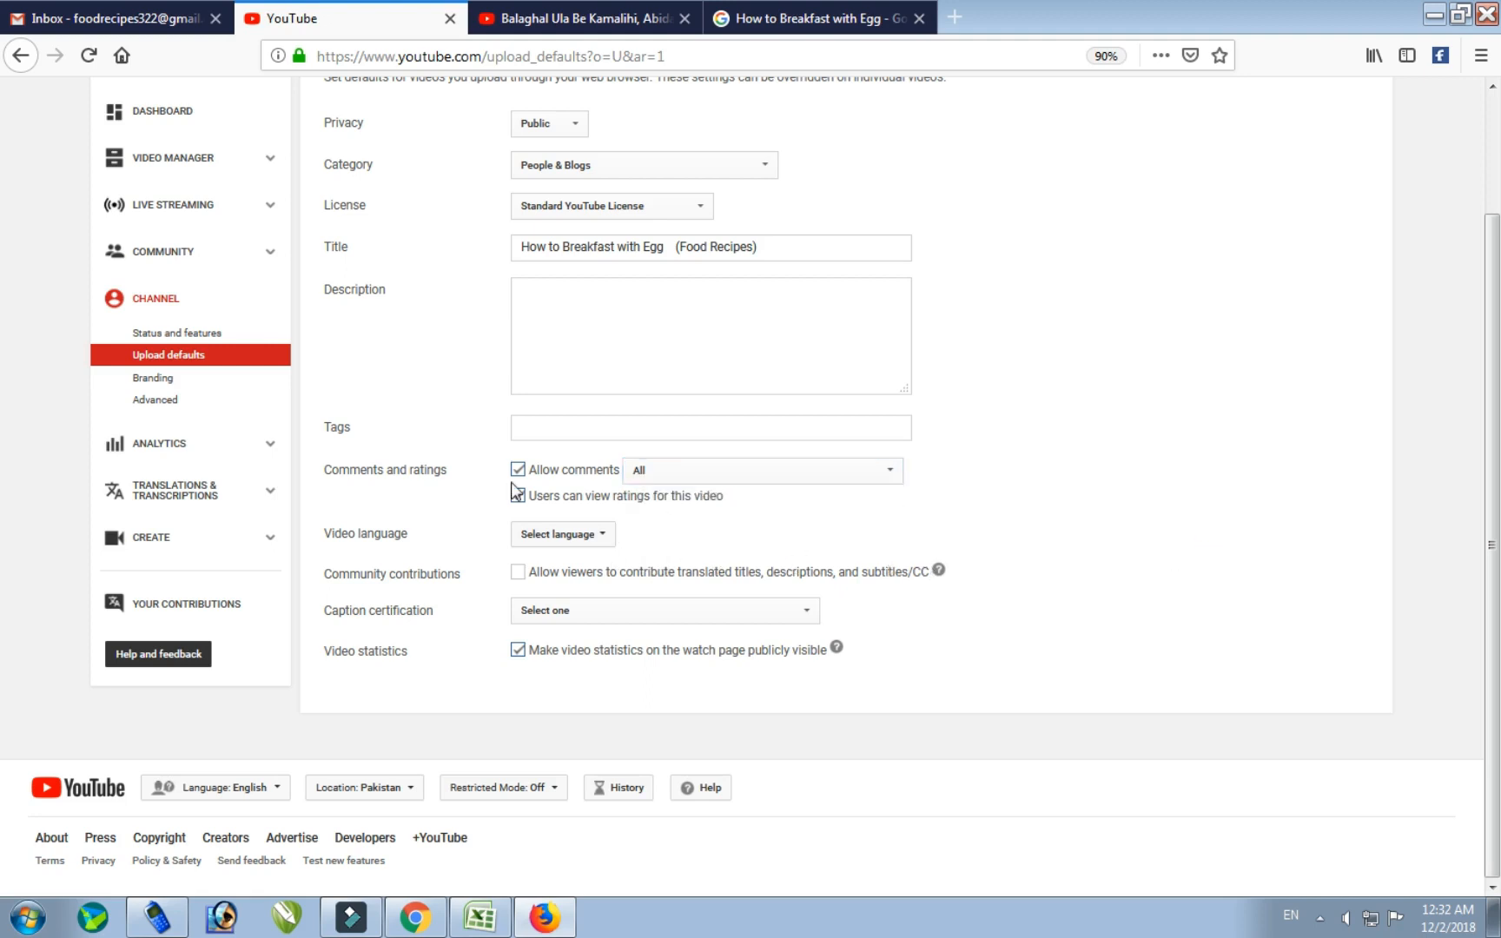
click(561, 535)
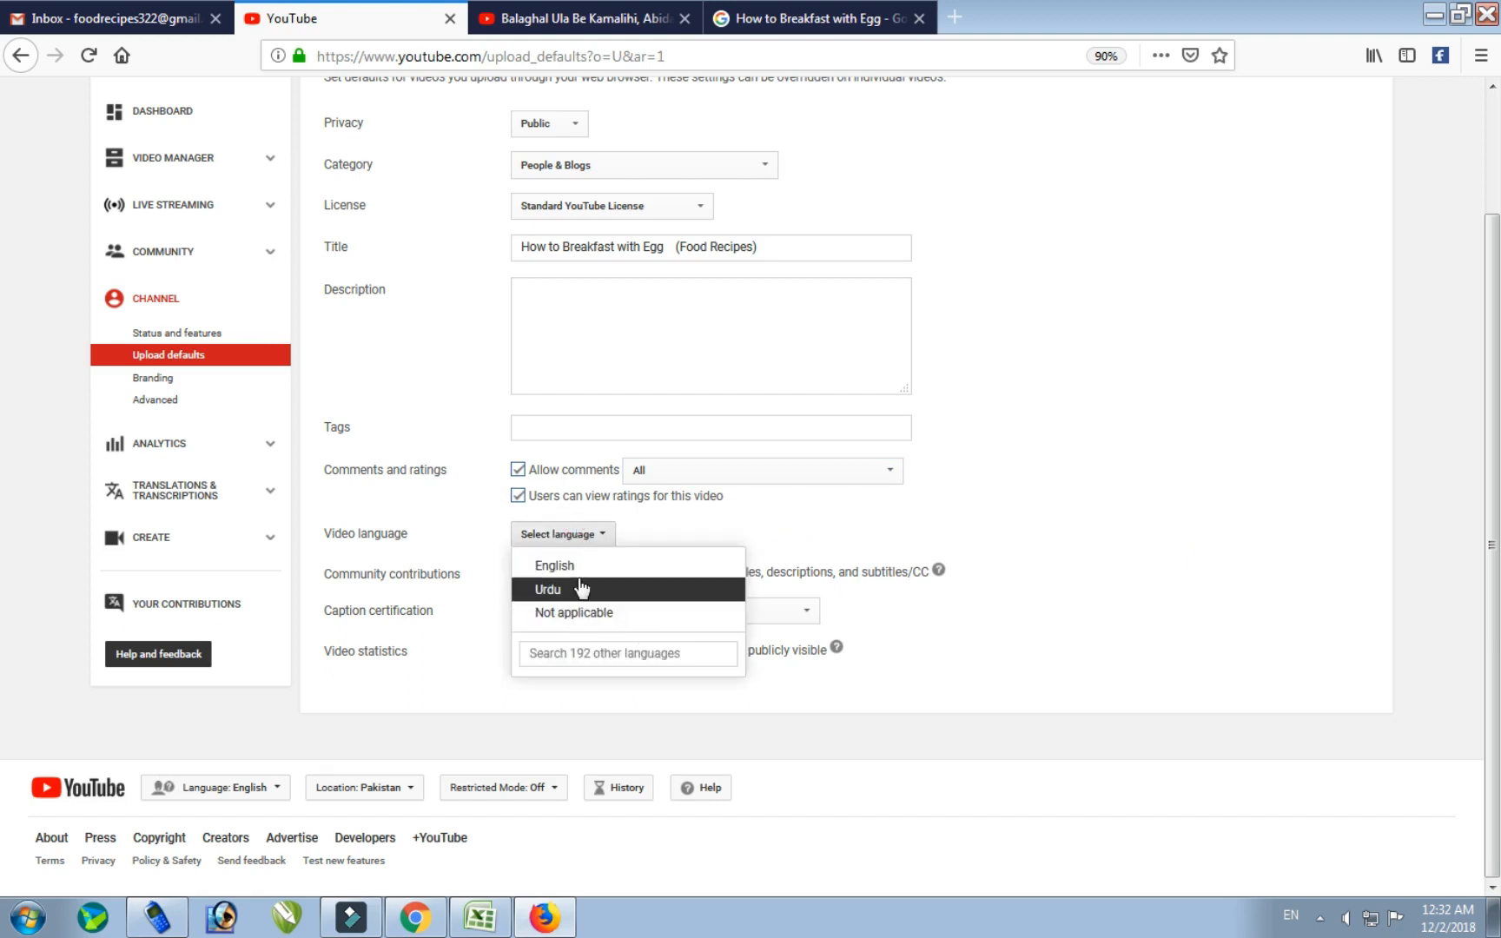
Step: Choose English, allow community contributions, and certify the content never aired on U.S. television
click(589, 567)
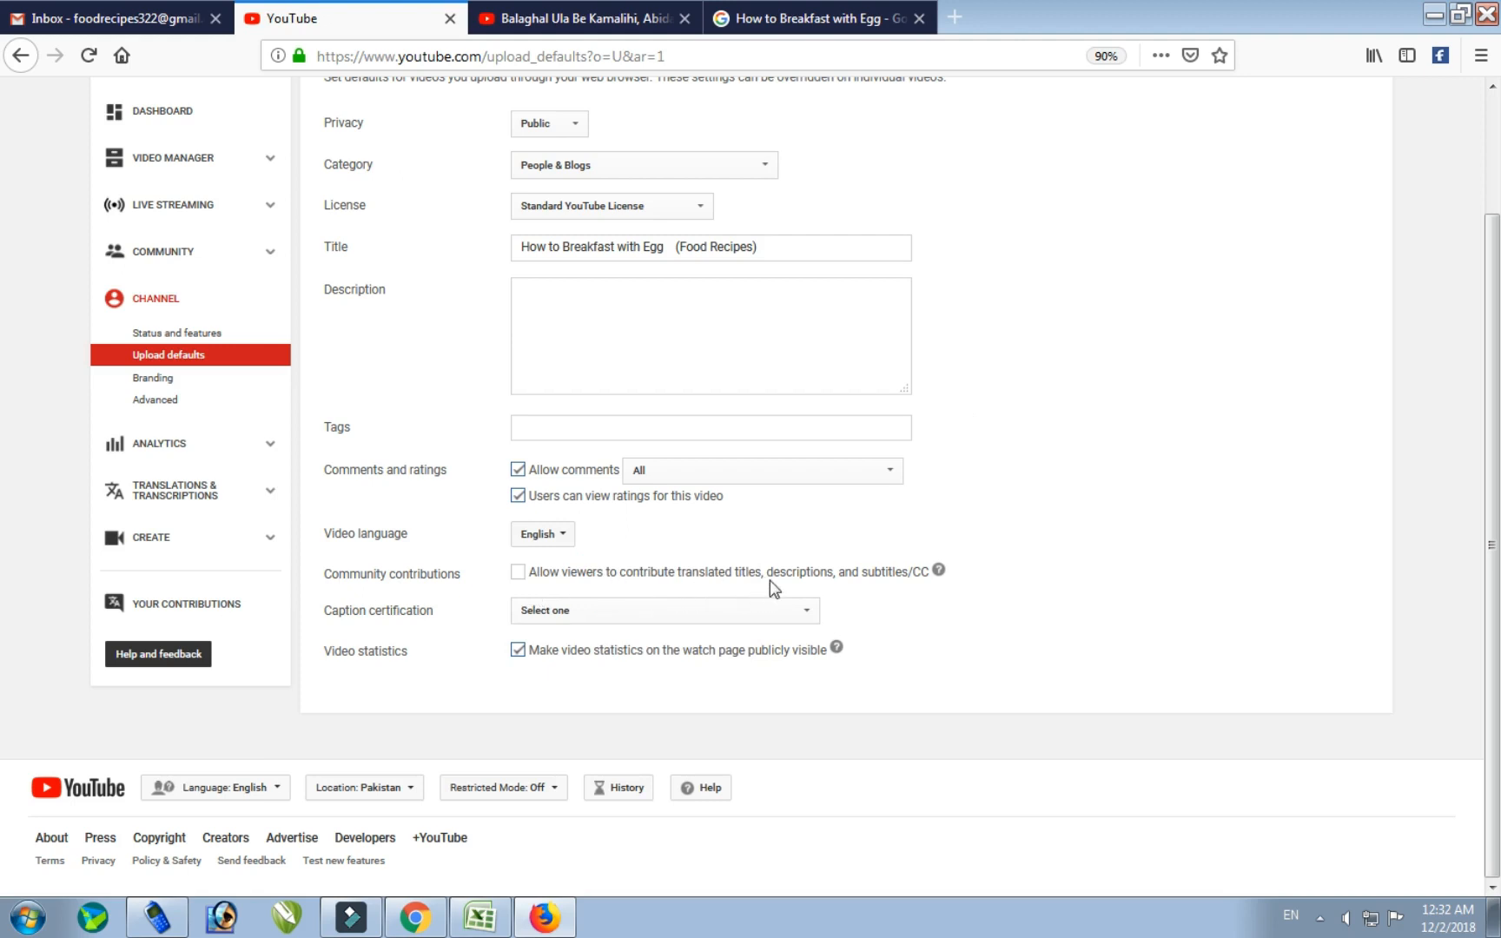
click(516, 575)
click(691, 617)
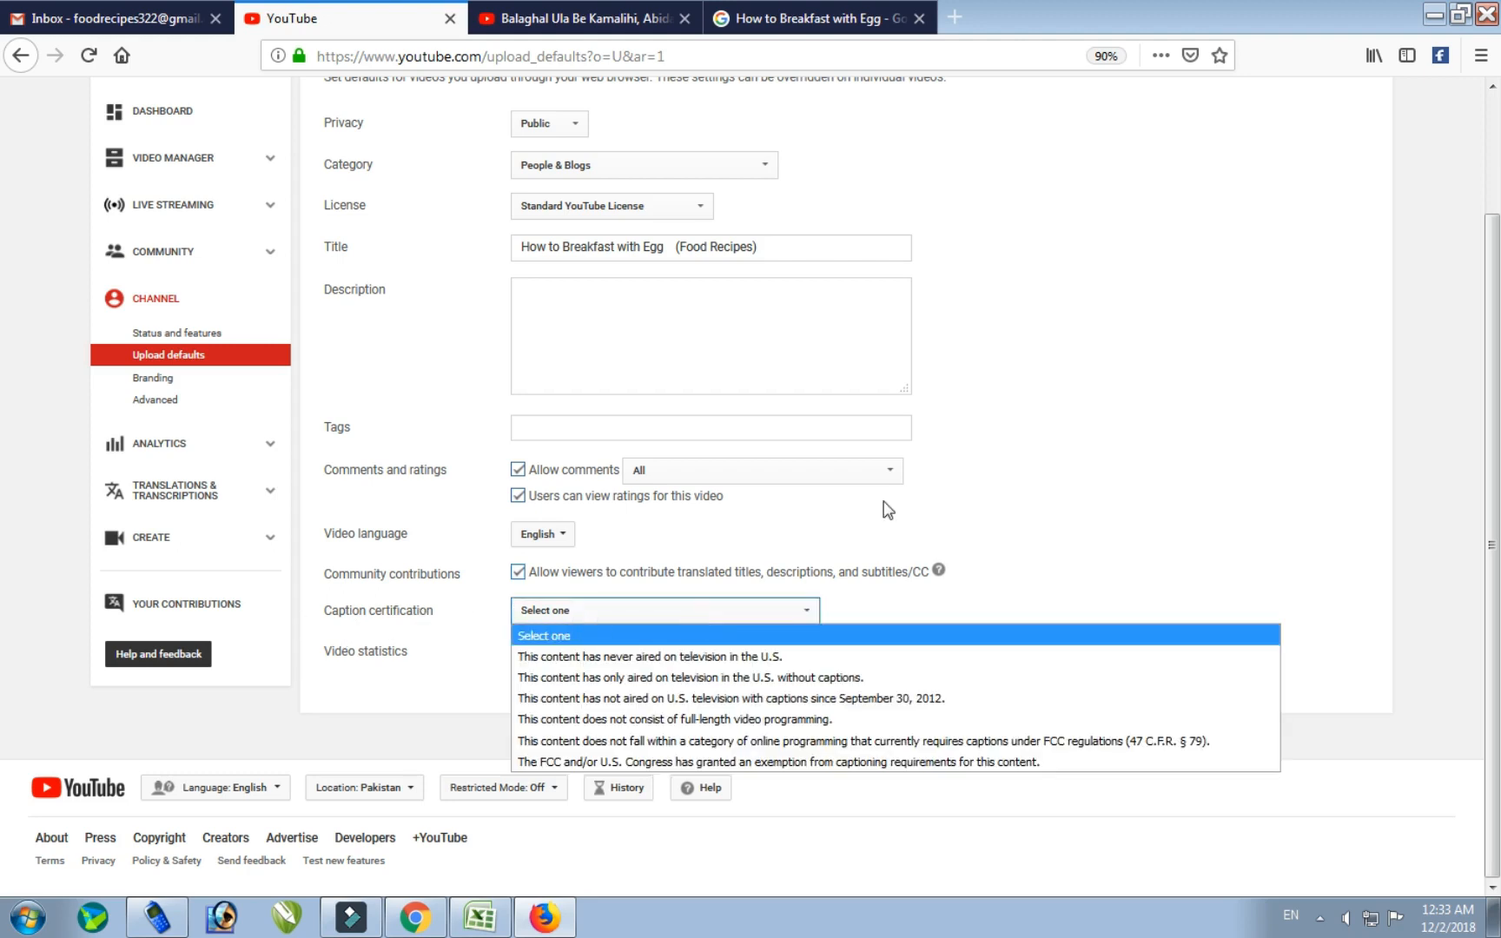
click(888, 511)
click(712, 608)
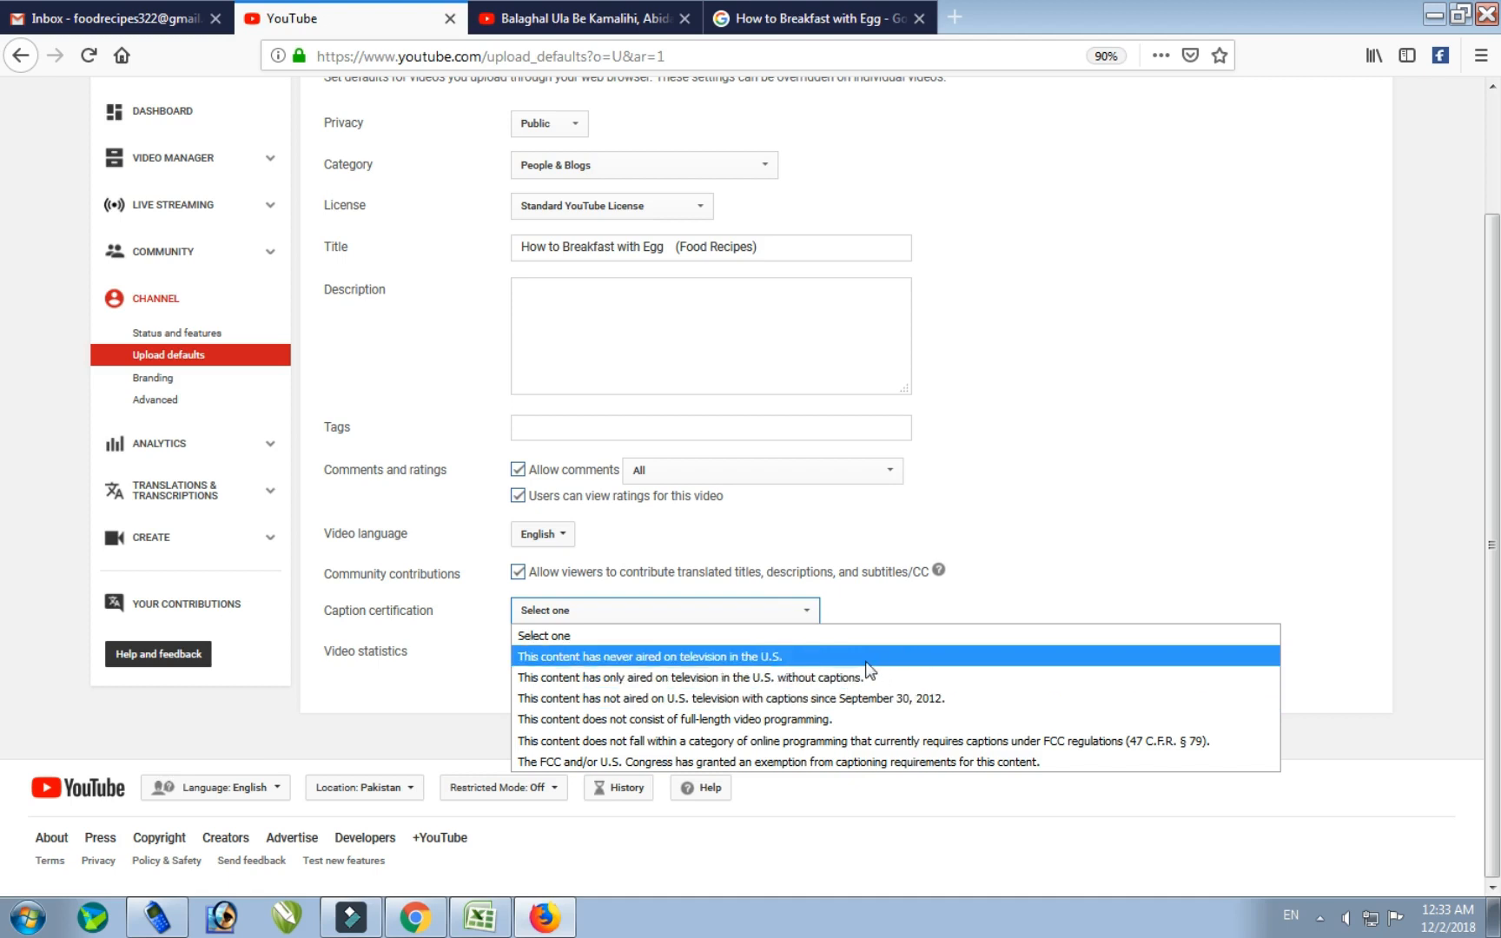
click(805, 656)
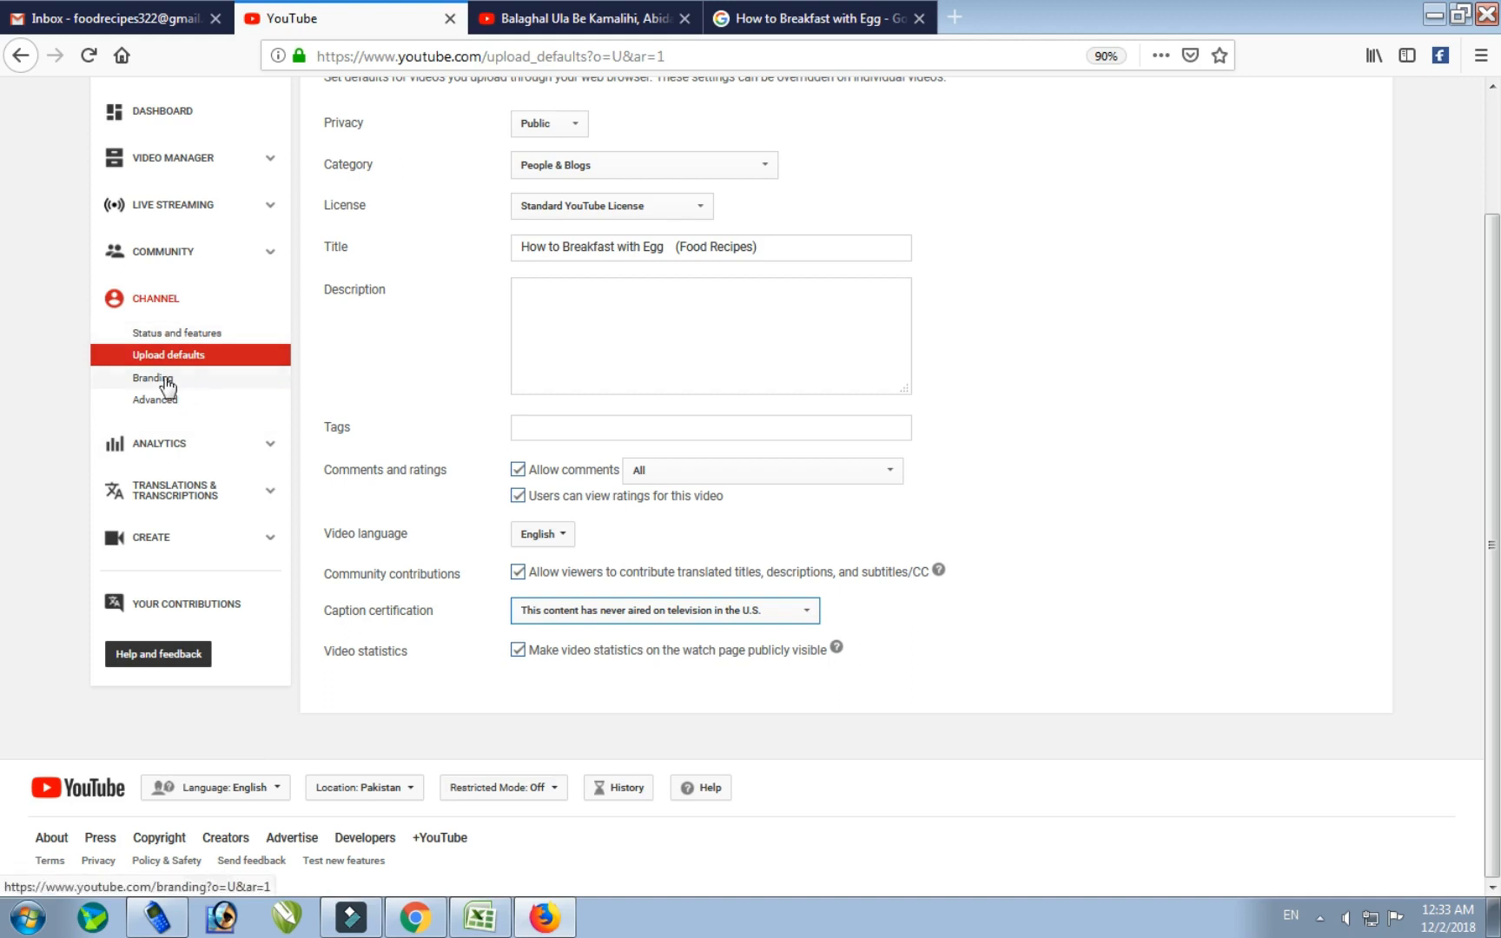
scroll(725, 187, up, 2)
scroll(726, 187, up, 1)
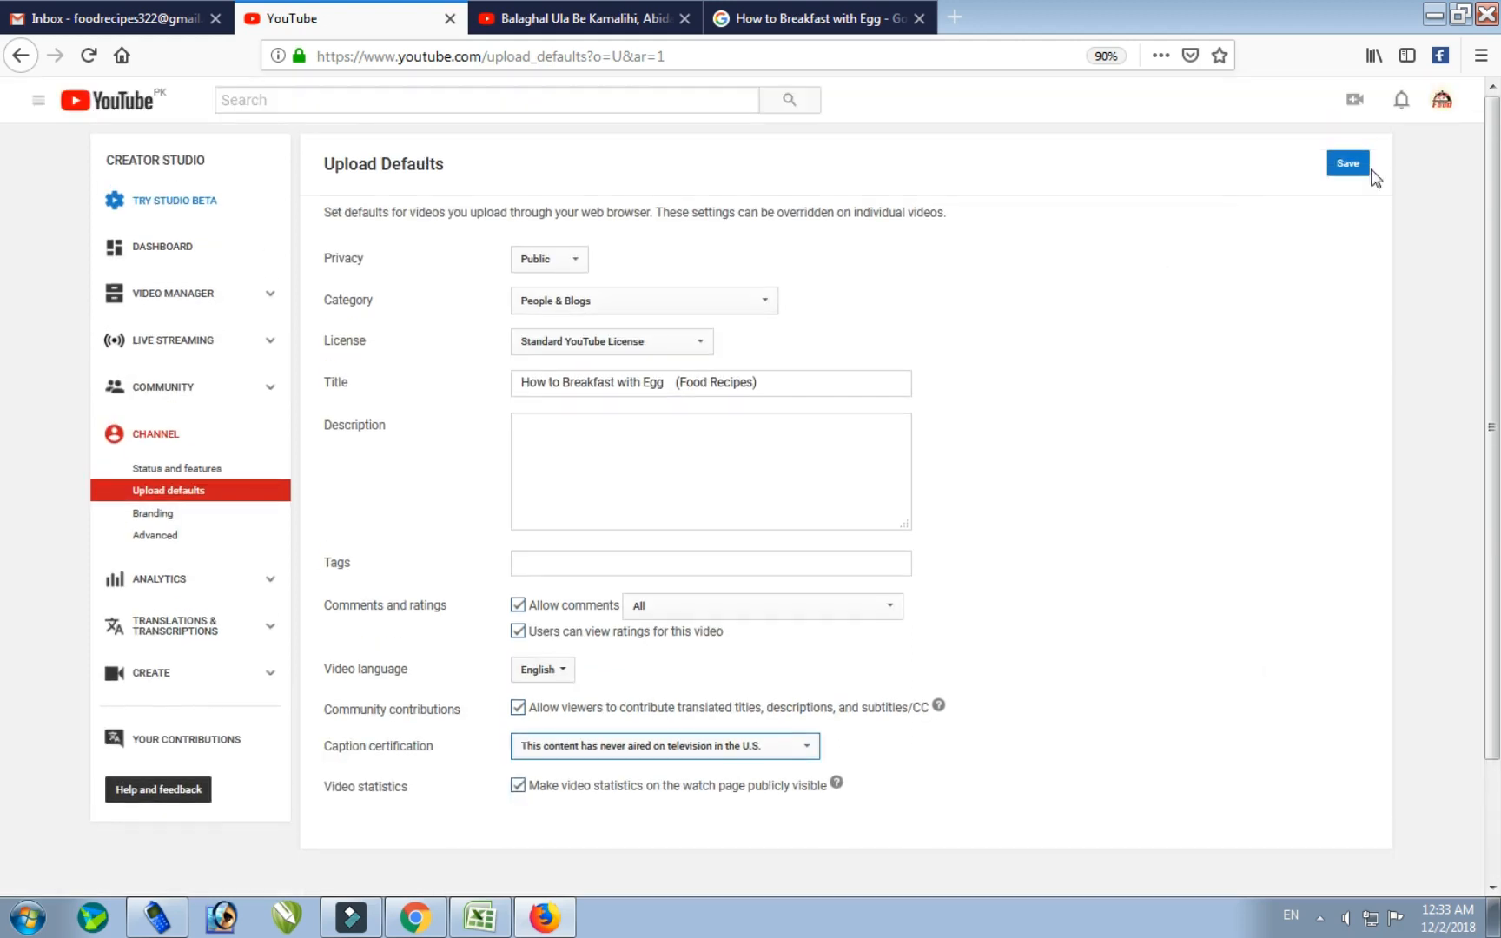
Step: Save the upload defaults and go to the channel's Branding page
click(139, 537)
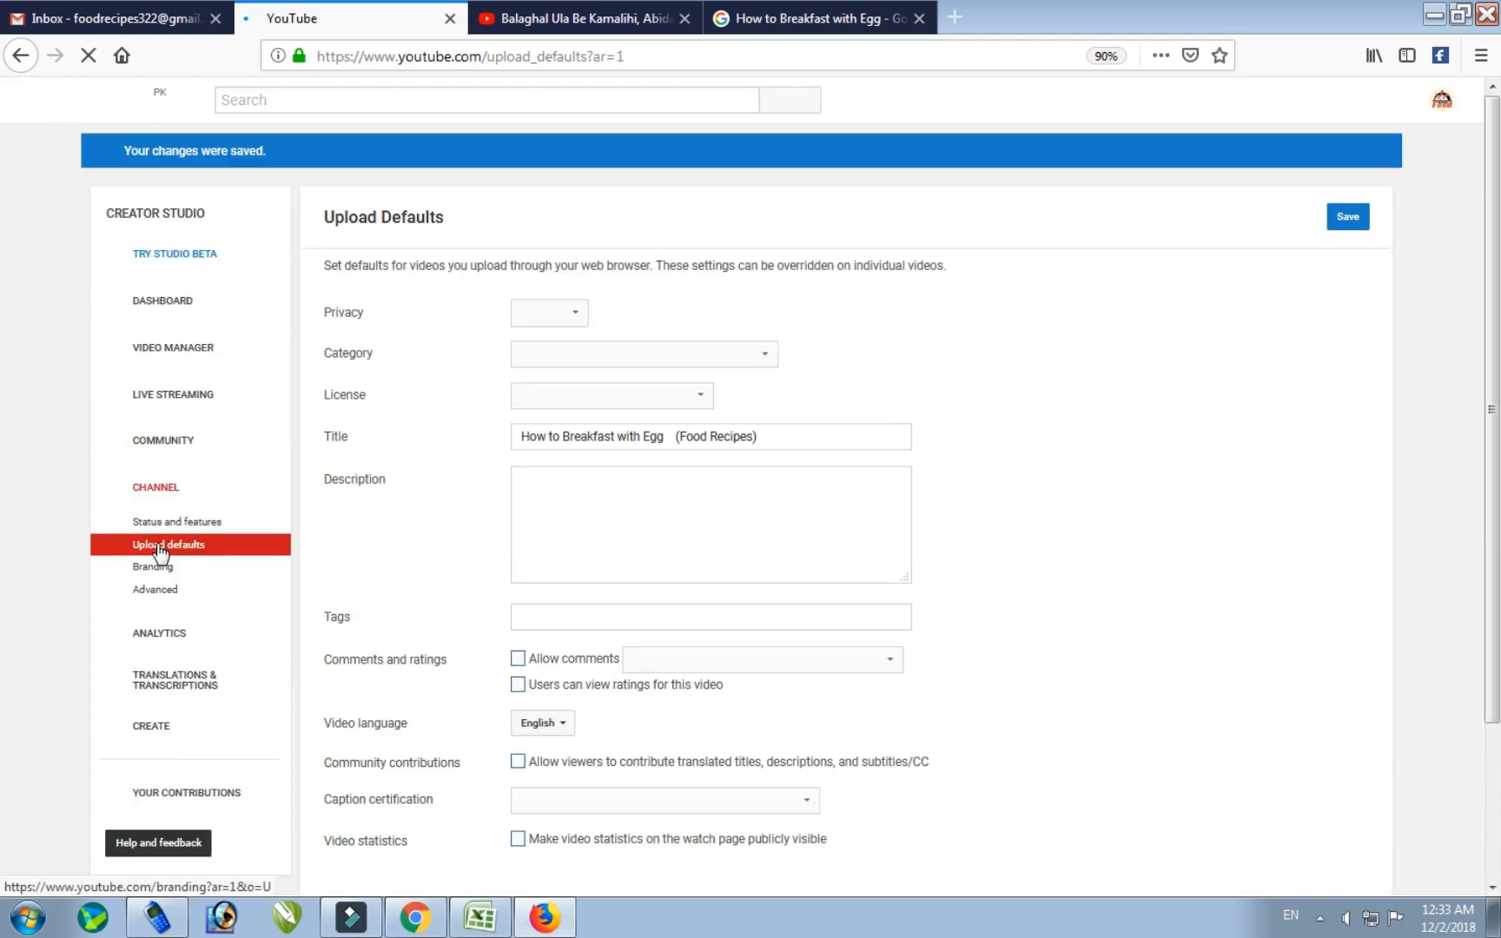
scroll(177, 395, down, 3)
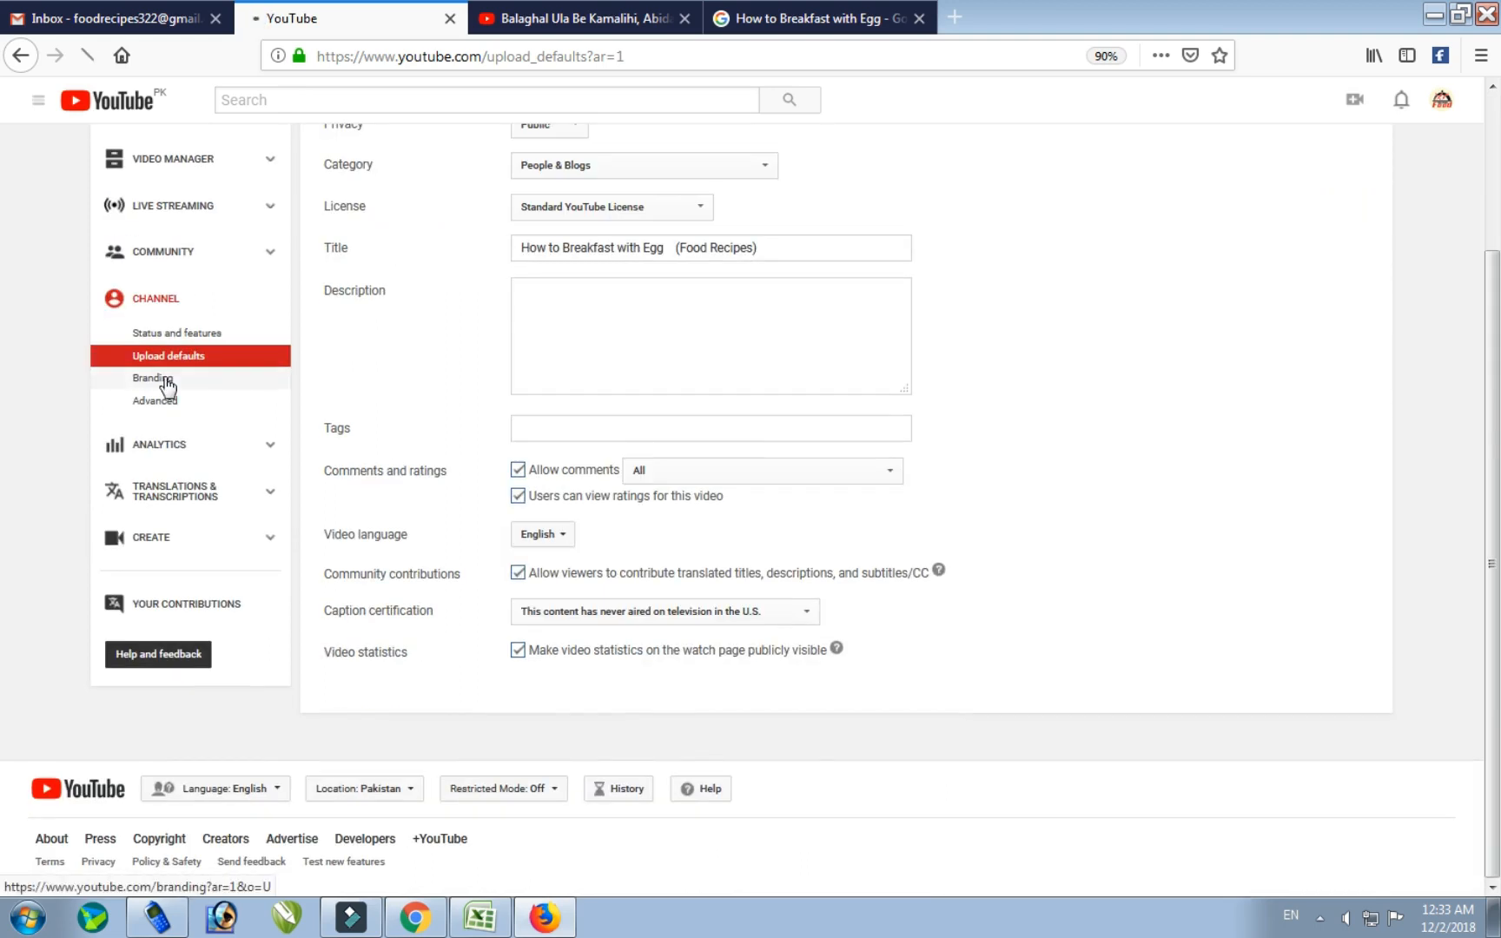
click(165, 379)
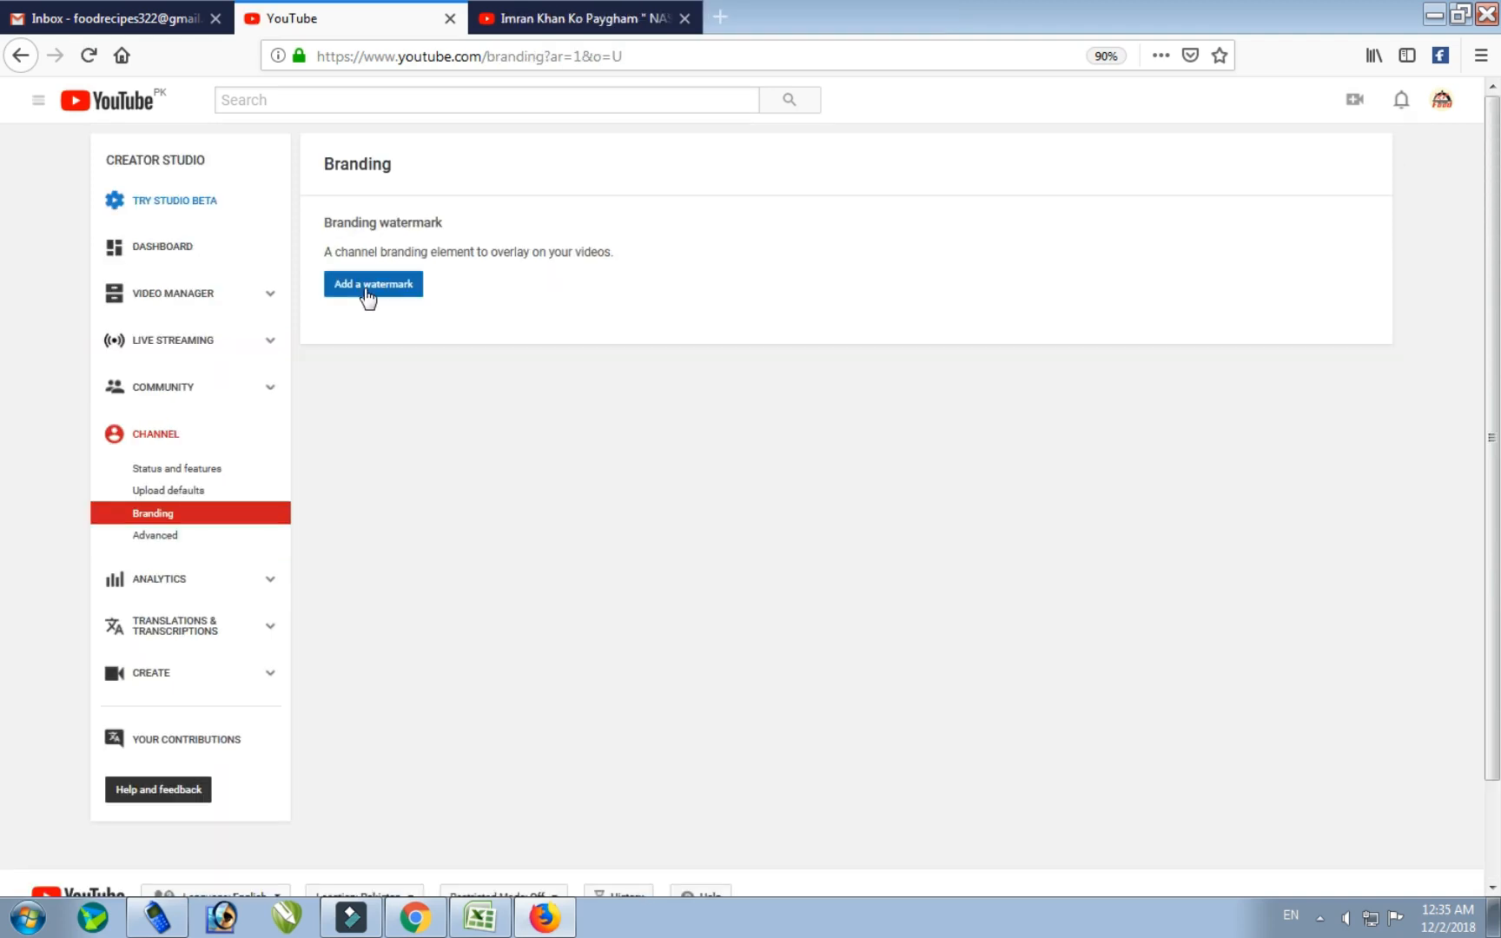
Step: Begin adding a watermark and browse for its image file
click(368, 287)
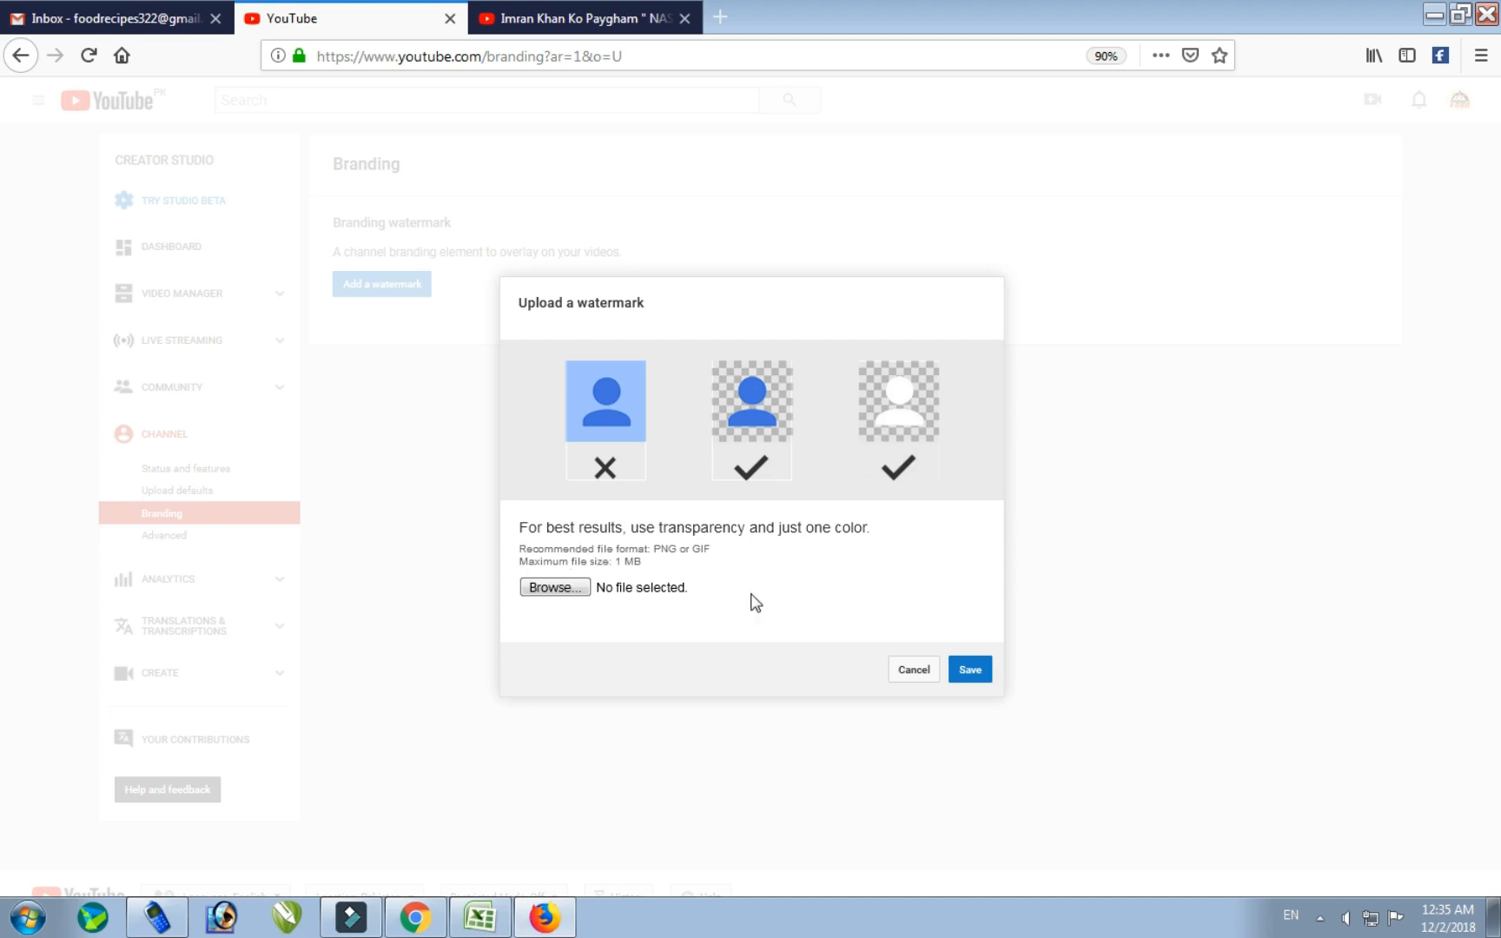
click(568, 587)
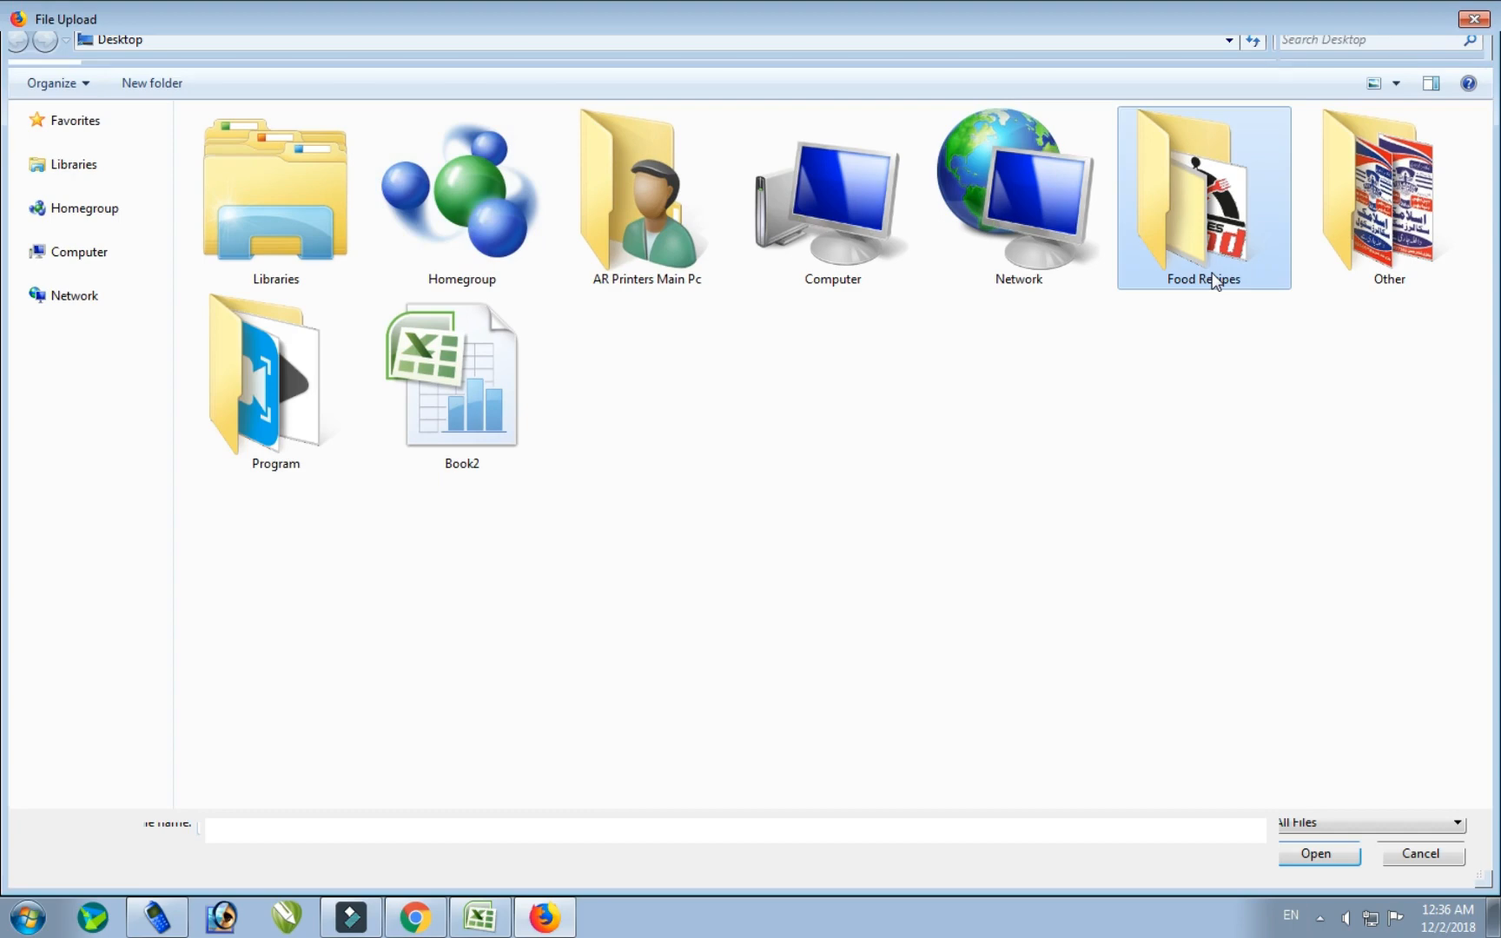
Step: Pick For Video.png from the Food Recipes folder as the watermark image
double_click(1209, 271)
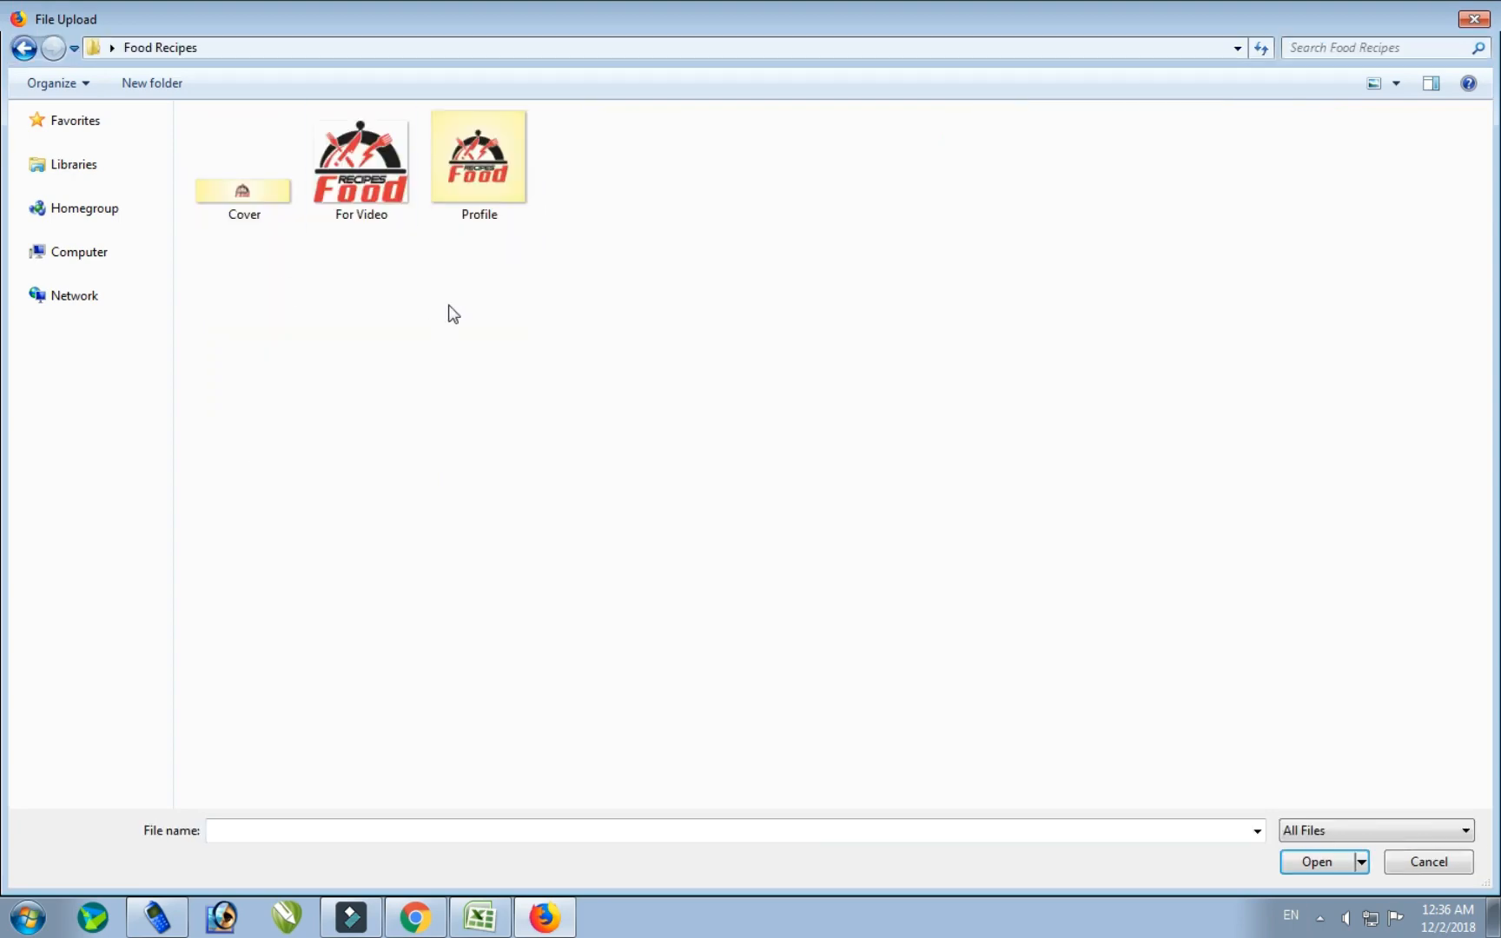
click(359, 162)
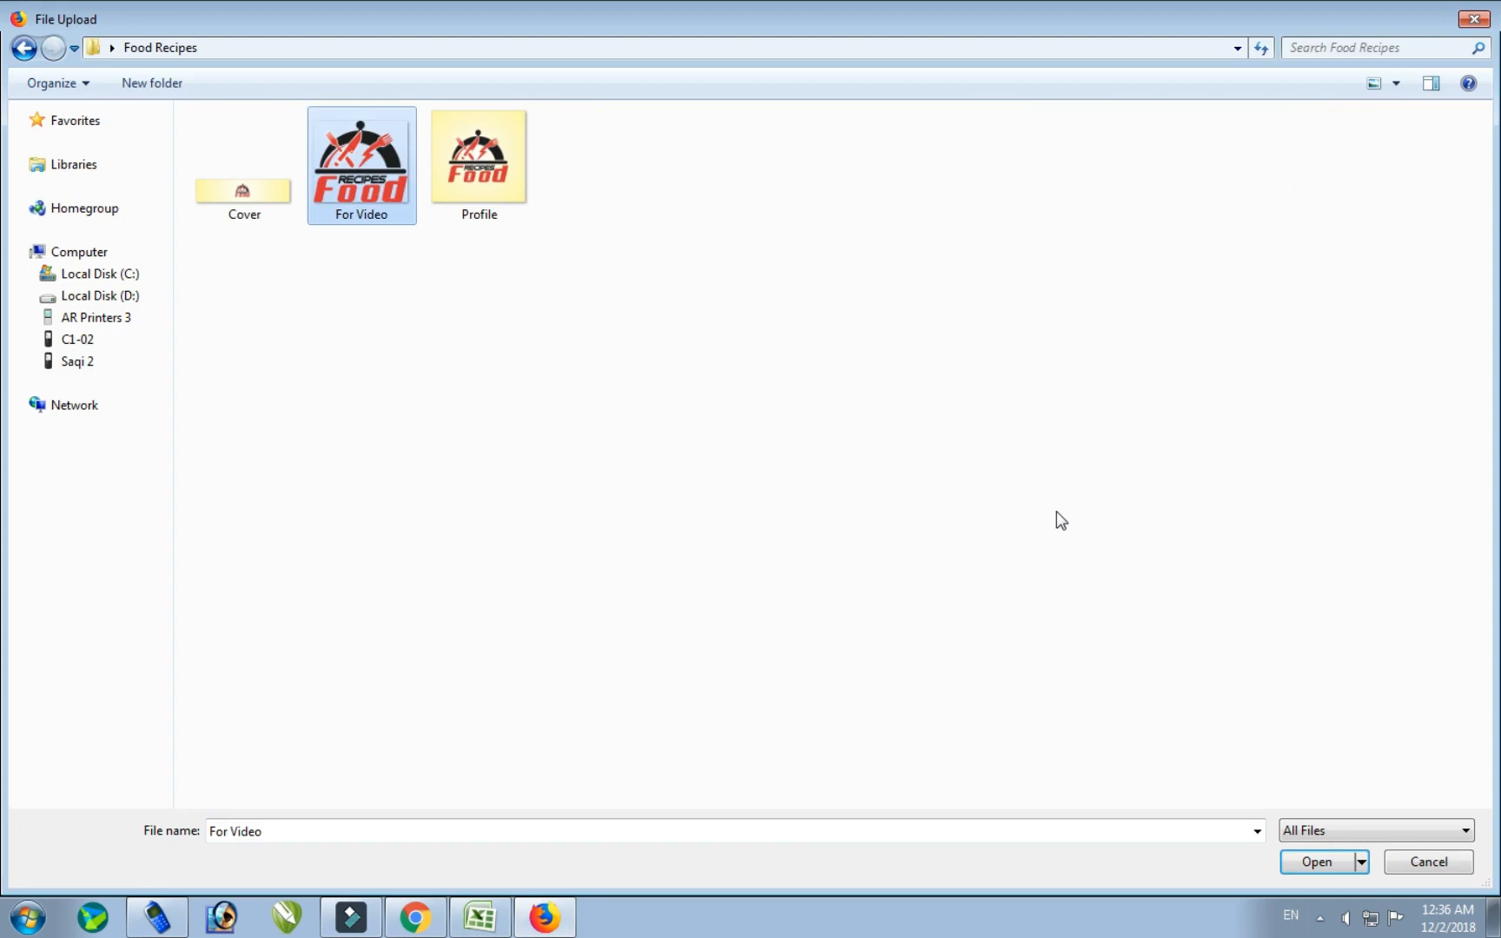
key(Return)
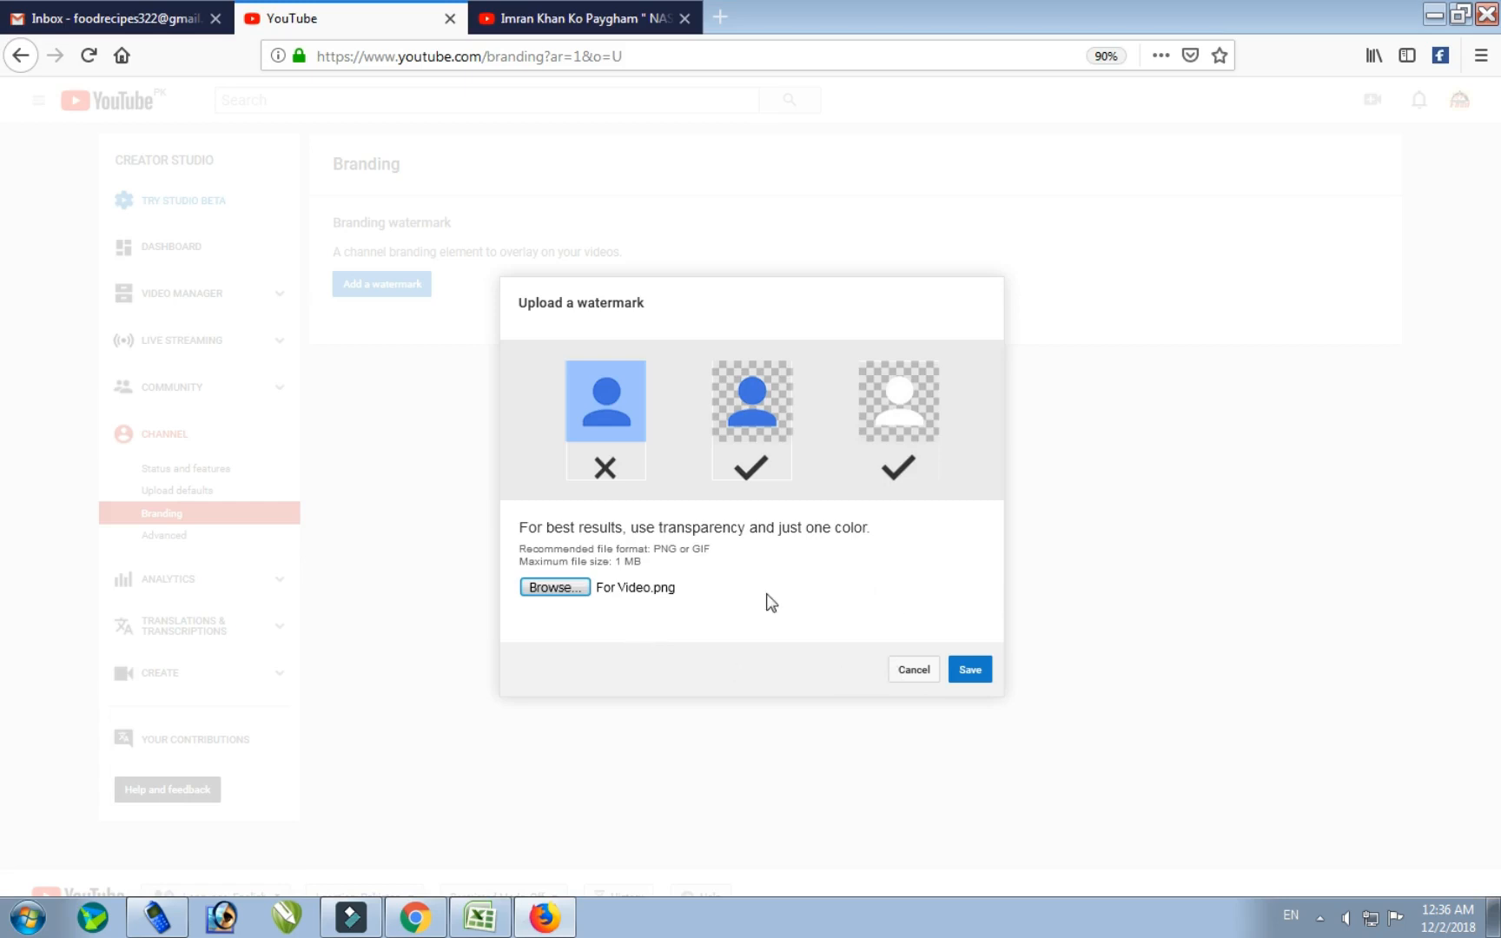
Step: Upload and save the For Video watermark, displayed from a custom start time of 00:05
click(972, 674)
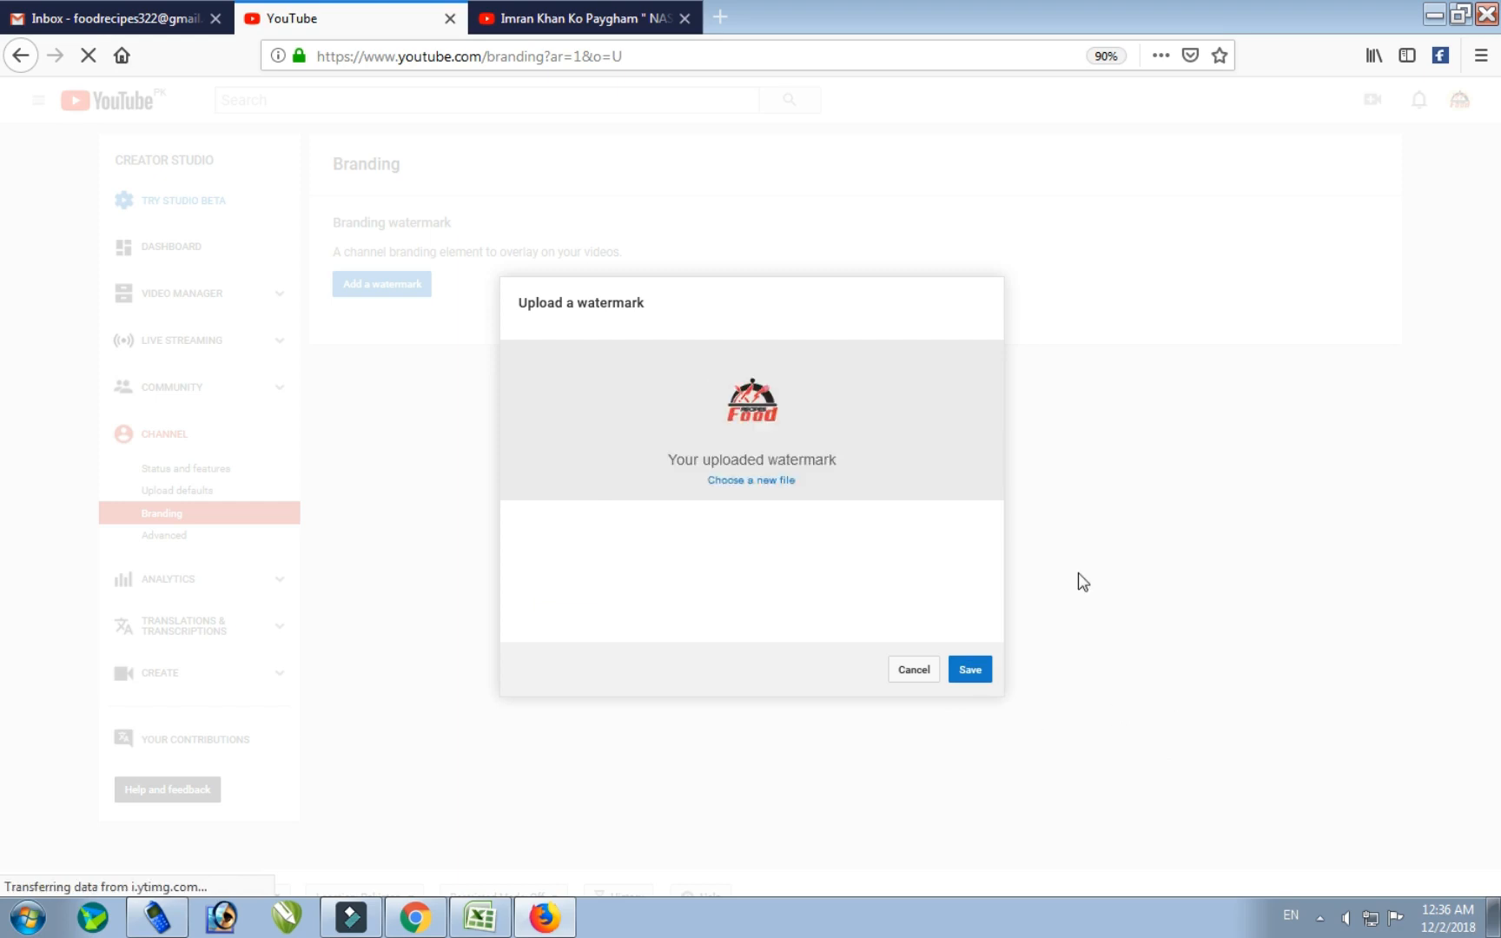
click(955, 676)
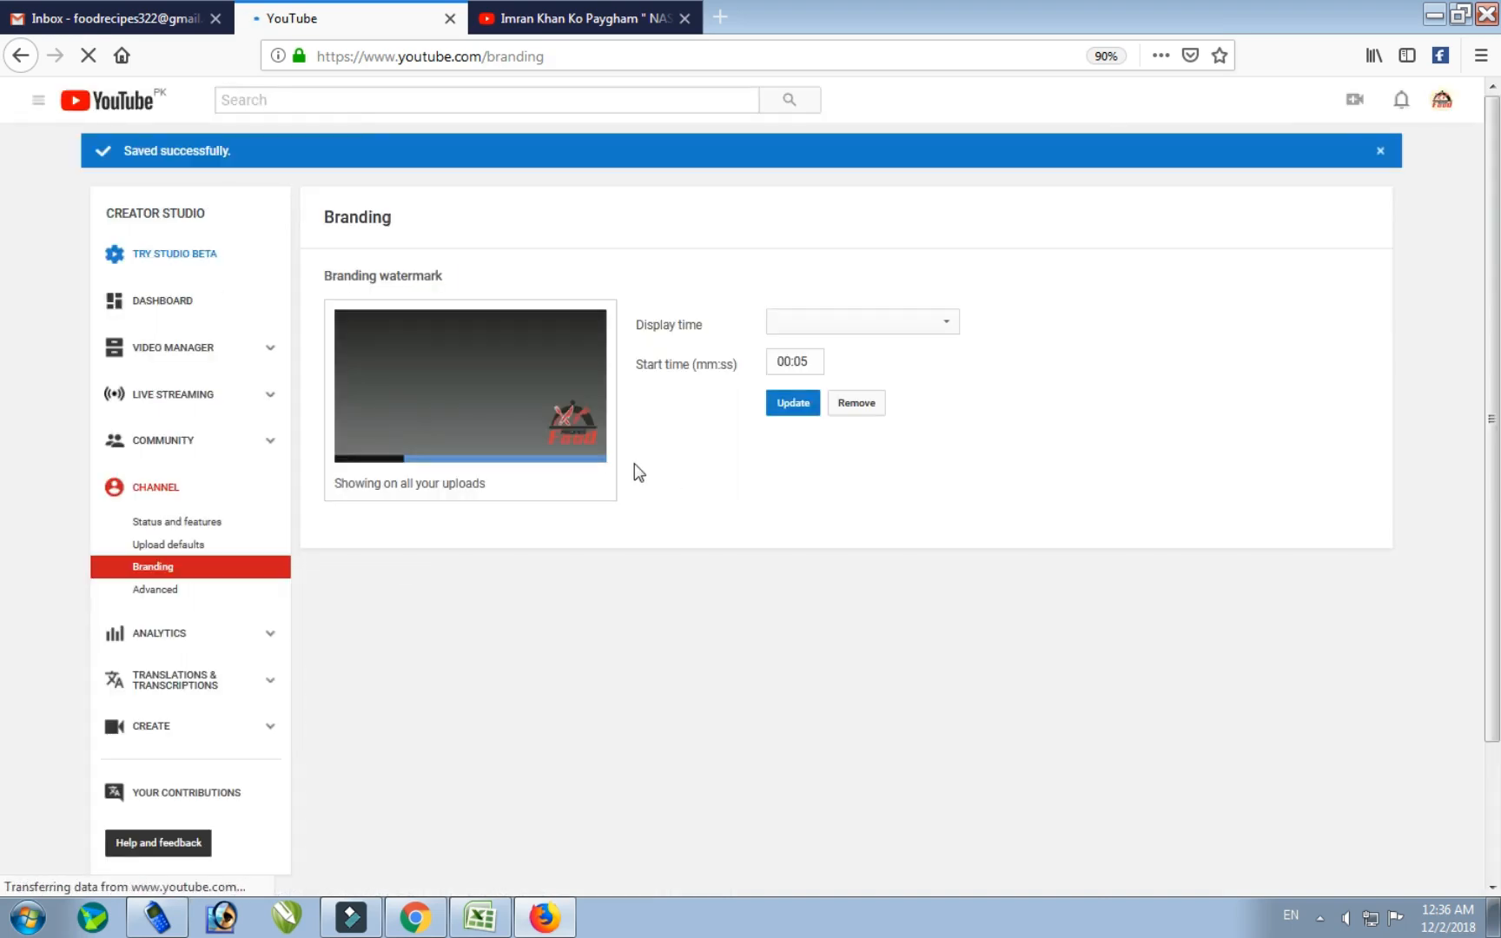
click(926, 327)
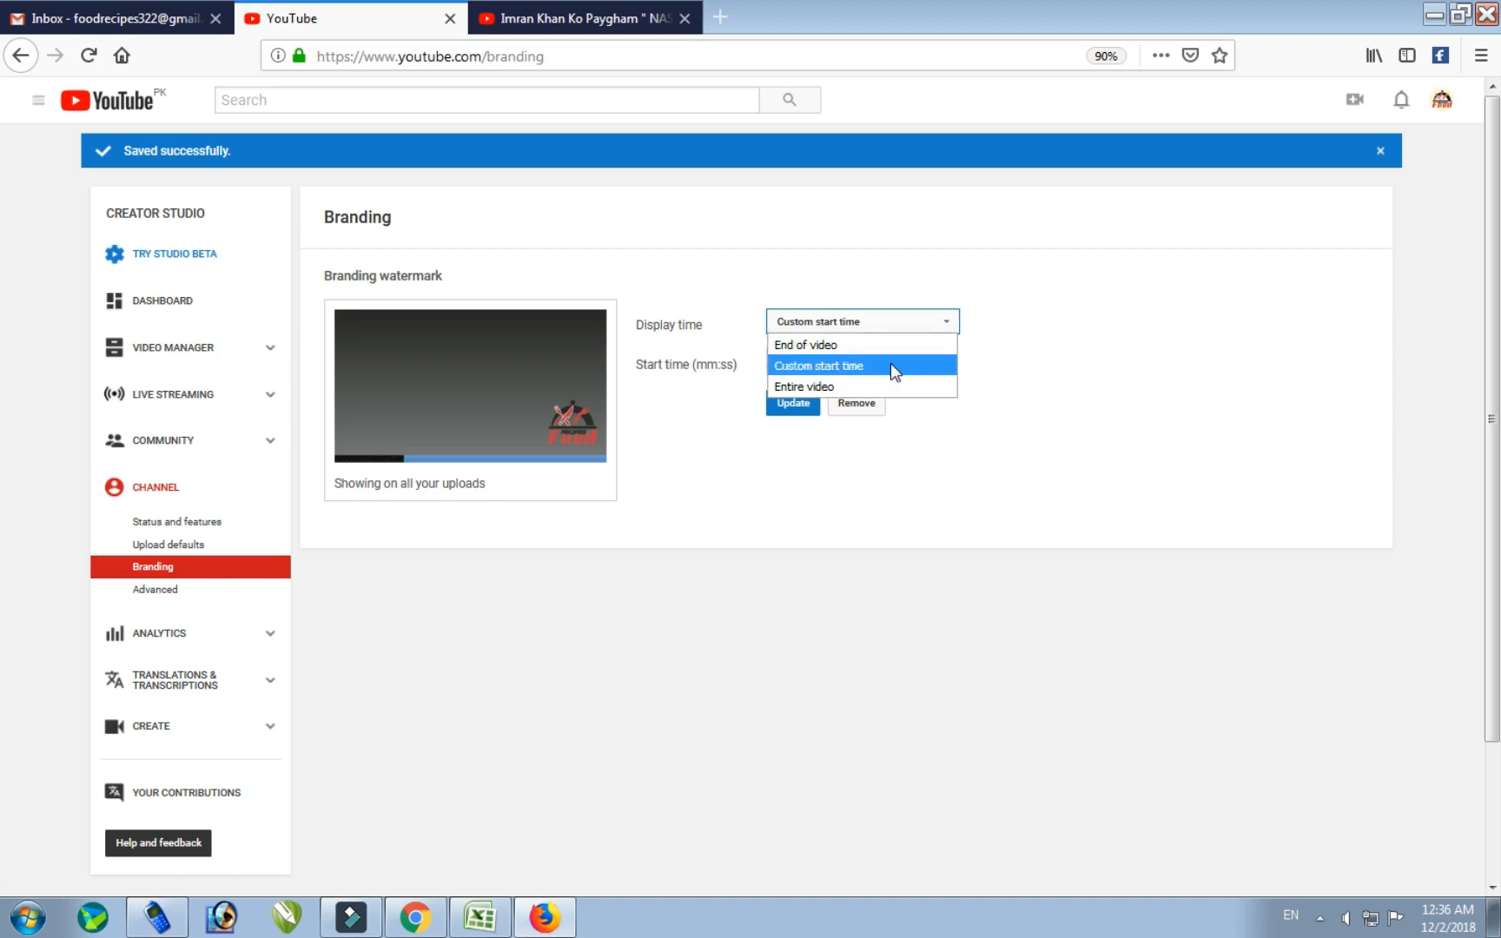
click(792, 406)
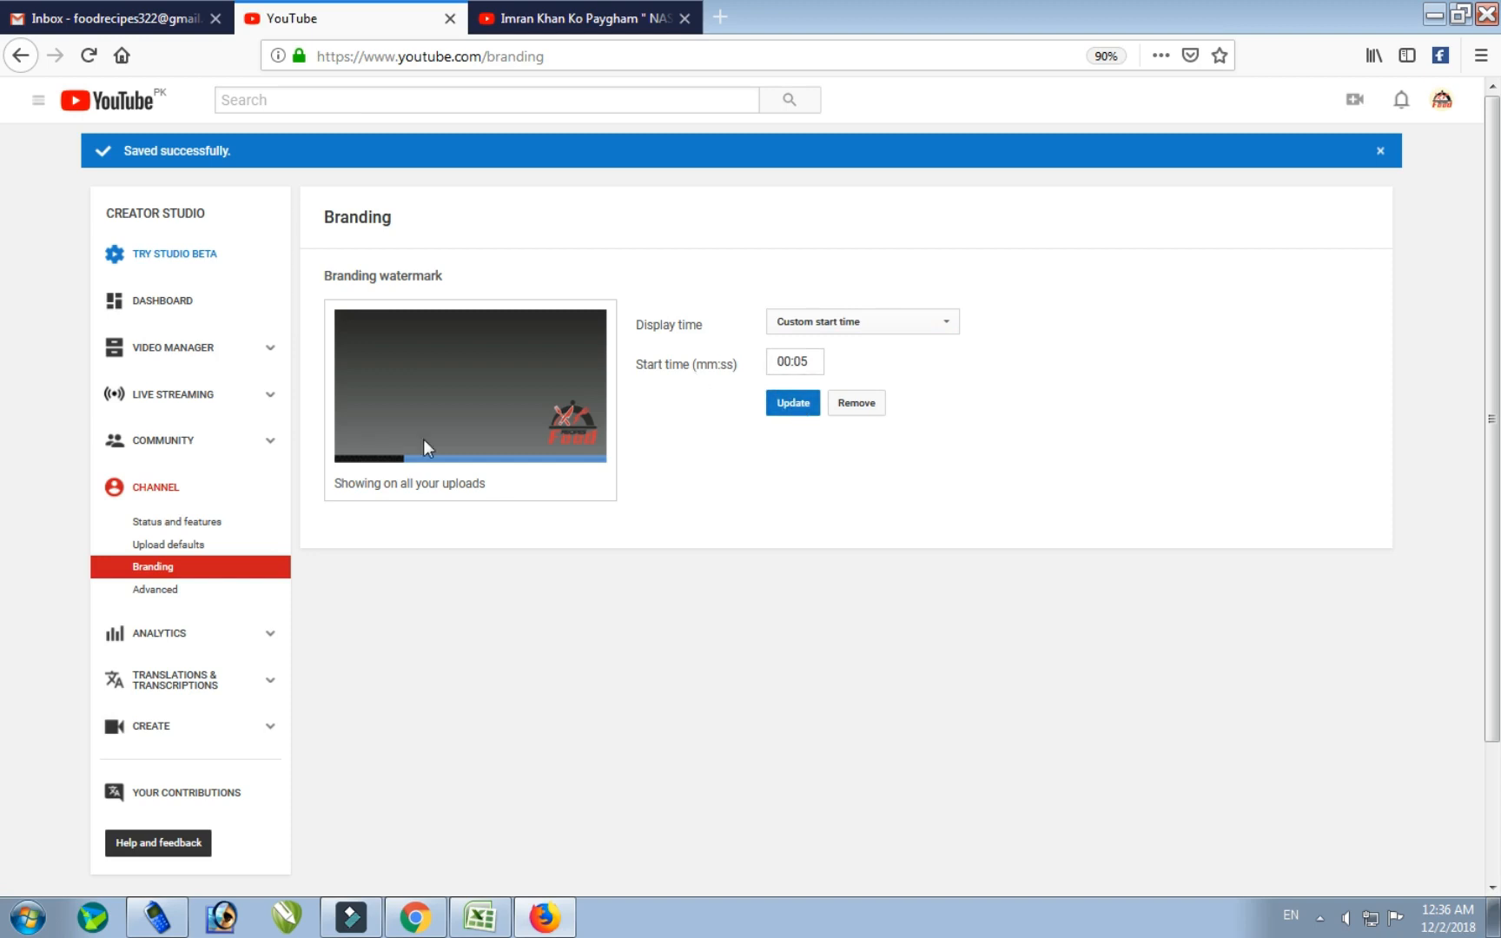
click(792, 405)
Step: Change the channel country from Pakistan to United States in Advanced settings
click(168, 592)
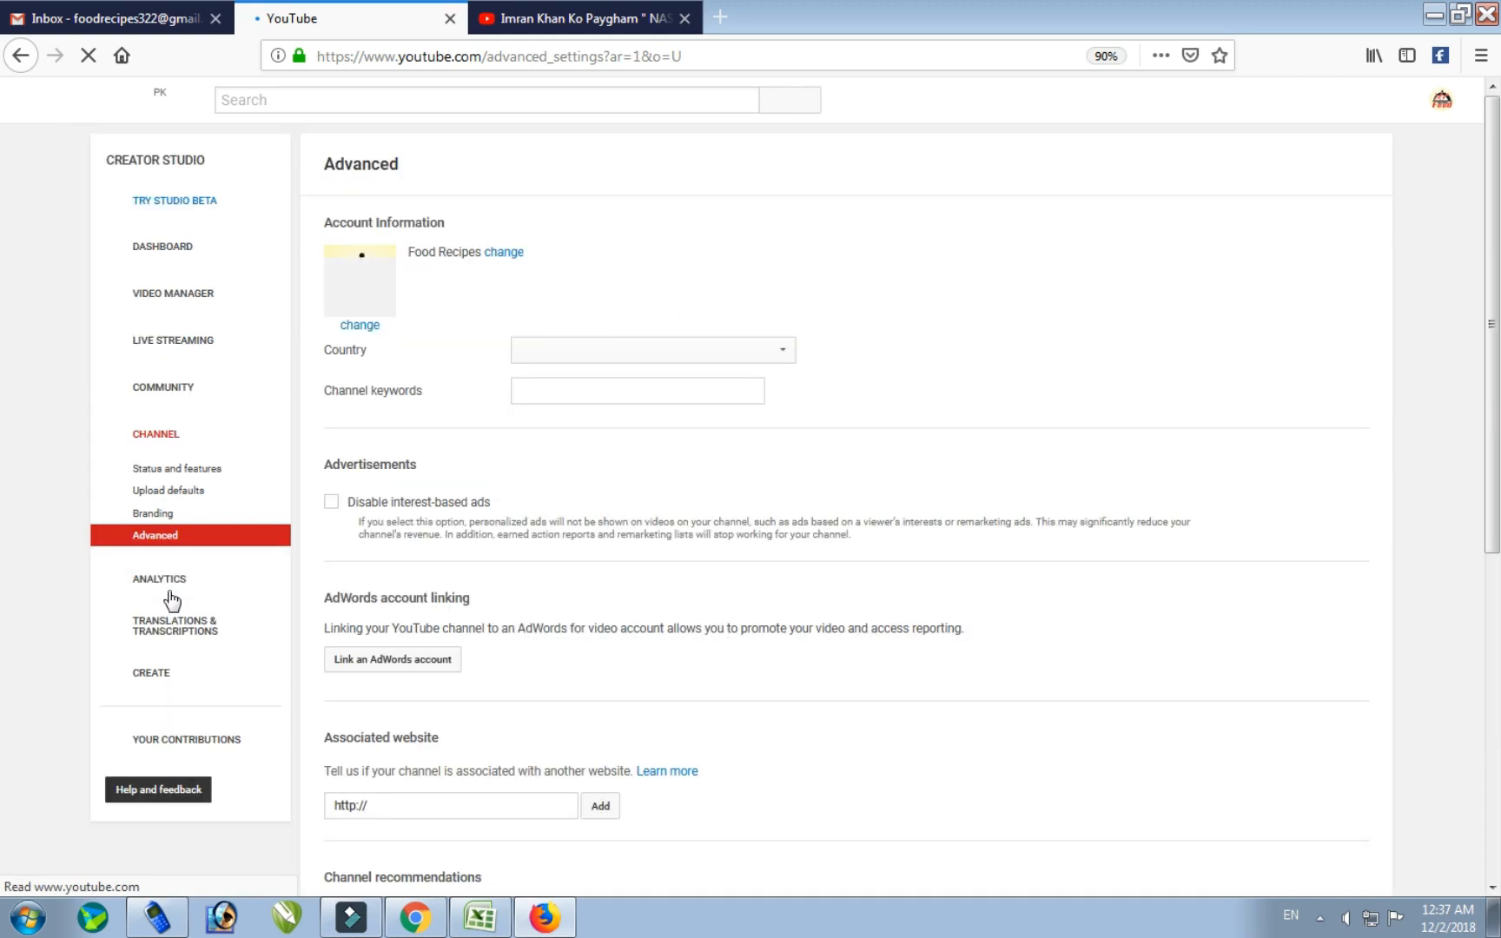
click(619, 350)
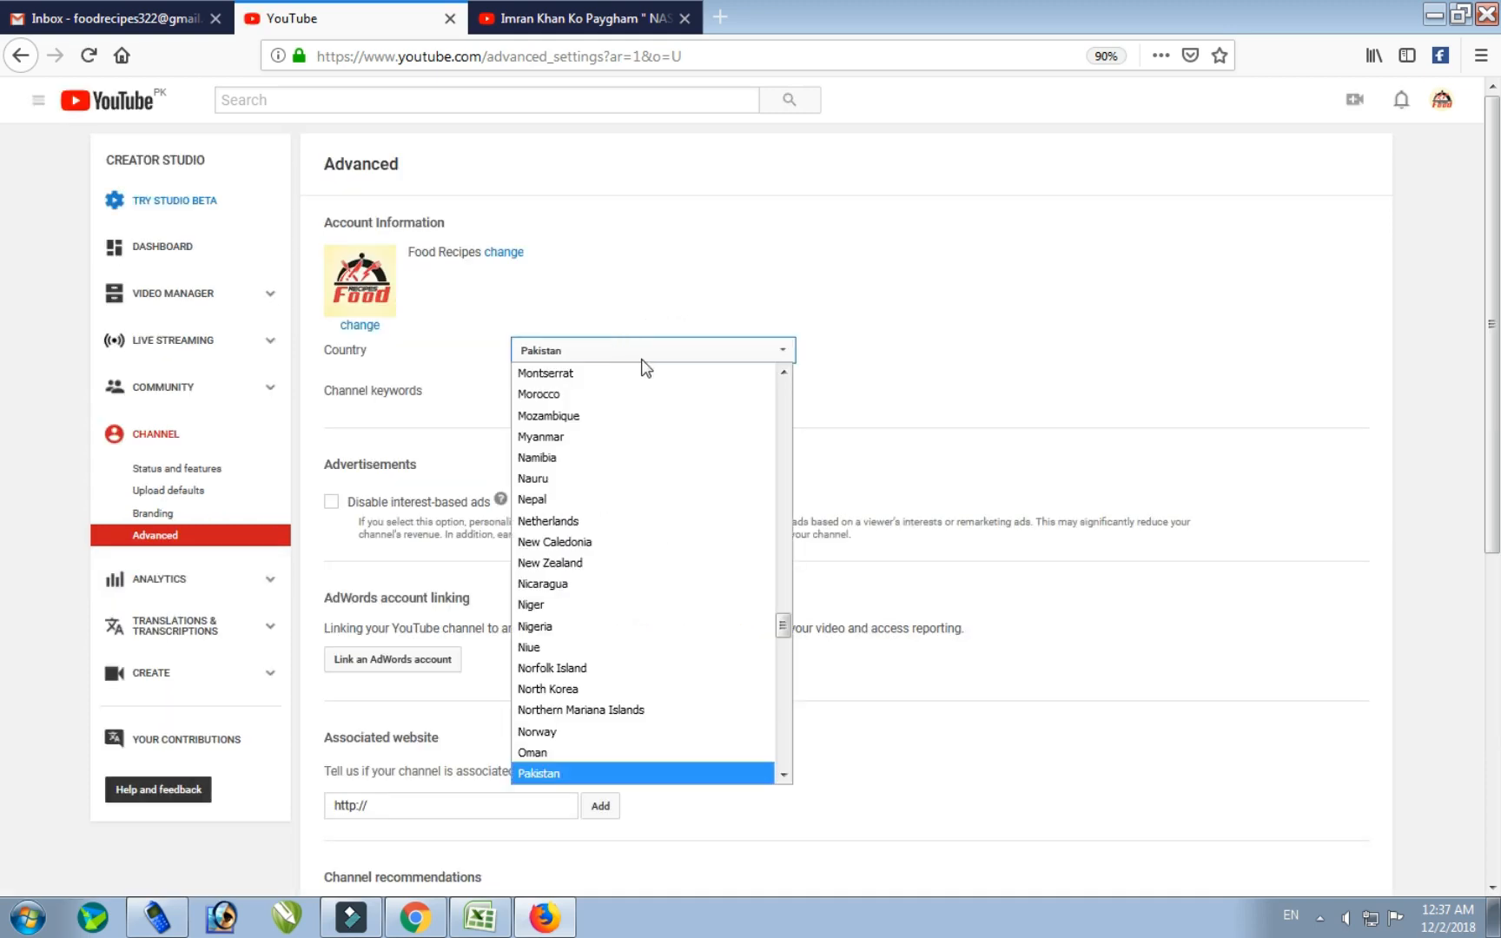
click(640, 356)
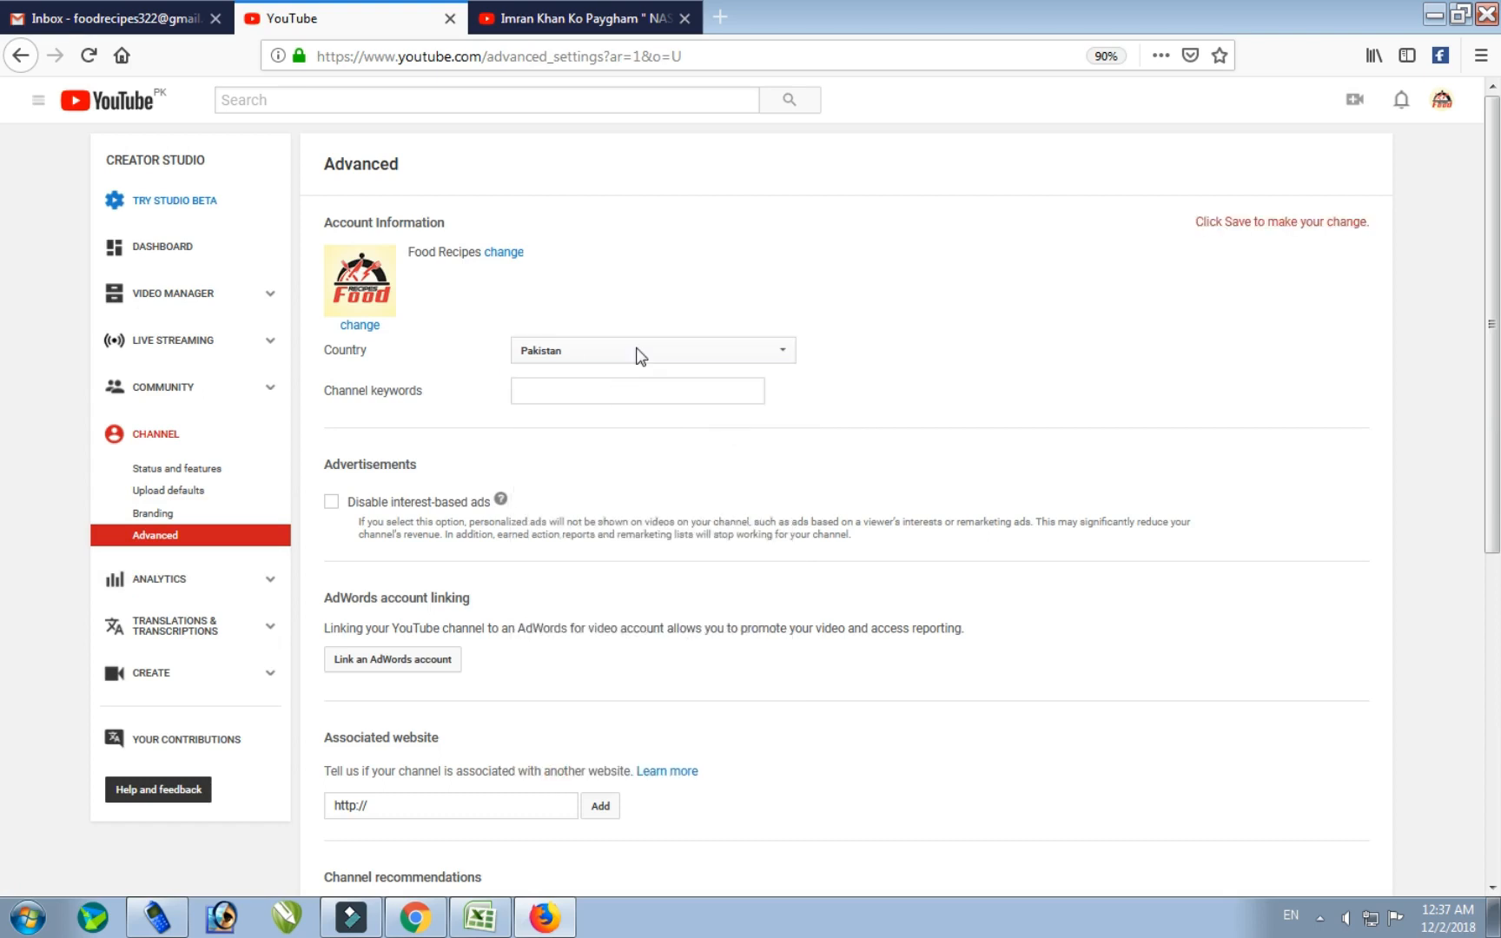
click(645, 352)
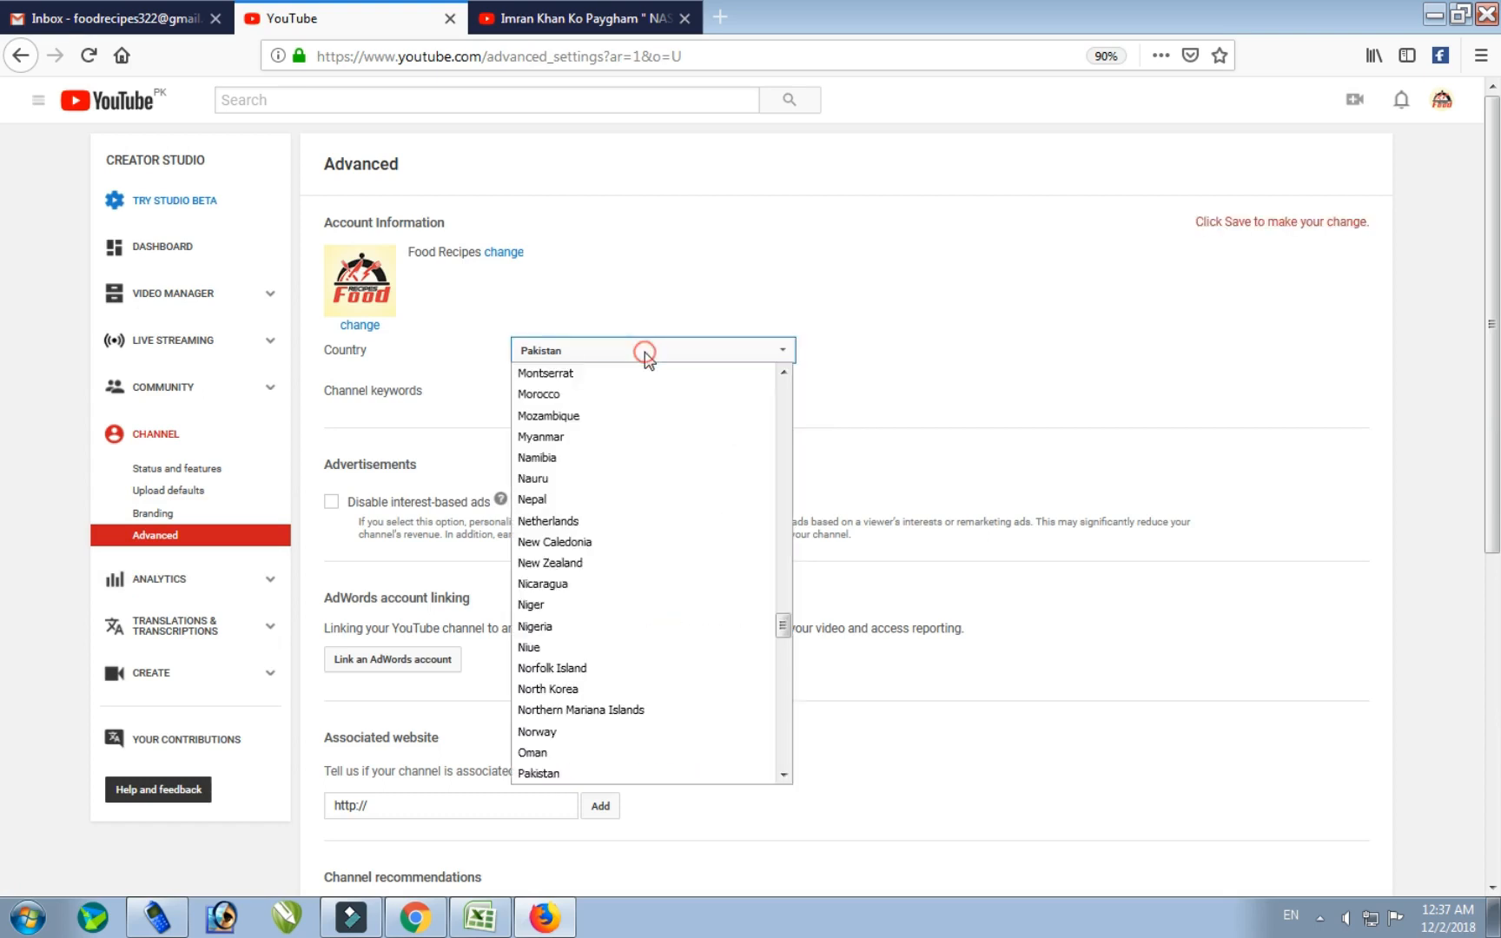
drag(781, 627, 714, 757)
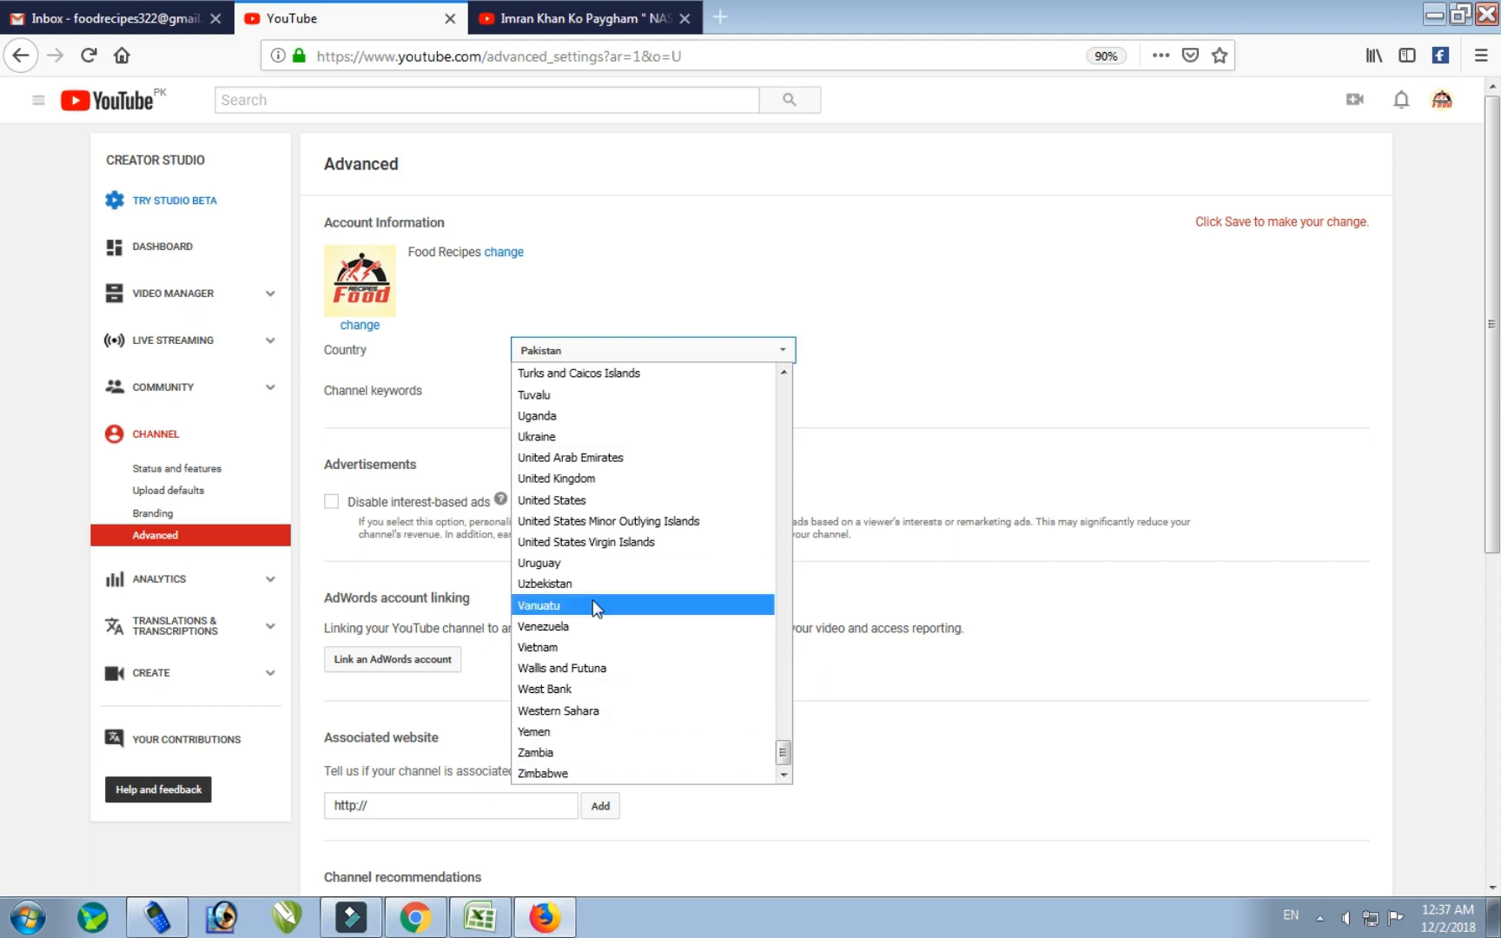
click(602, 504)
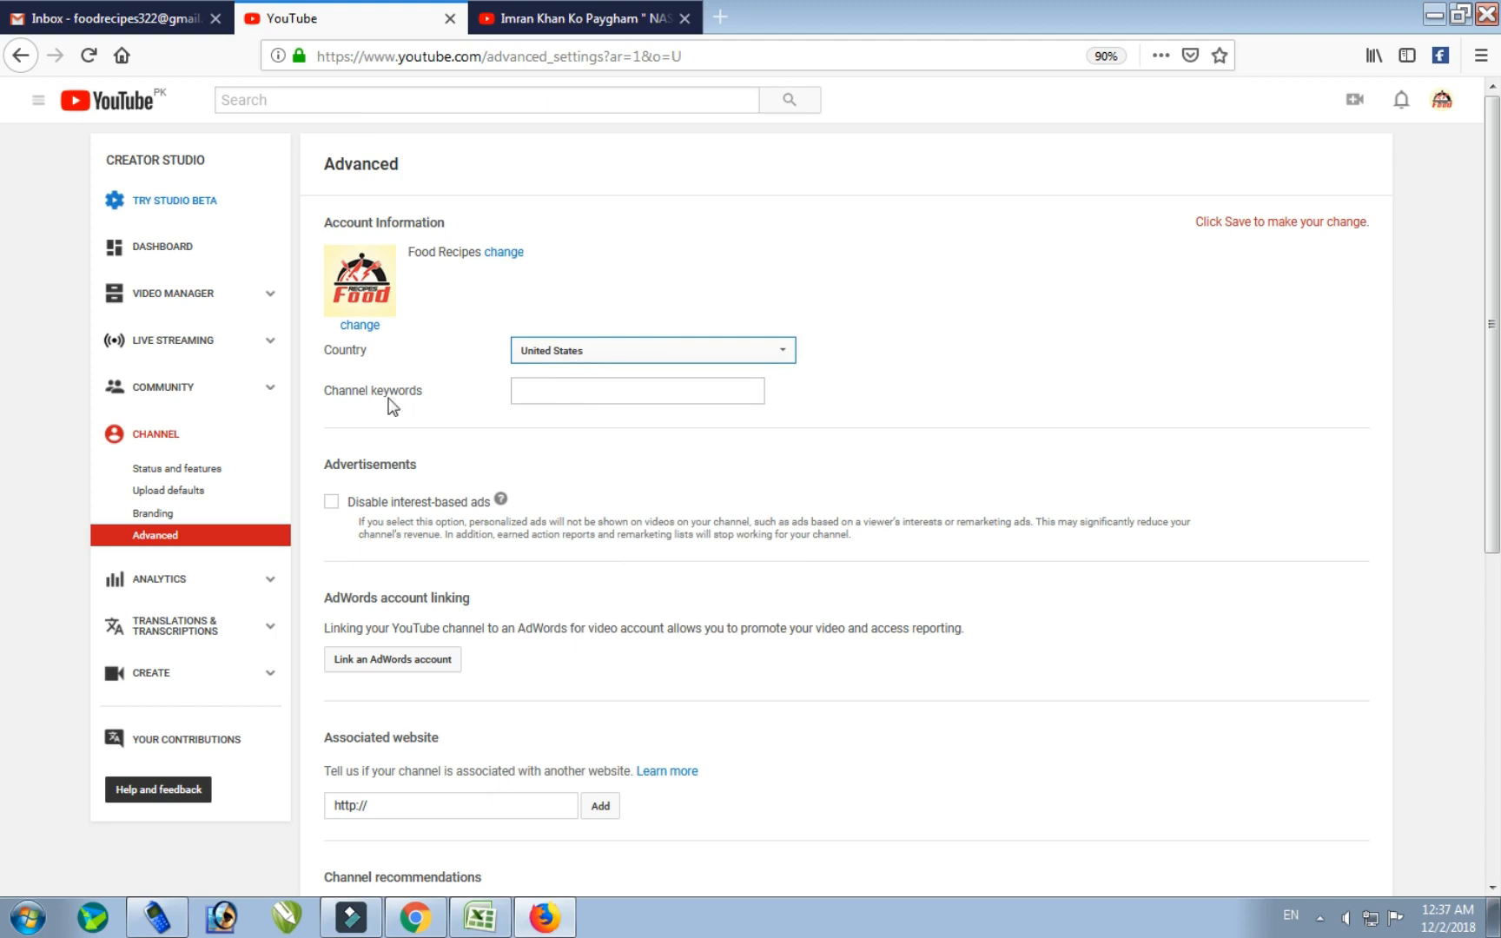
Step: Enter 'Food Recipes' as the channel keywords
click(558, 392)
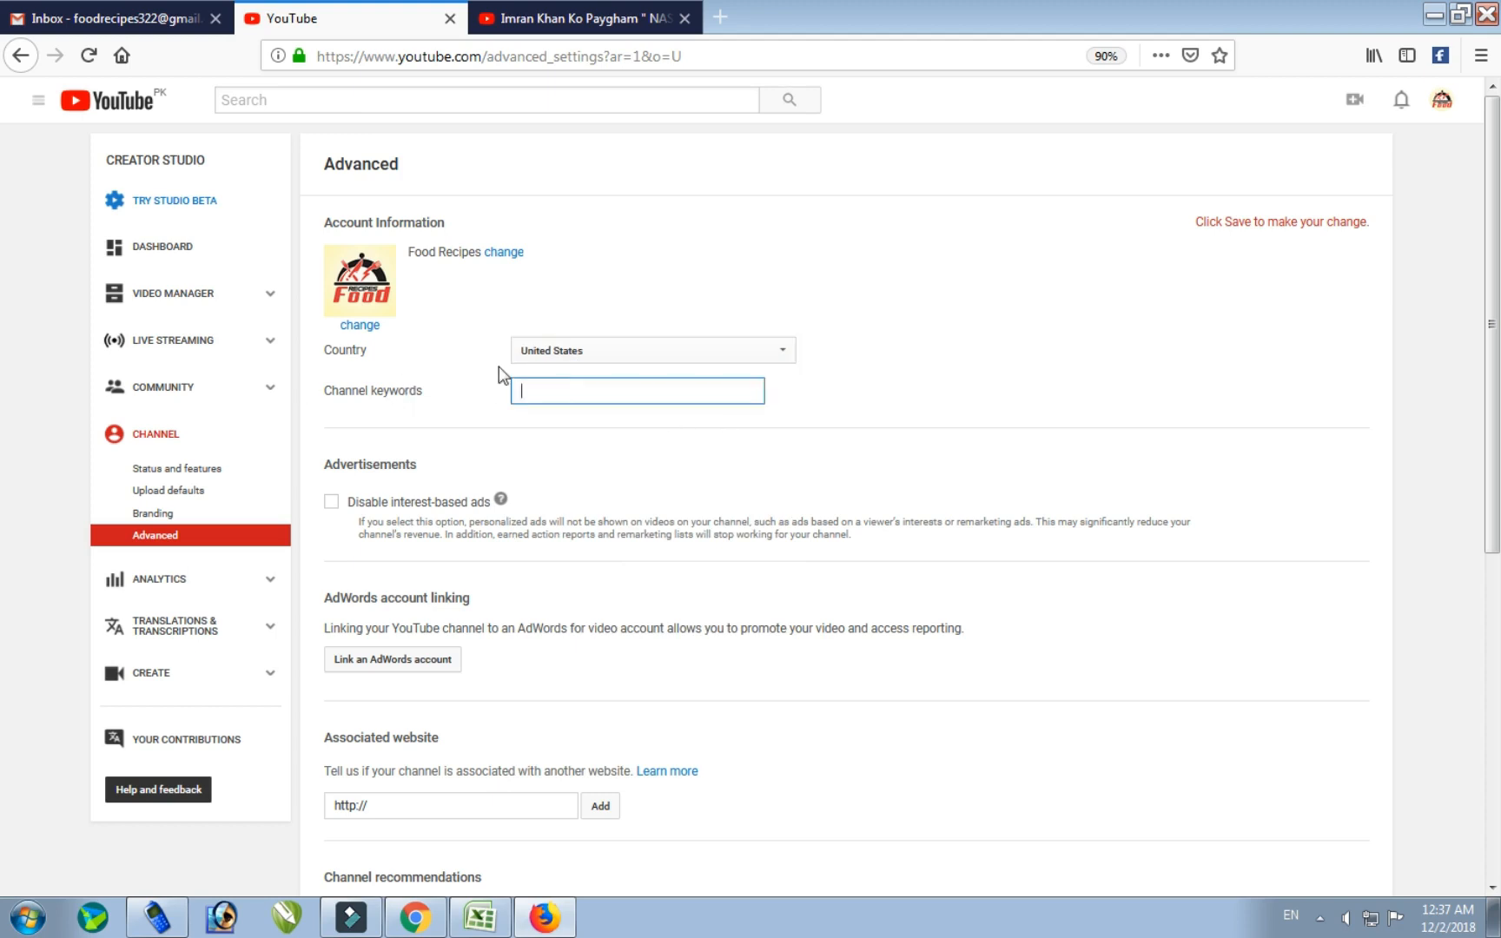
scroll(491, 348, down, 2)
text(Food Recipes)
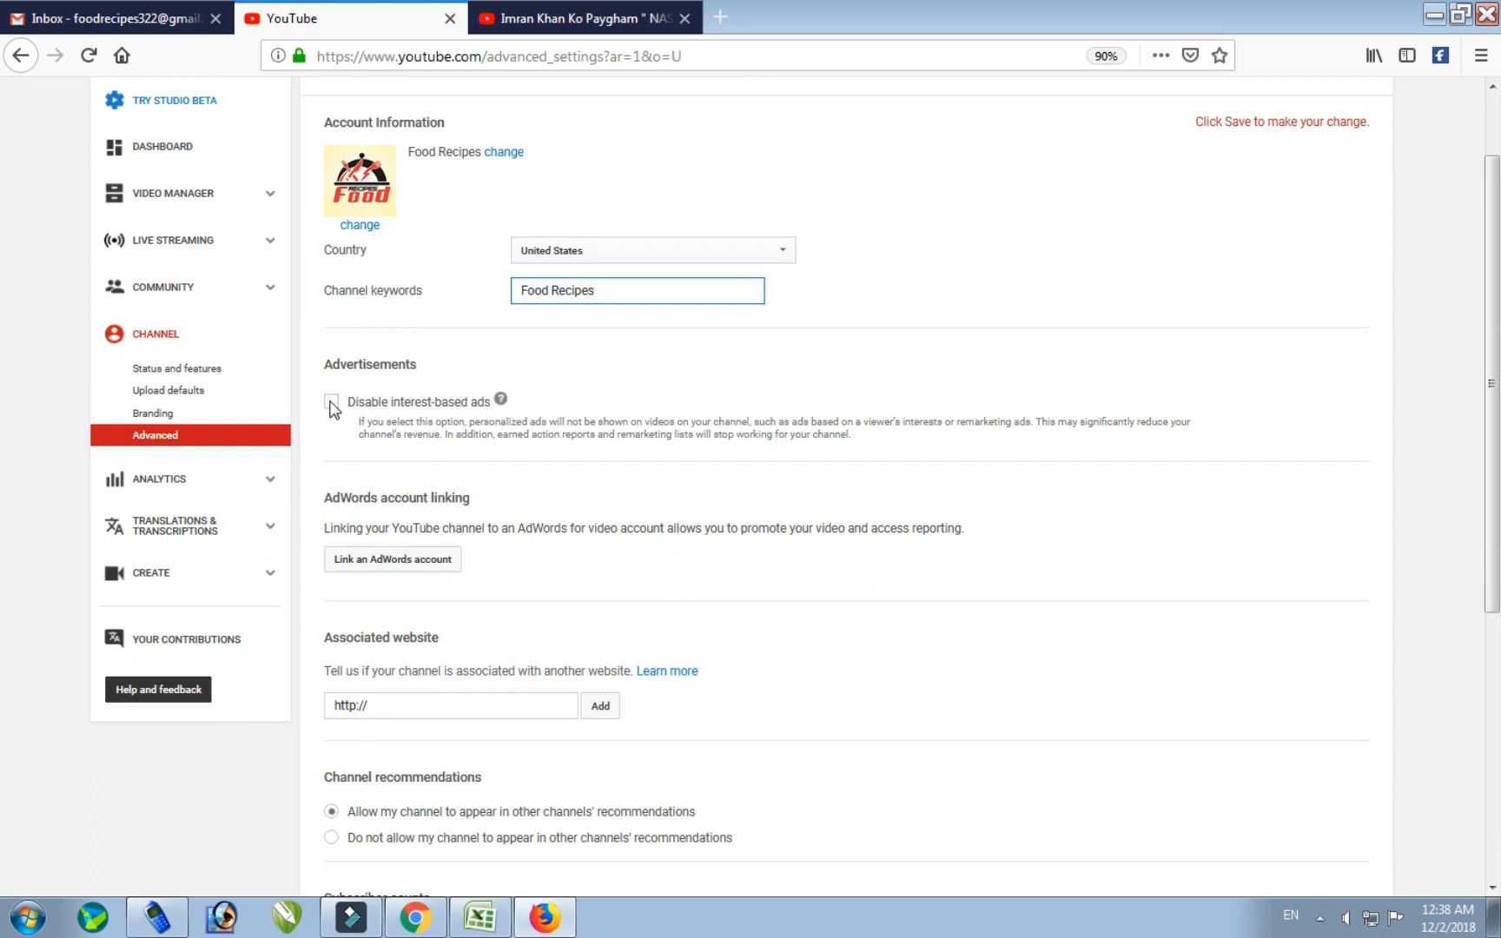
scroll(332, 407, down, 1)
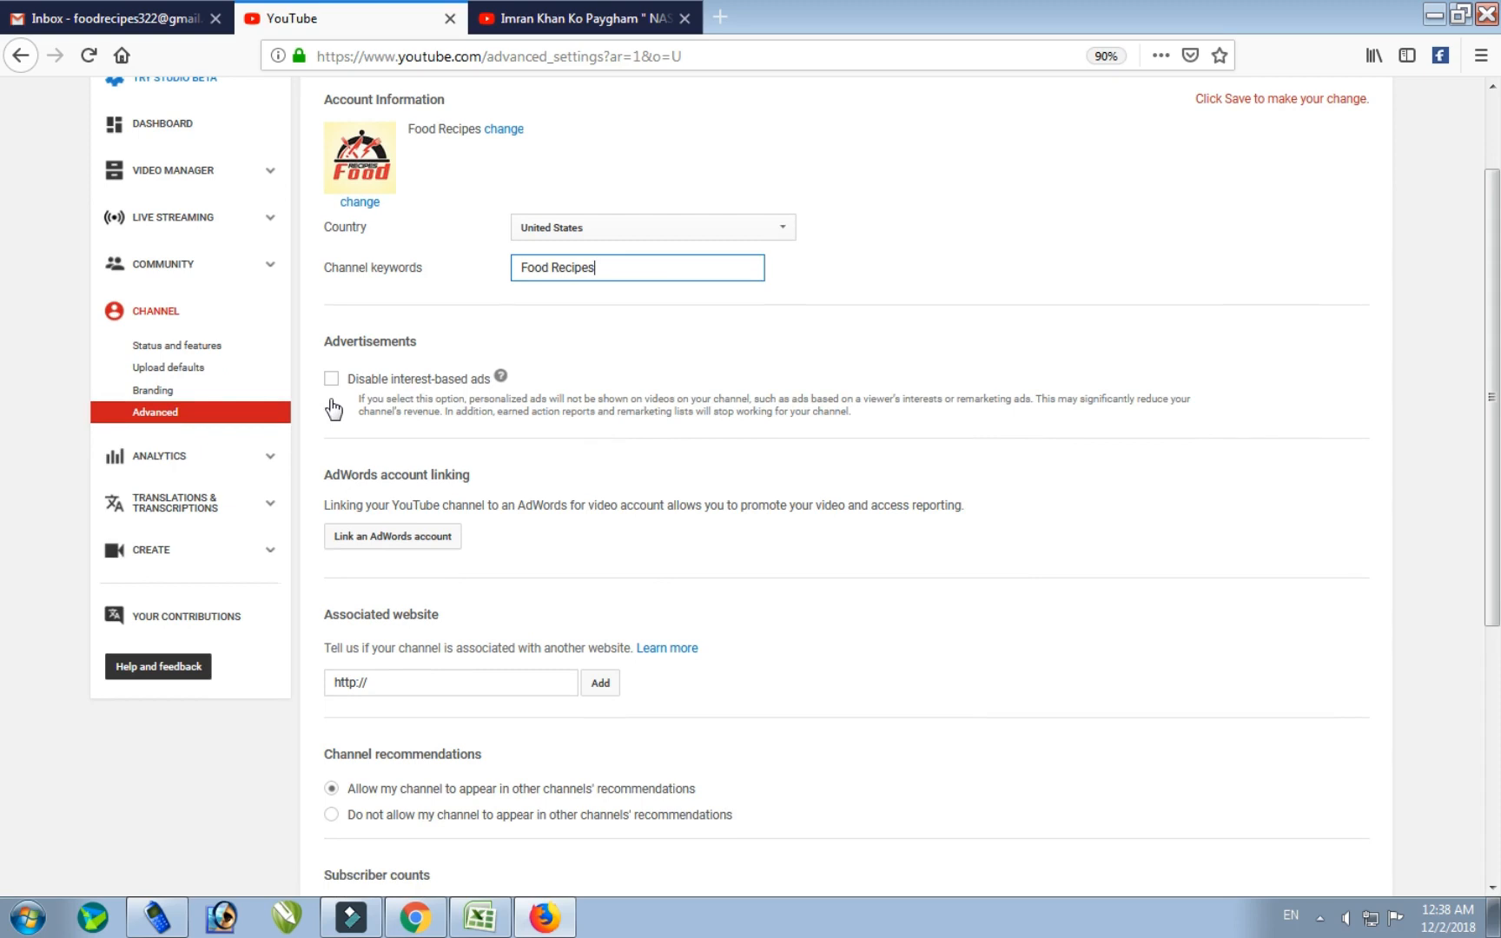
scroll(333, 408, down, 2)
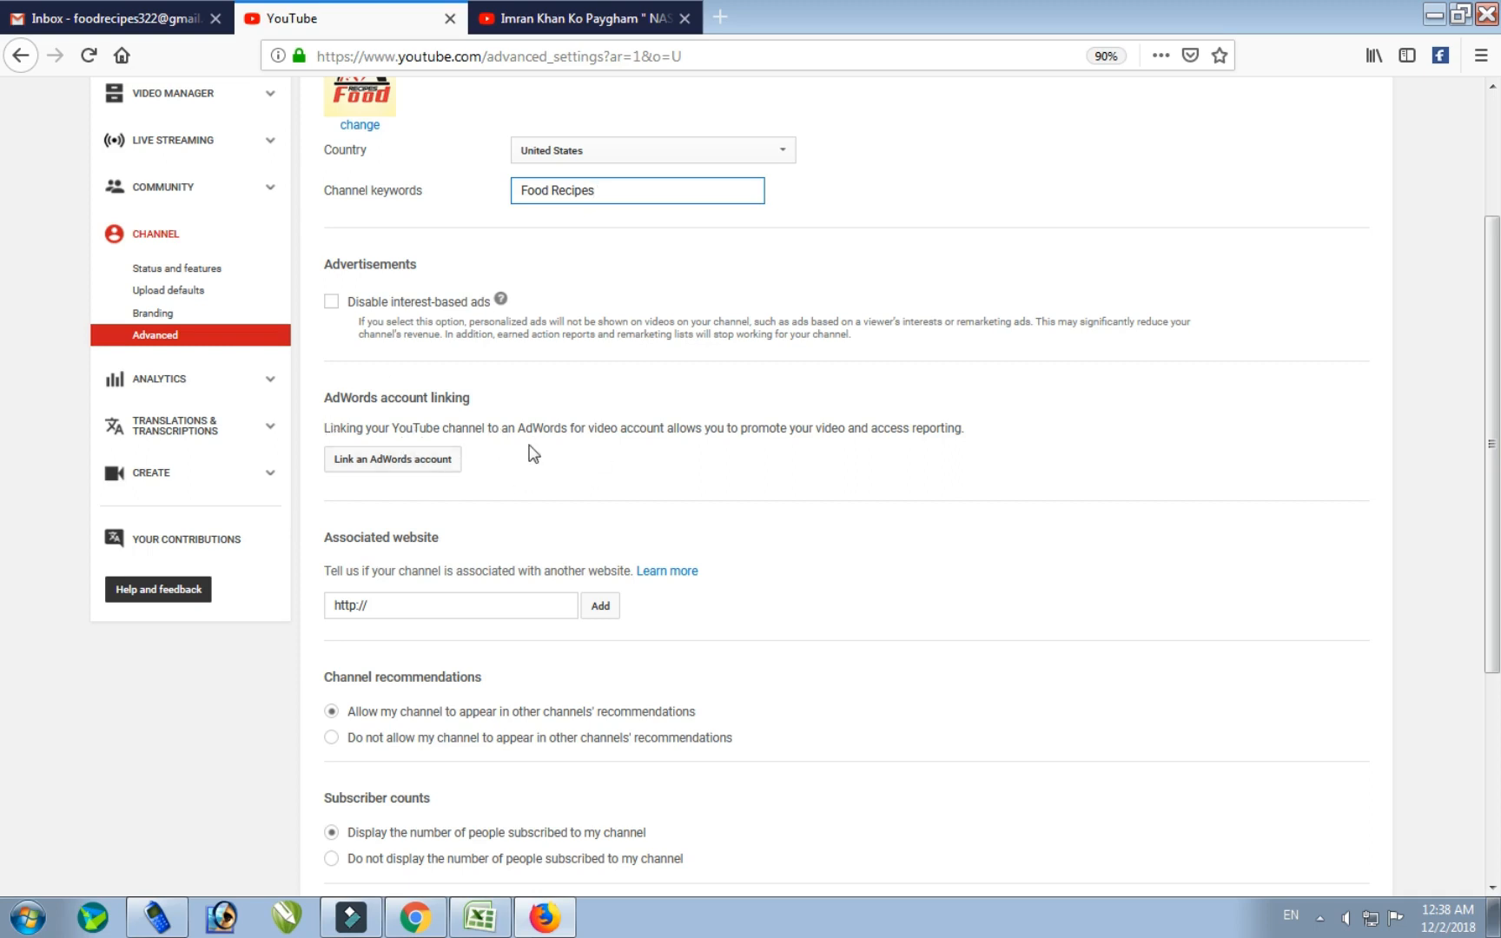
Step: Save the Advanced settings with country United States and keywords 'Food Recipes'
scroll(366, 445, down, 2)
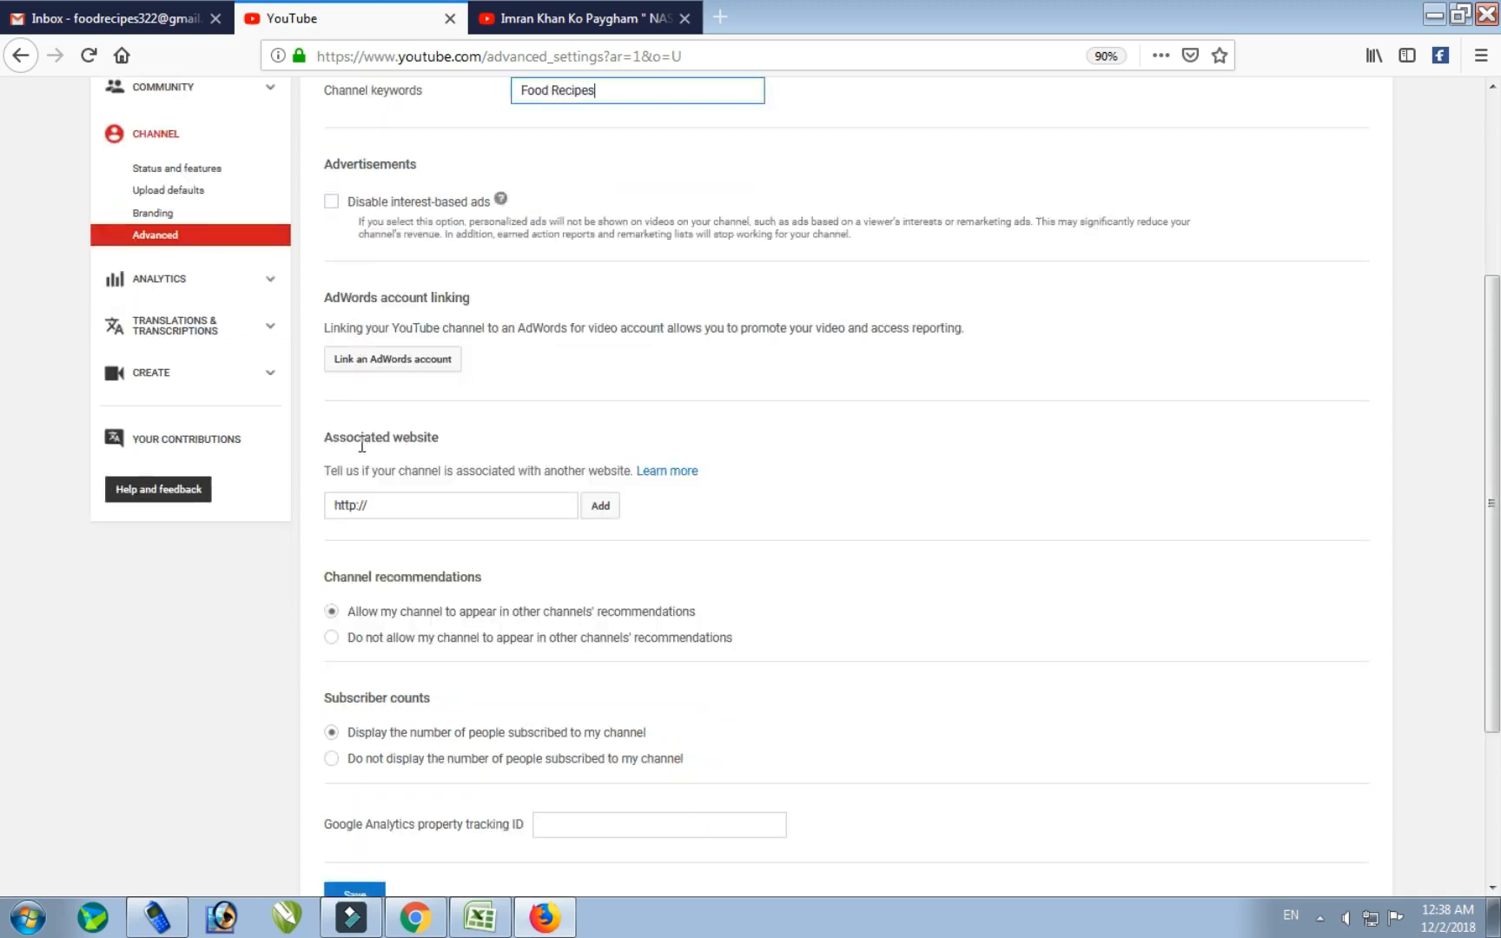
scroll(695, 429, down, 2)
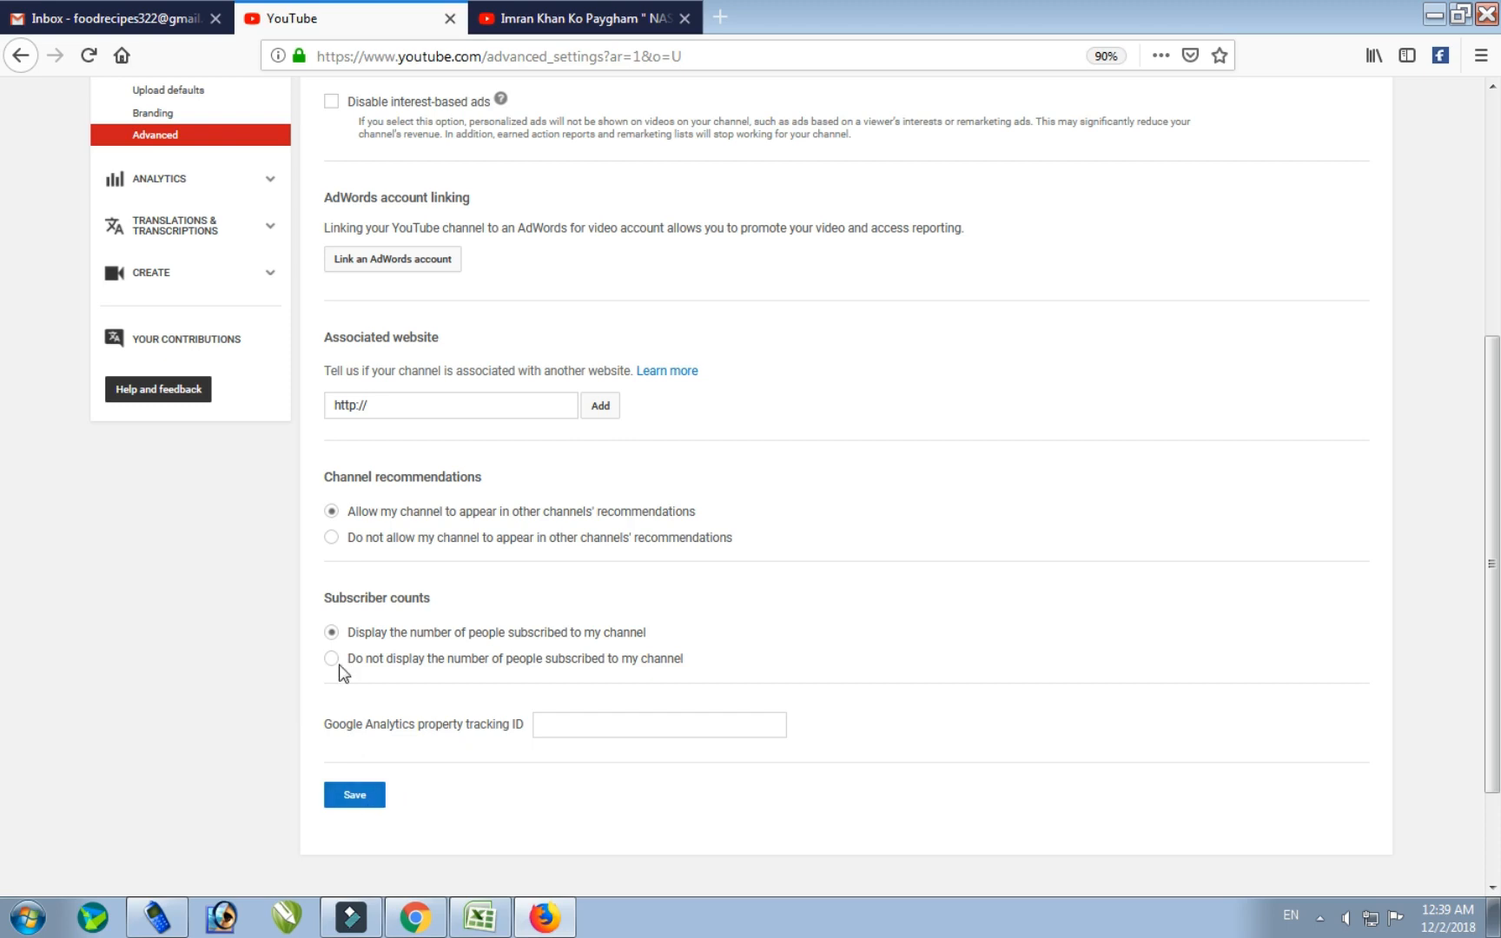
click(354, 796)
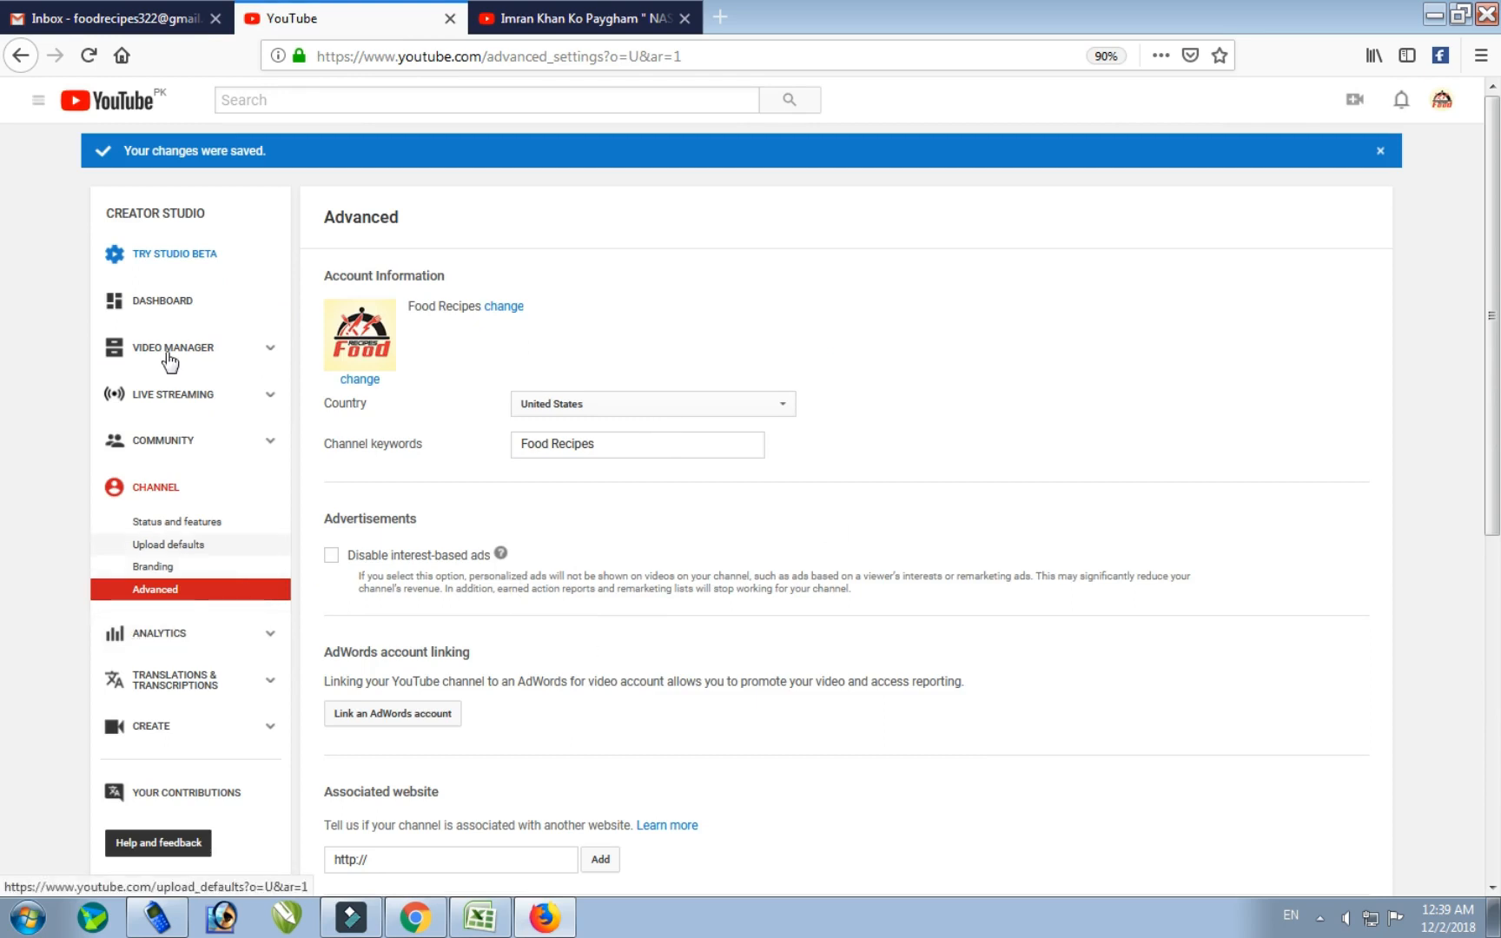
Step: View Analytics and the Dashboard, then open the empty Video Manager and the account menu
click(159, 635)
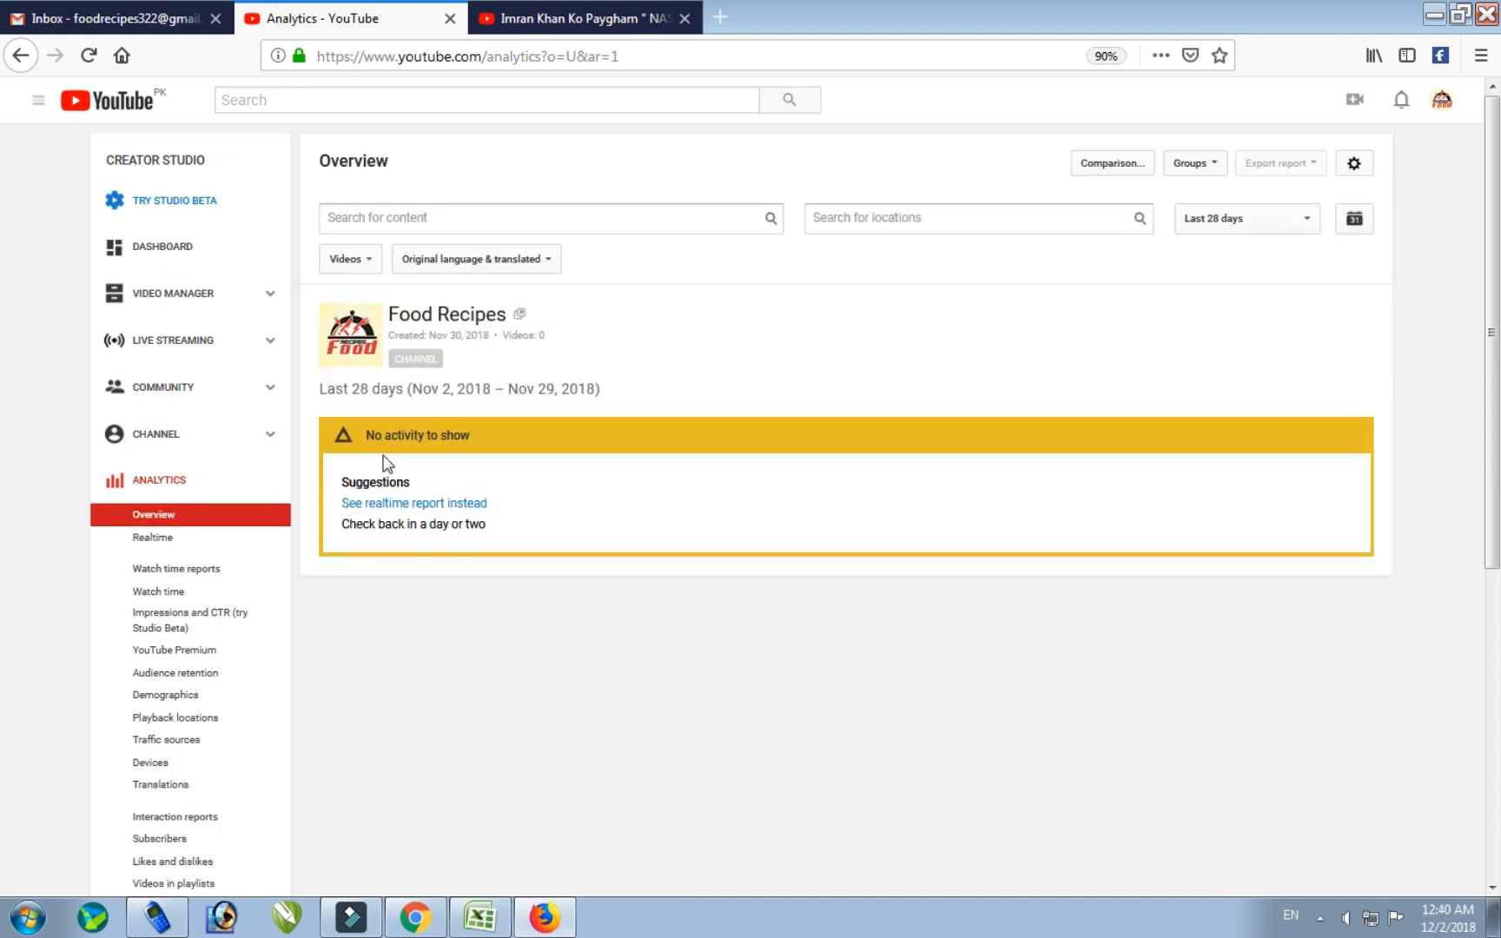
click(174, 252)
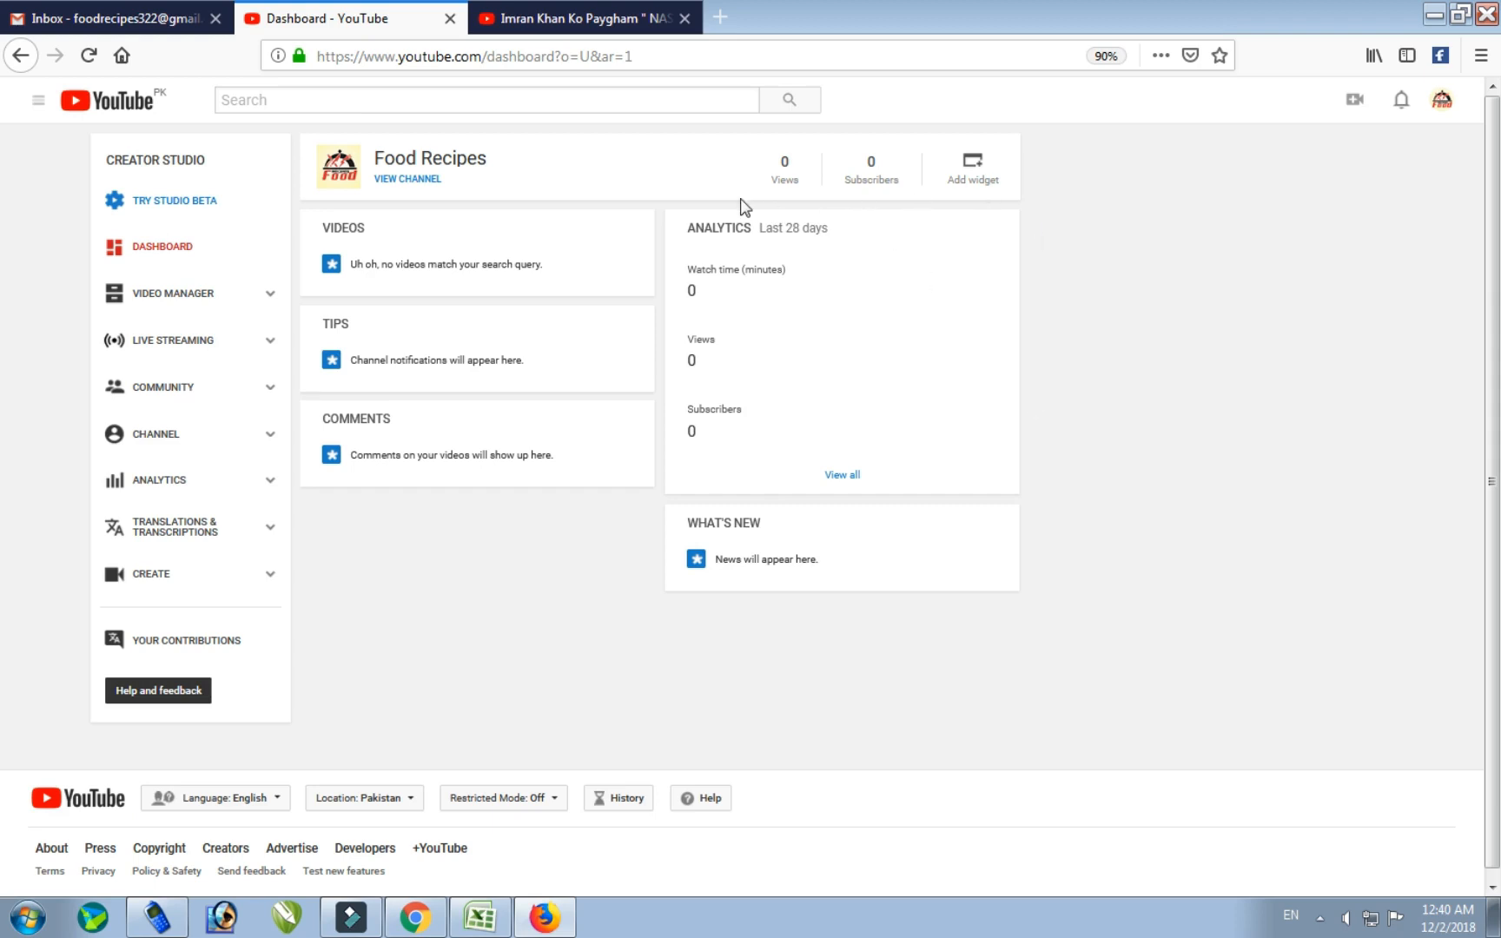
click(151, 302)
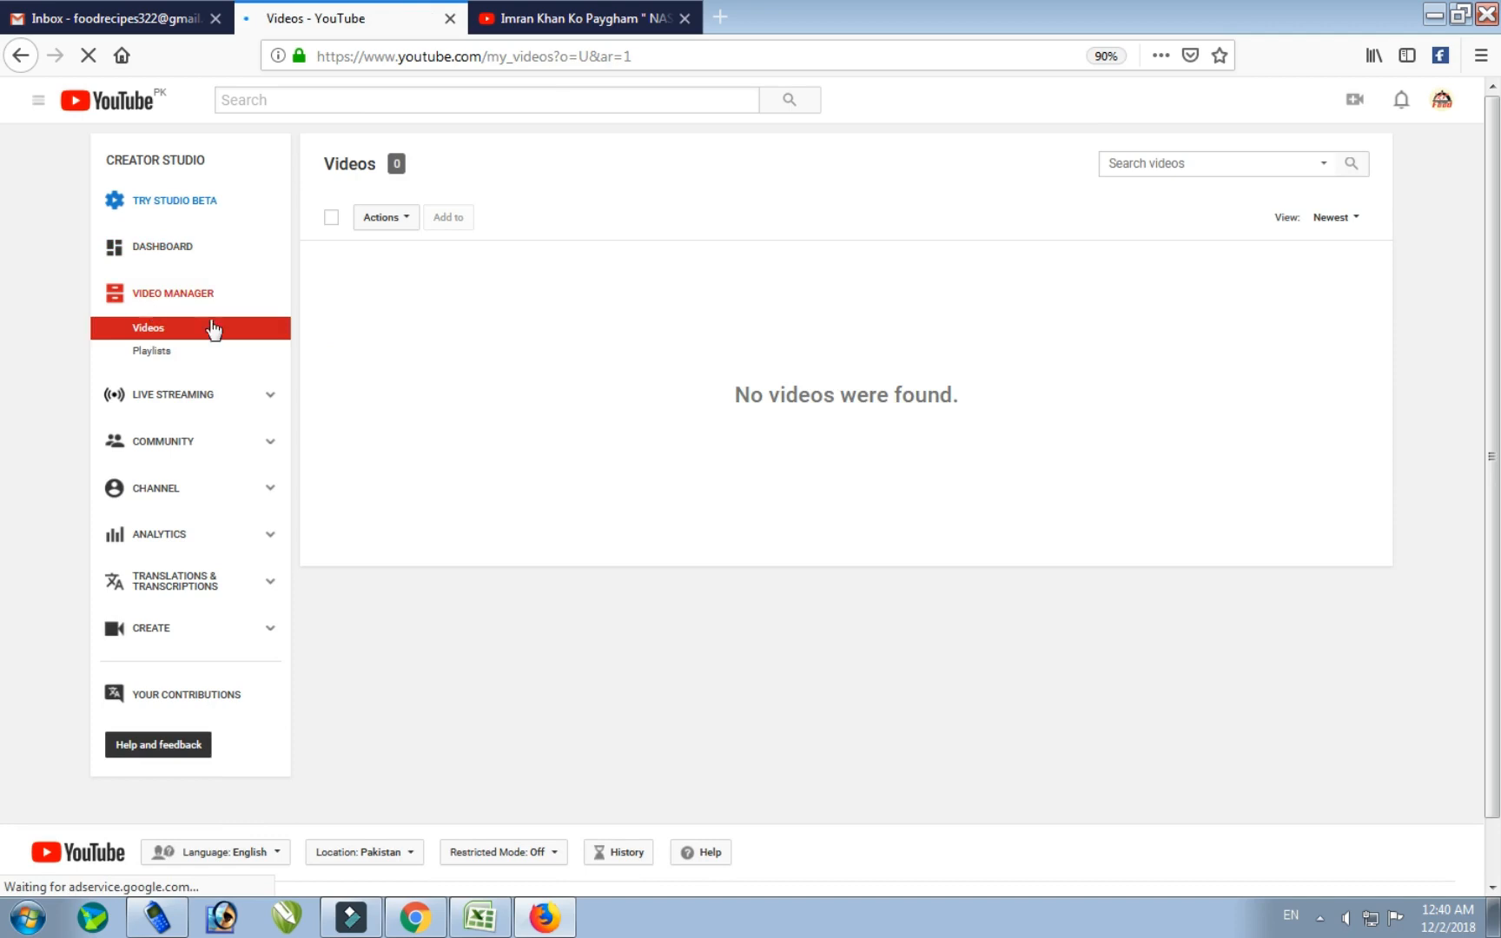
click(1443, 103)
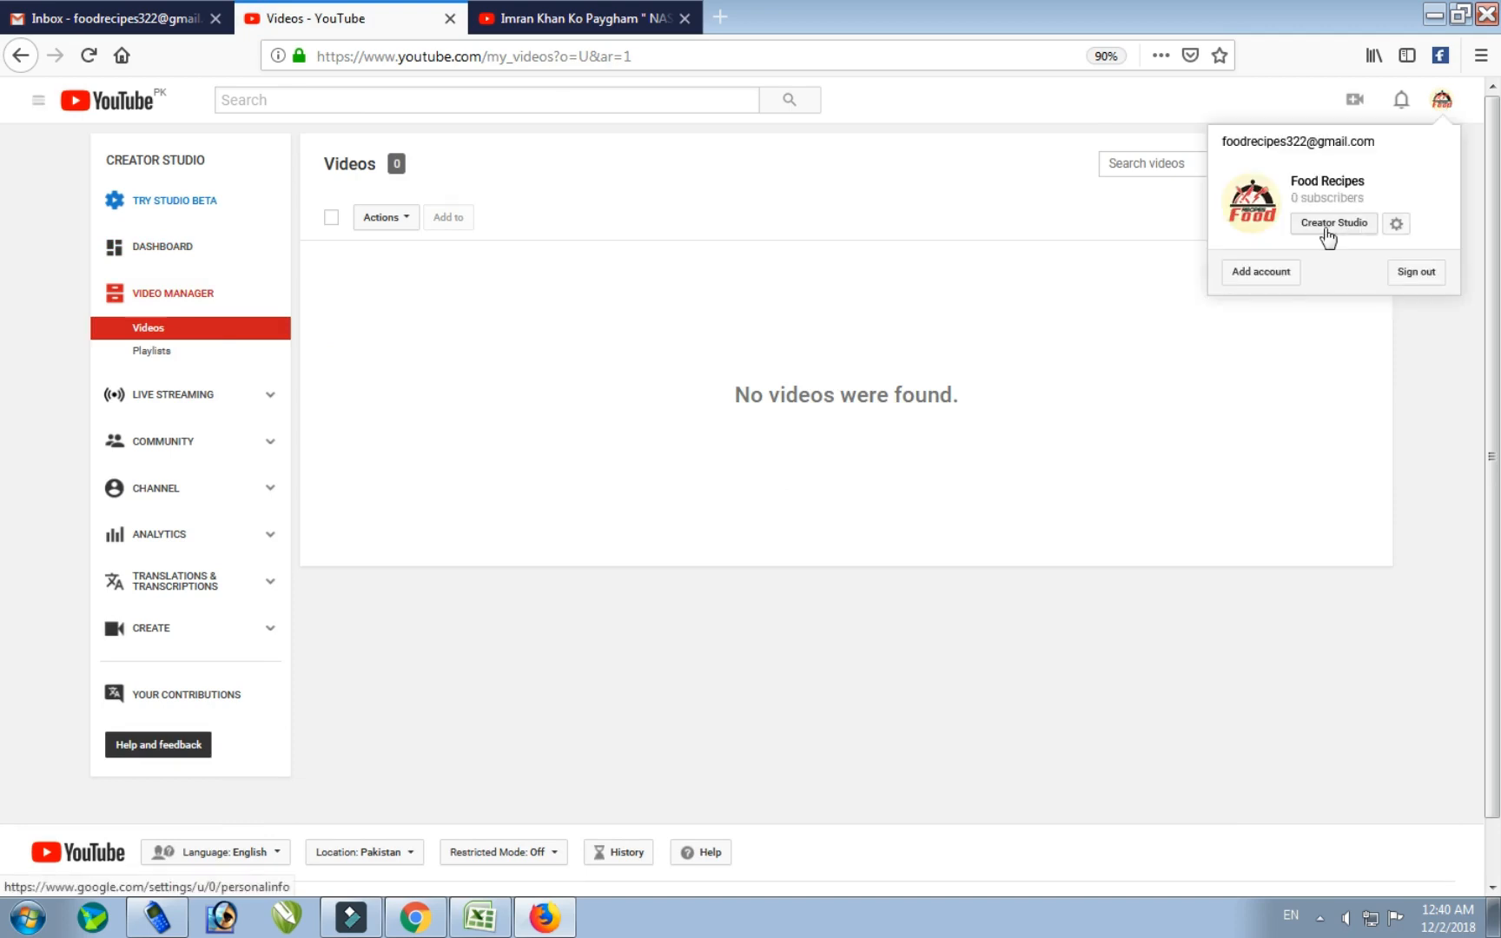